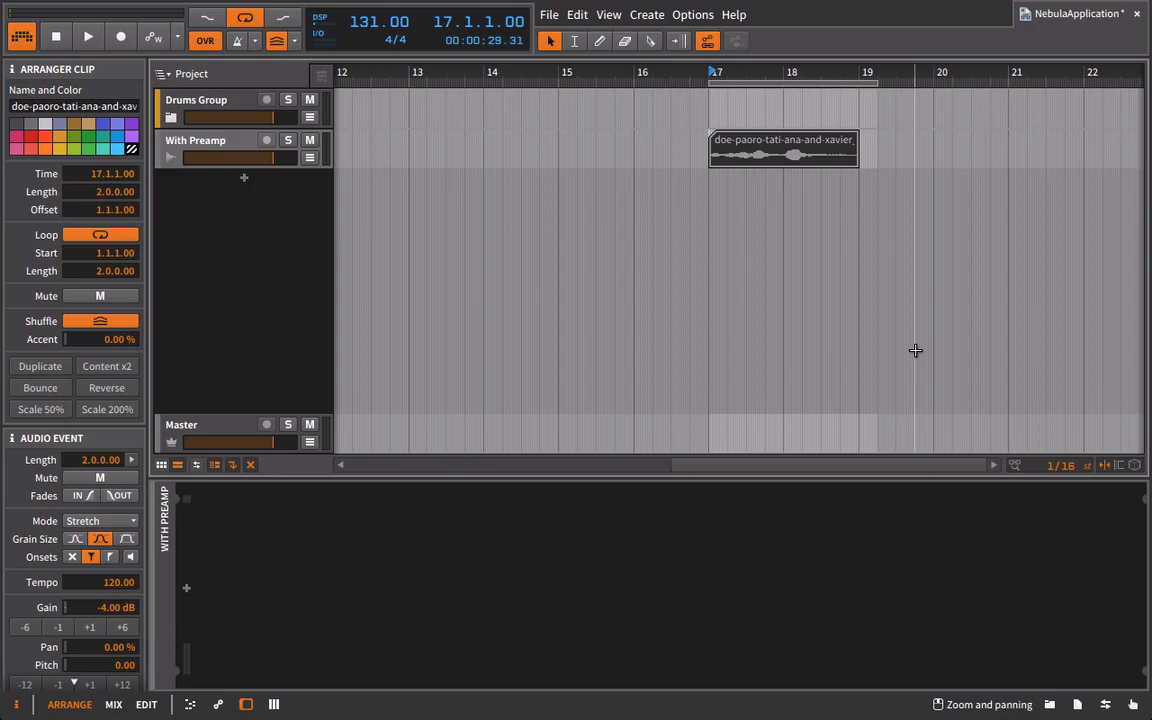
Add the Nebula3Free Reverb plugin from the Acustica64 location to the With Preamp track
click(1050, 705)
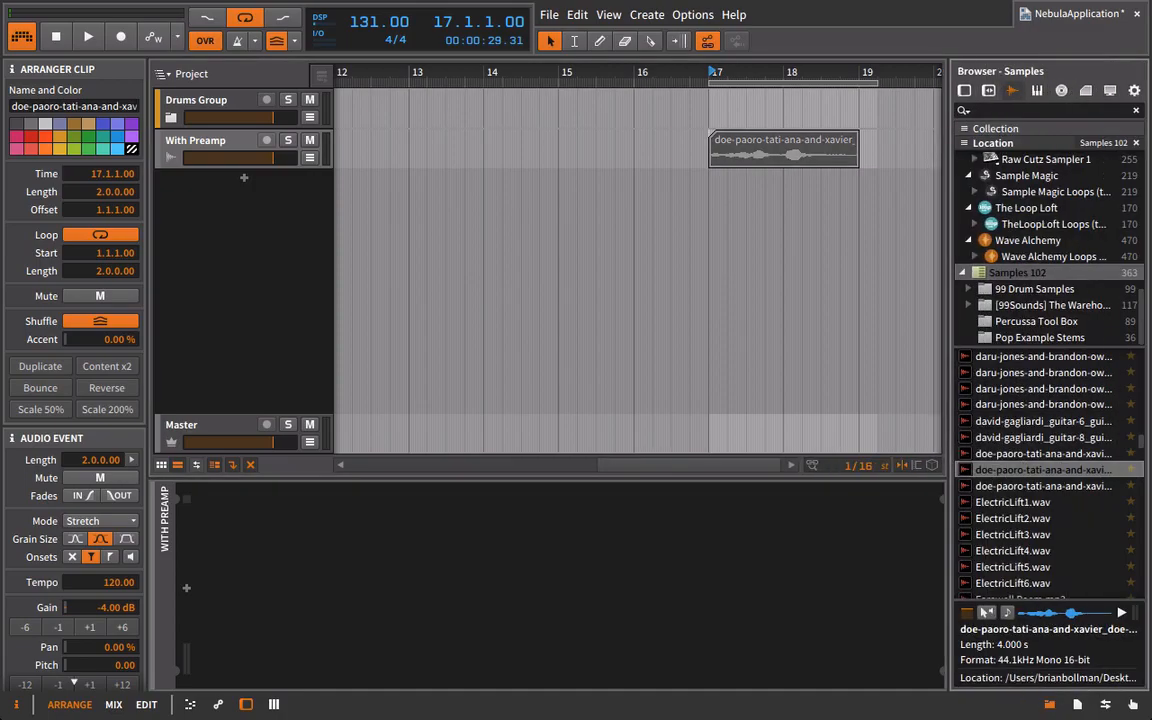
click(964, 90)
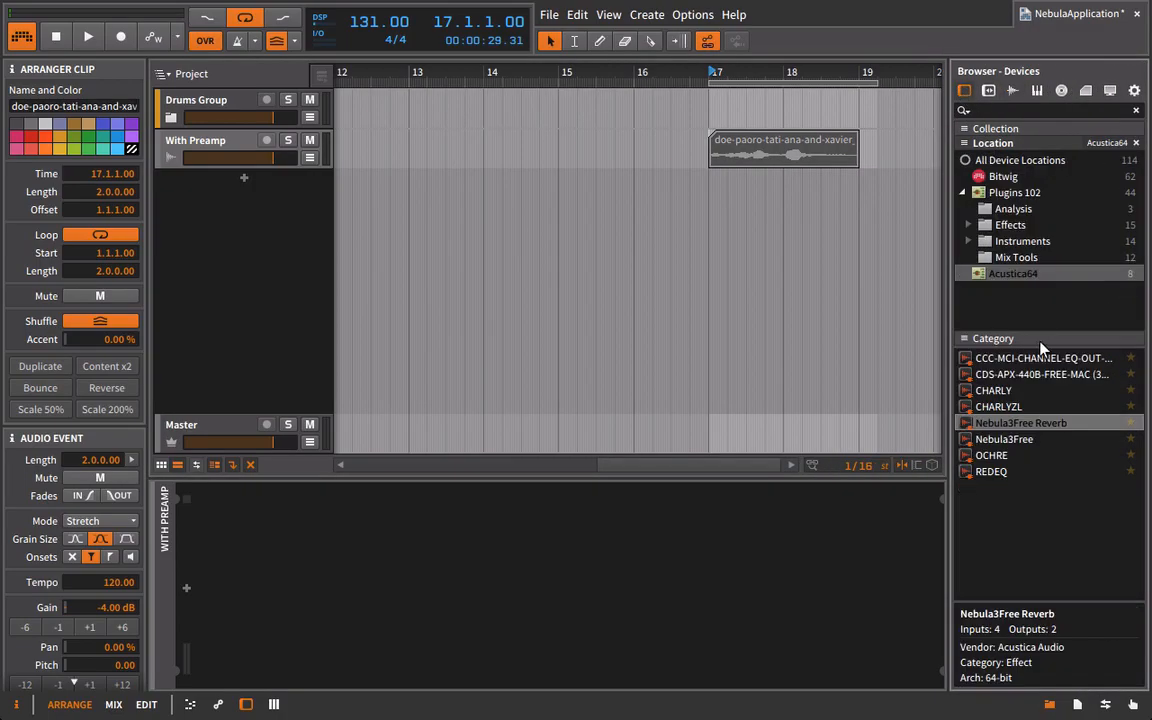
drag(995, 425, 630, 152)
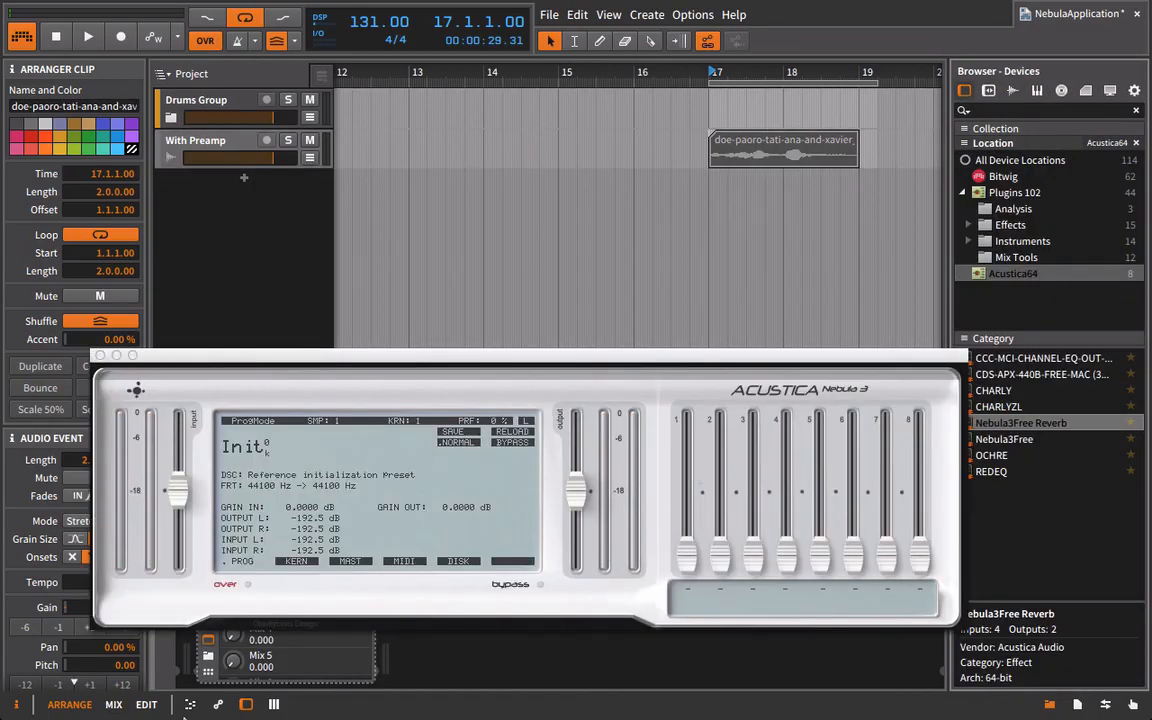
Load the Vintage EQ I preset from Nebula's high-end equalizer category
click(257, 462)
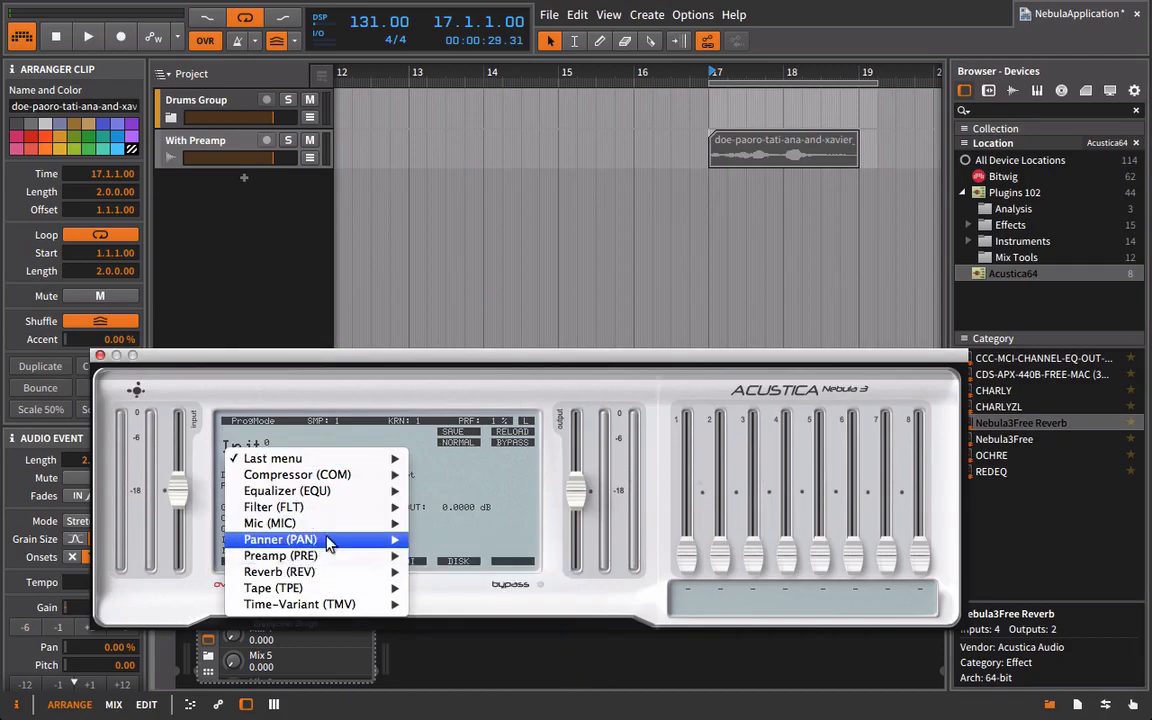
mouse_move(346, 514)
mouse_move(330, 490)
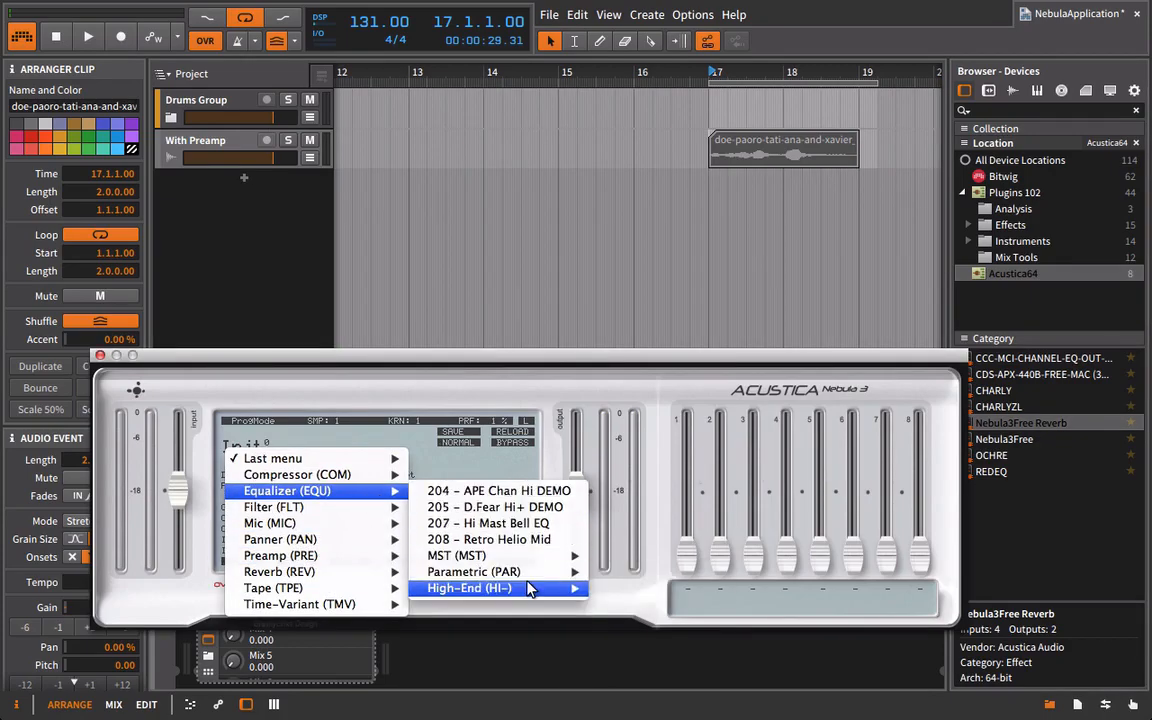
mouse_move(527, 588)
click(640, 588)
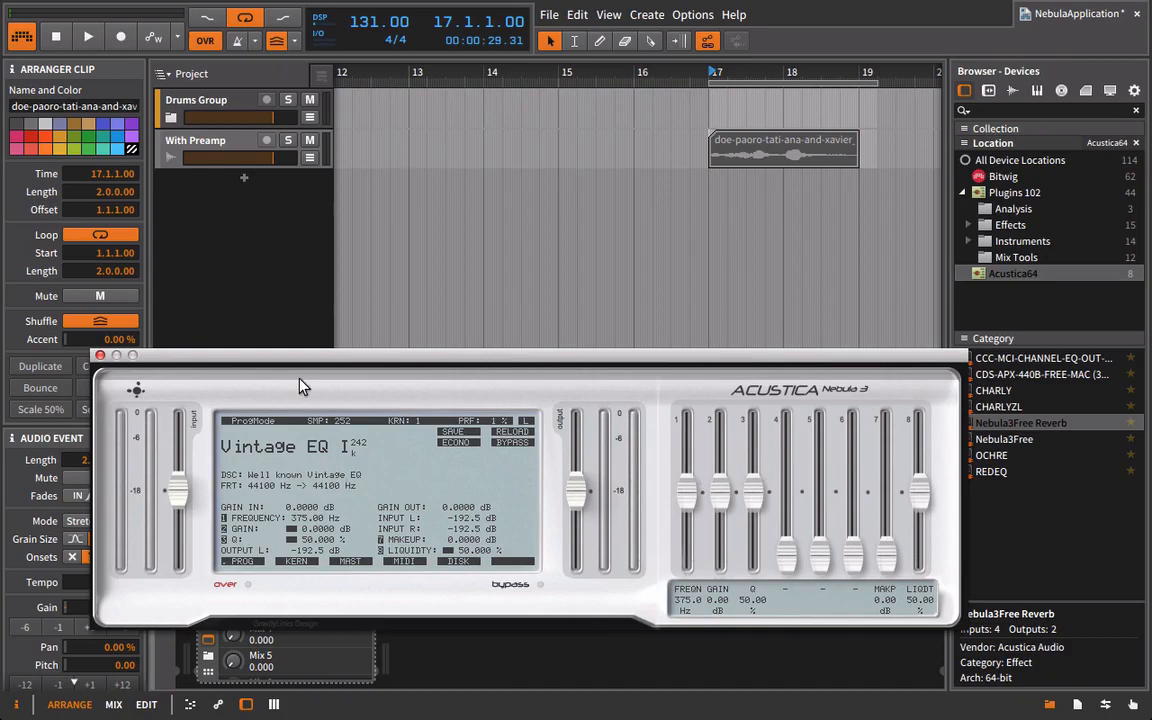
Close the Nebula window and delete the Nebula3Free Reverb device from the With Preamp track
click(100, 358)
click(208, 582)
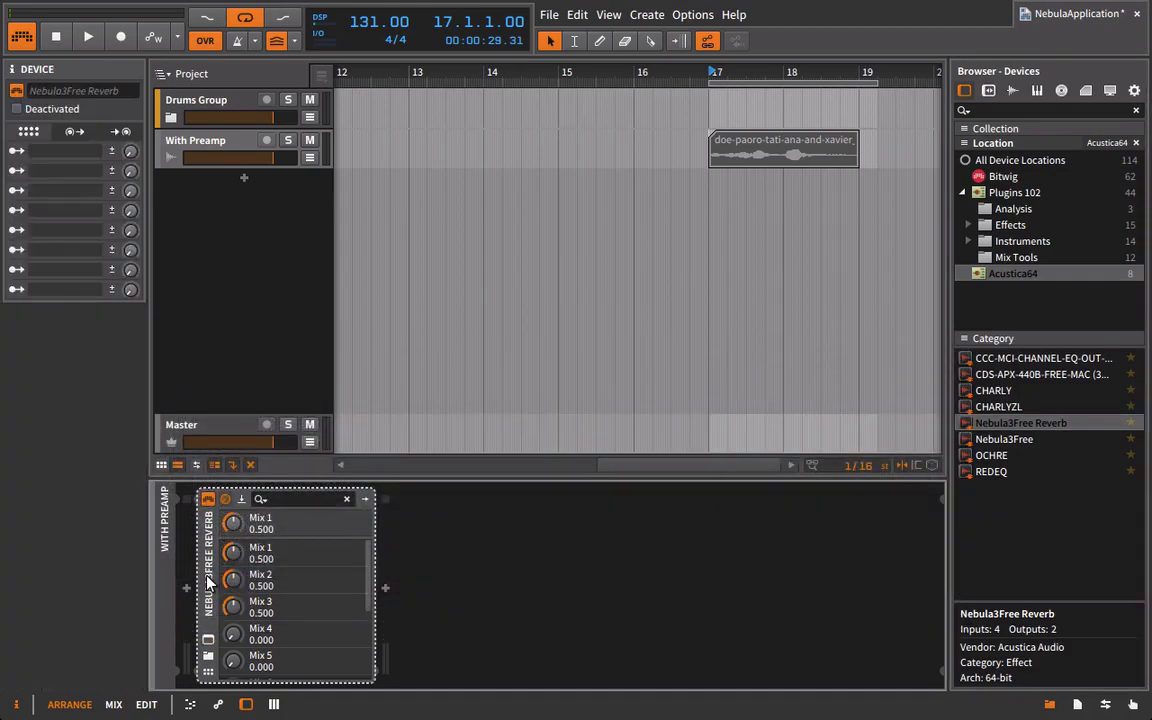
key(Delete)
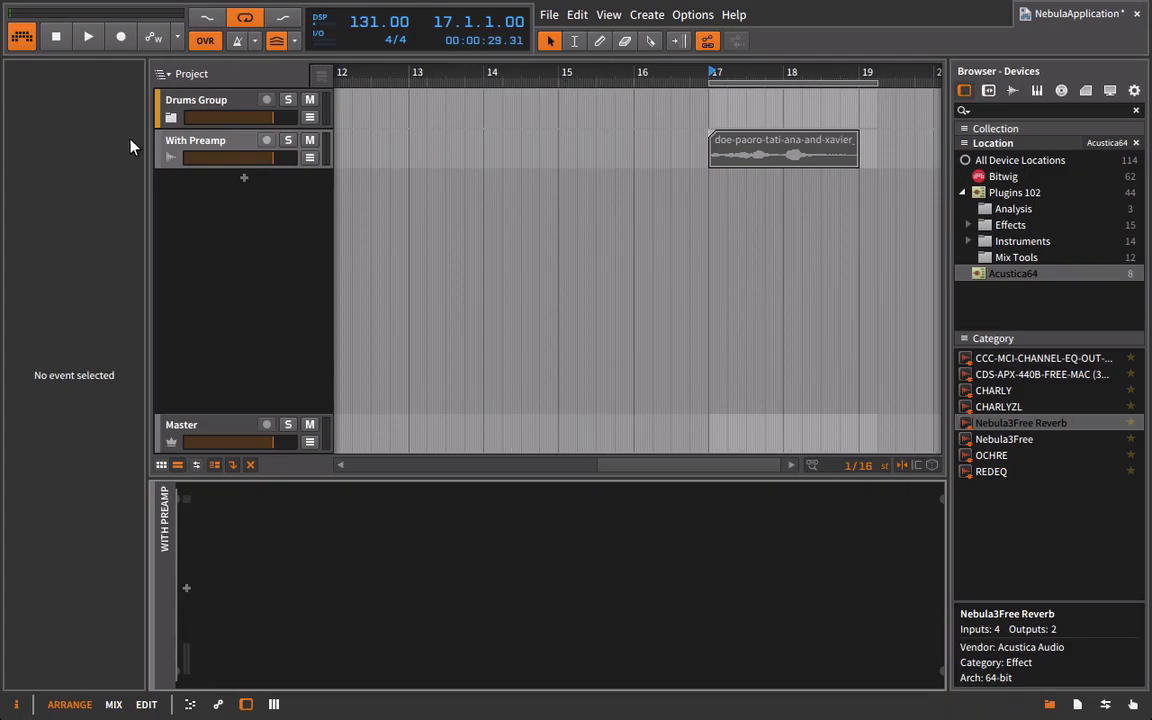
Play back the vocal loop on the With Preamp track
click(172, 118)
click(171, 118)
key(space)
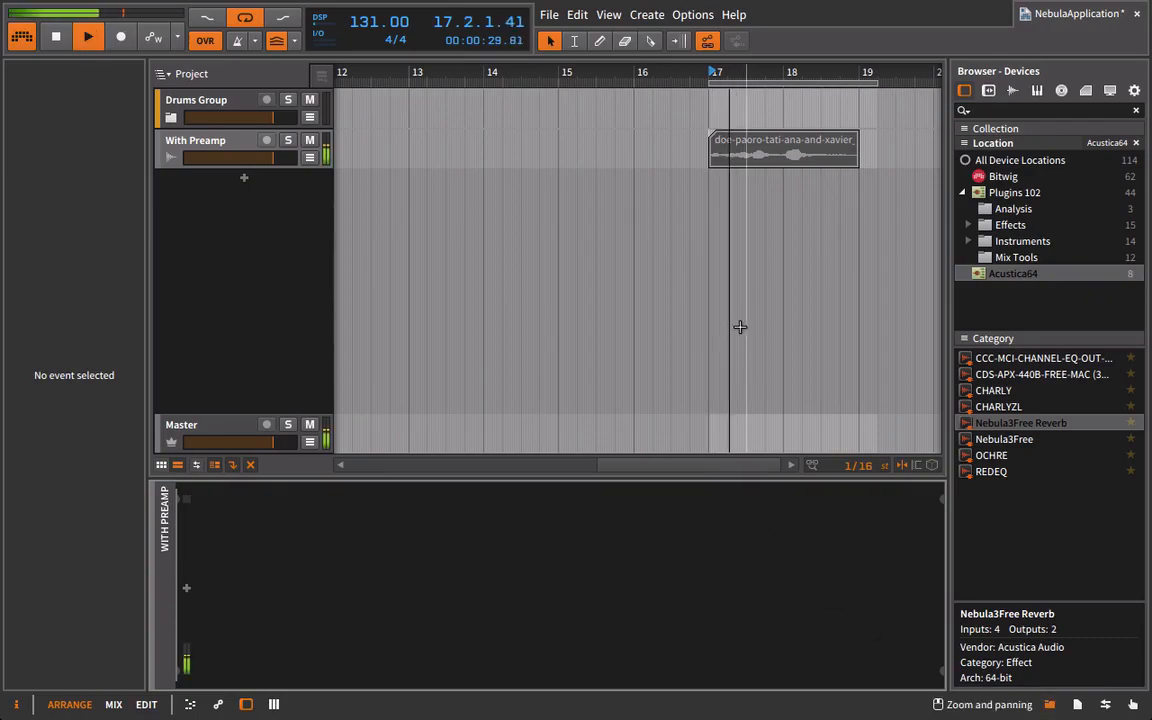
Stop playback and set the vocal clip's audio event mode to Raw
click(730, 150)
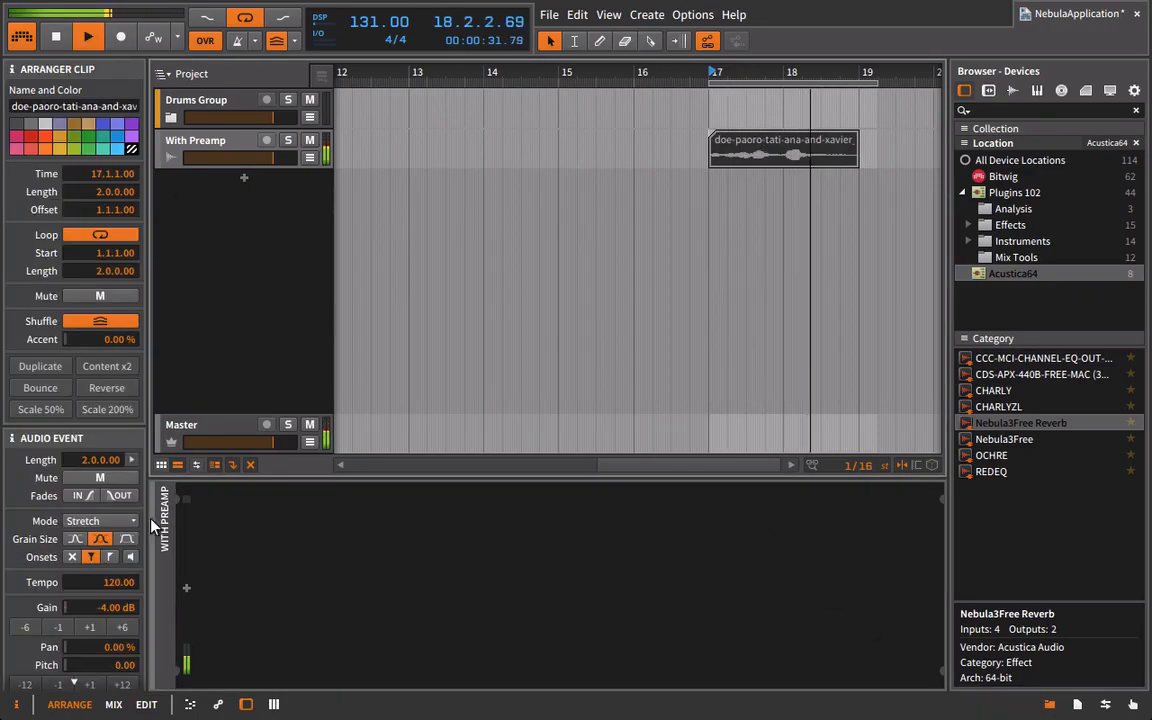
key(space)
click(107, 521)
click(78, 537)
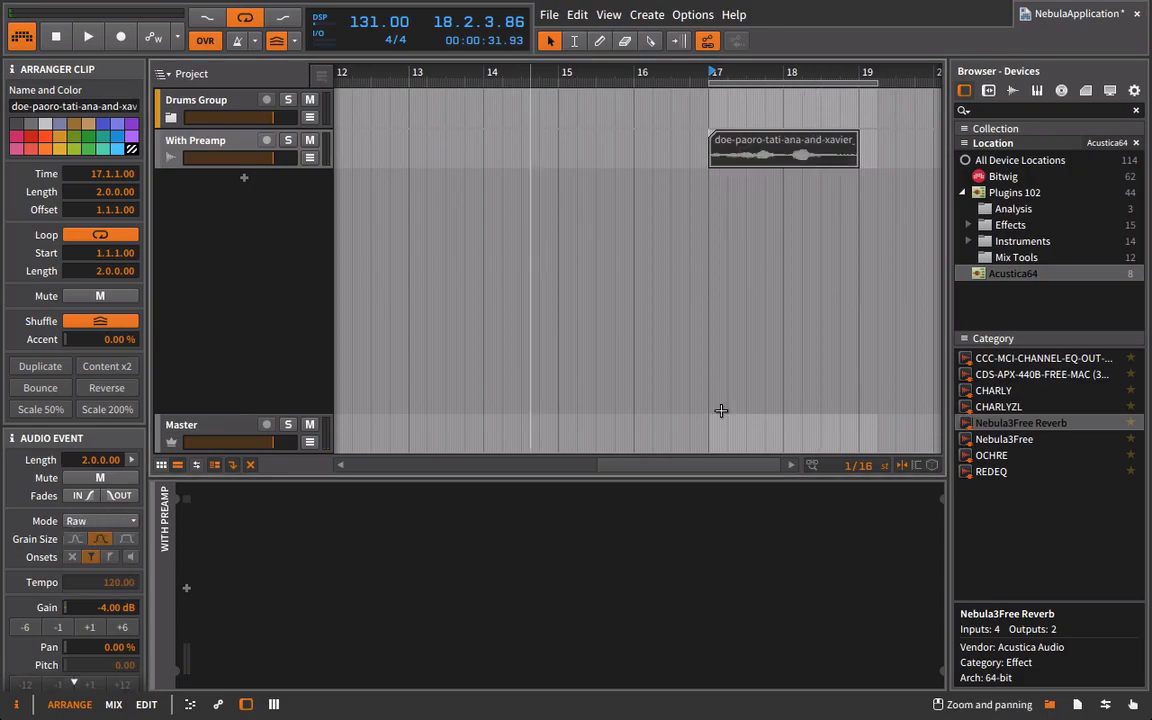
Turn off looping for the vocal clip and extend its audio event to the full length of the sample
right_click(830, 150)
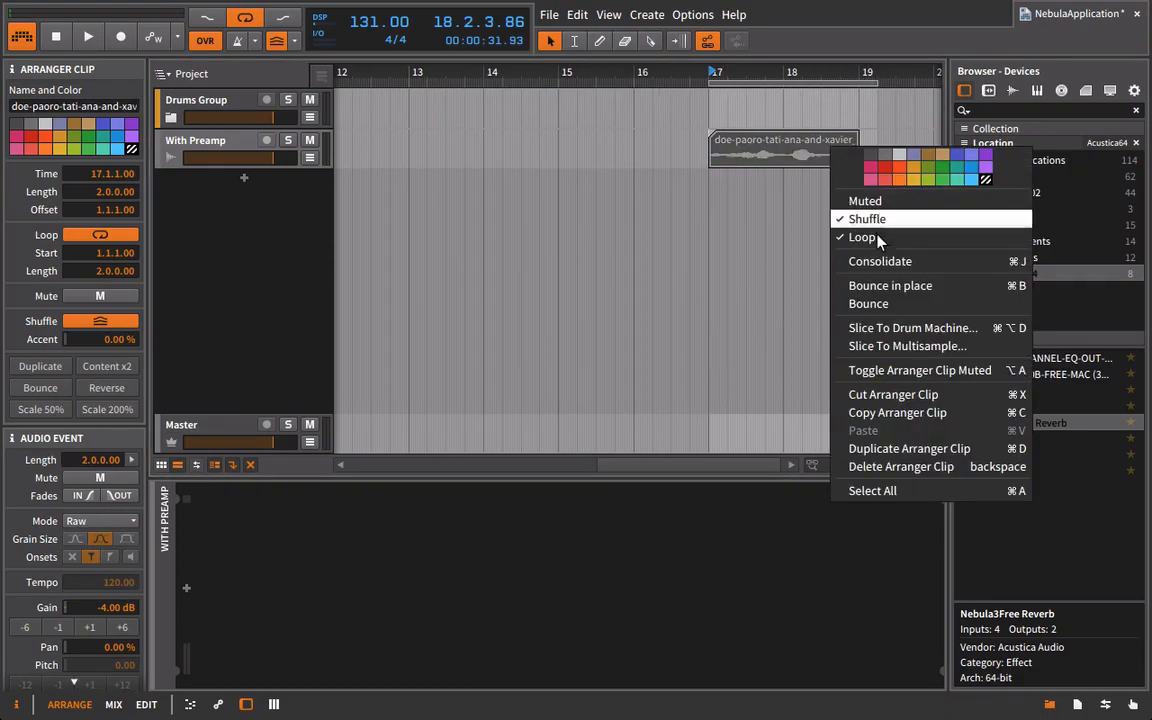
click(872, 261)
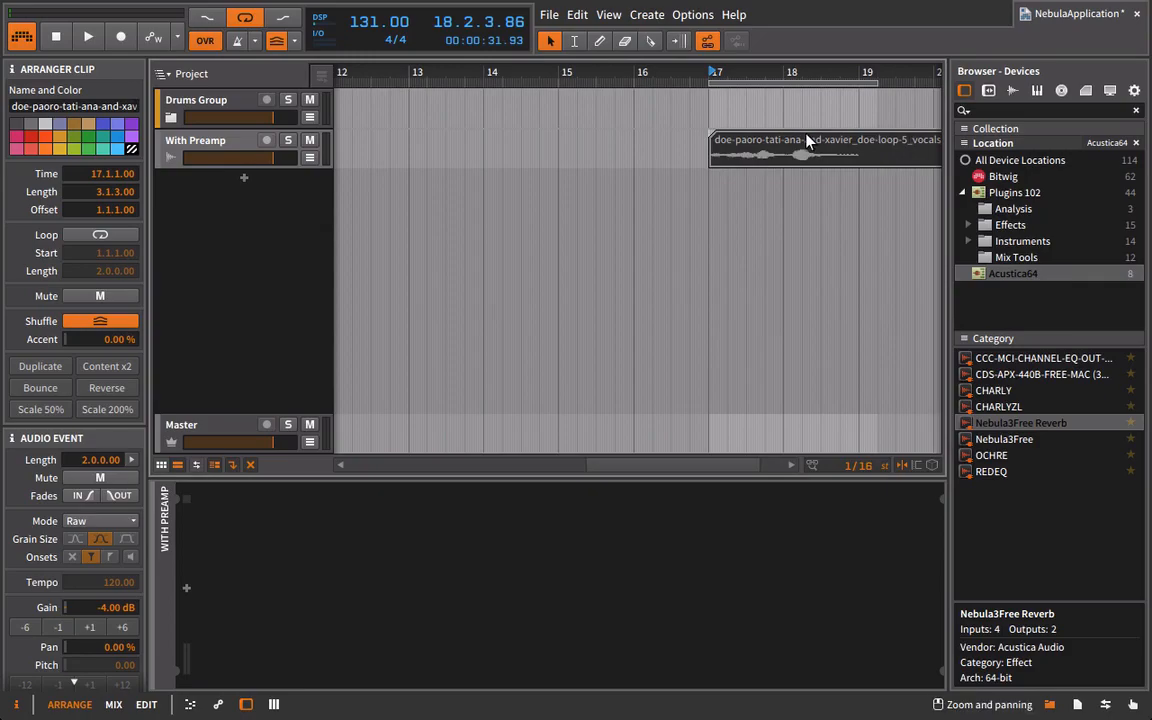
double_click(712, 146)
drag(661, 526, 862, 568)
Audition the extended vocal clip with the browser hidden, and return to the With Preamp track's device chain
key(space)
click(1050, 706)
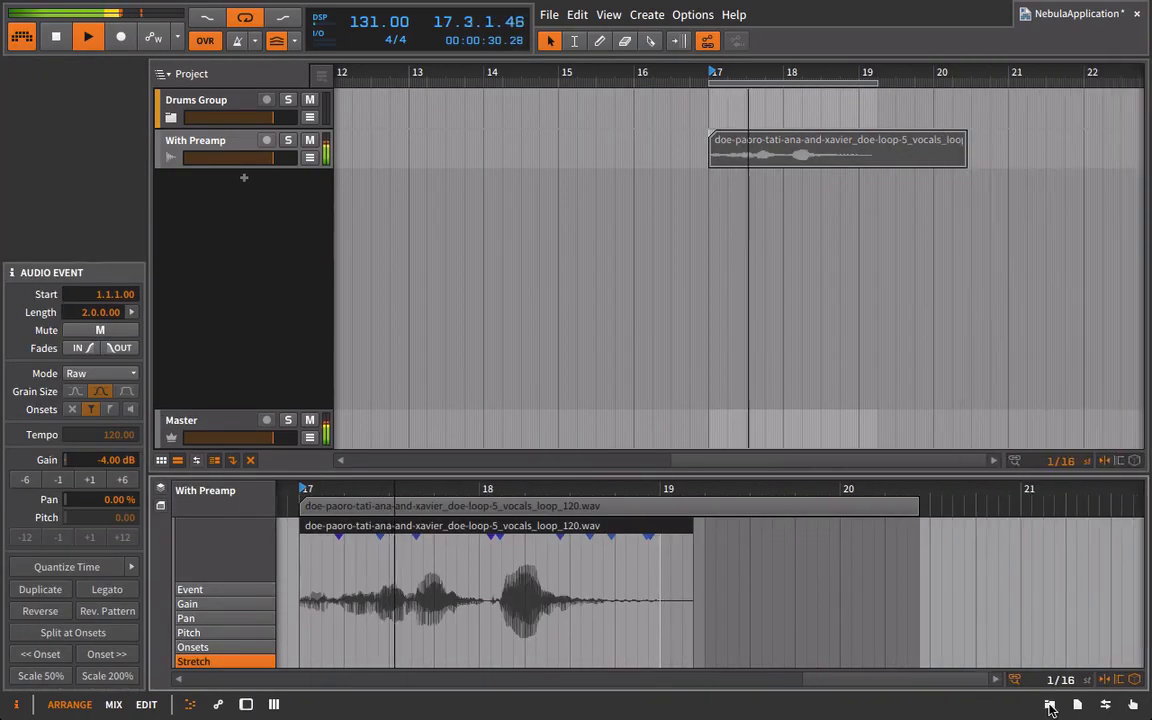
click(789, 119)
double_click(775, 161)
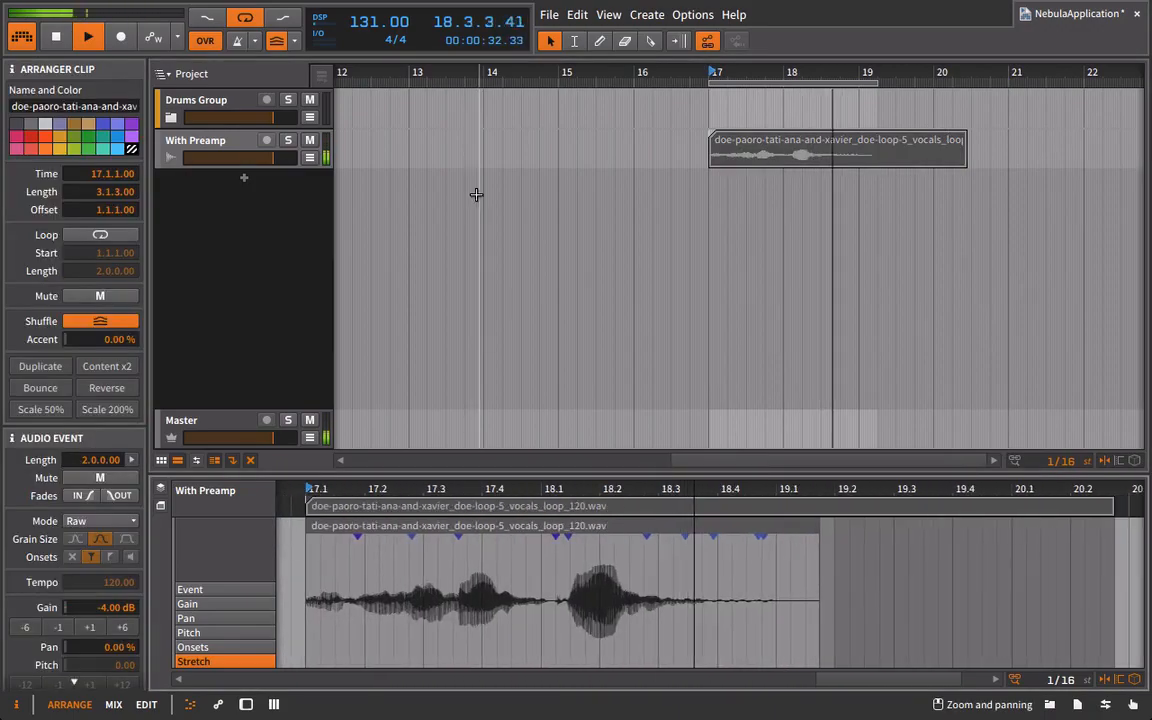
key(space)
double_click(185, 142)
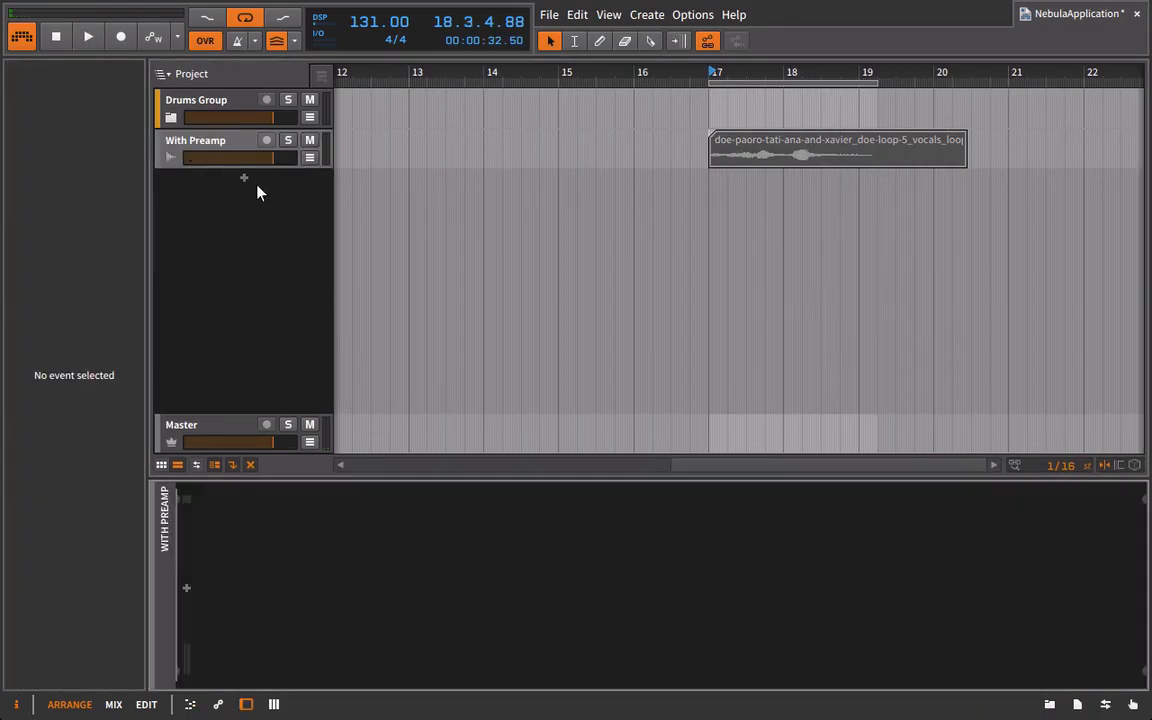
Add the LVLMeter64 analysis plugin to the With Preamp track and set its calibration to rms (-17 dBFS)
click(1050, 704)
click(1014, 192)
click(1013, 208)
drag(975, 358, 630, 155)
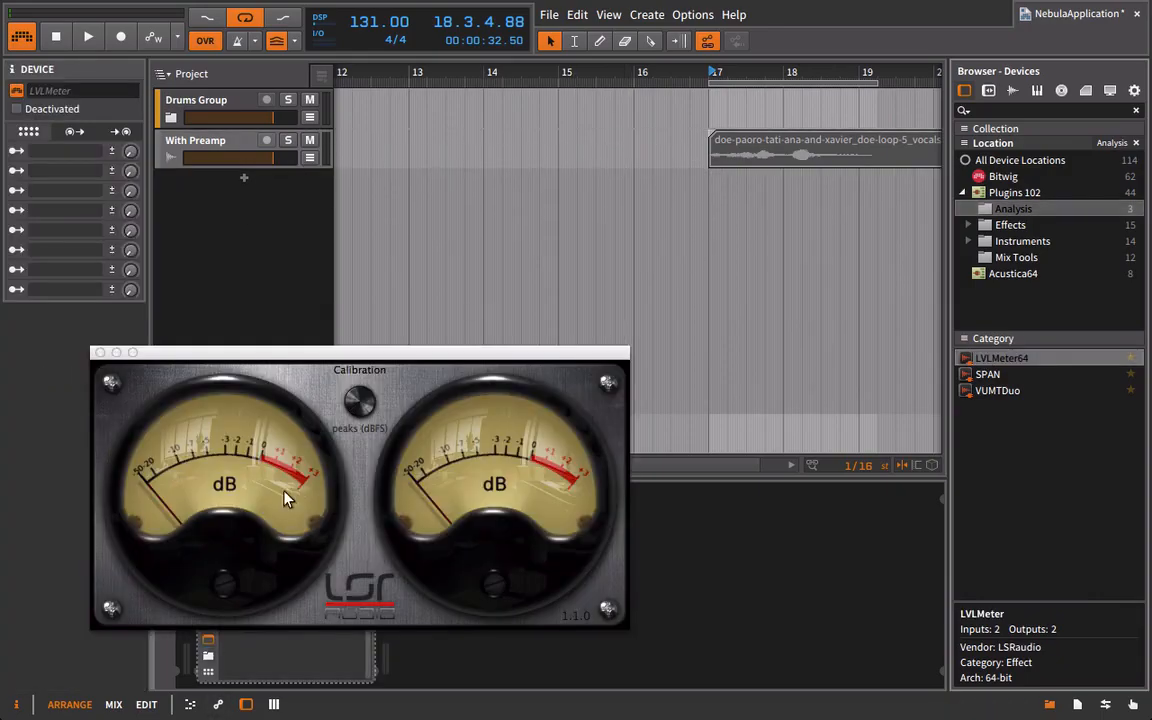
drag(348, 475, 312, 580)
Play the vocal and check its level on LVLMeter, with the meter window moved clear of the device chain
key(space)
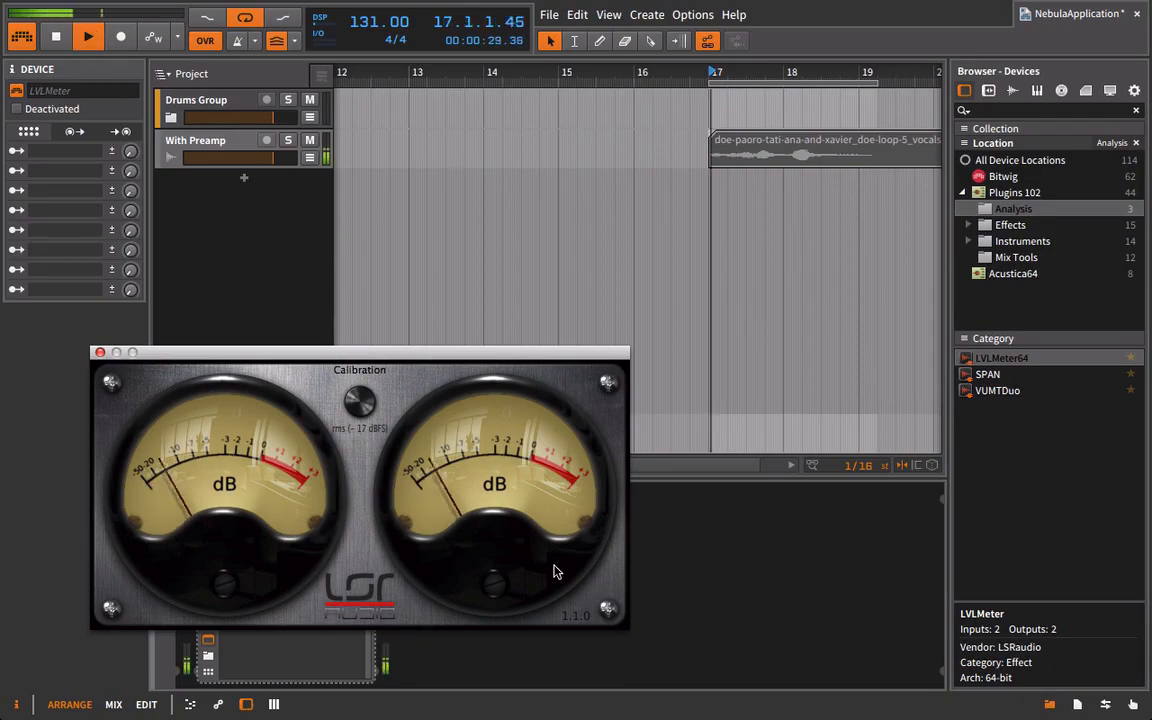
drag(530, 352, 812, 234)
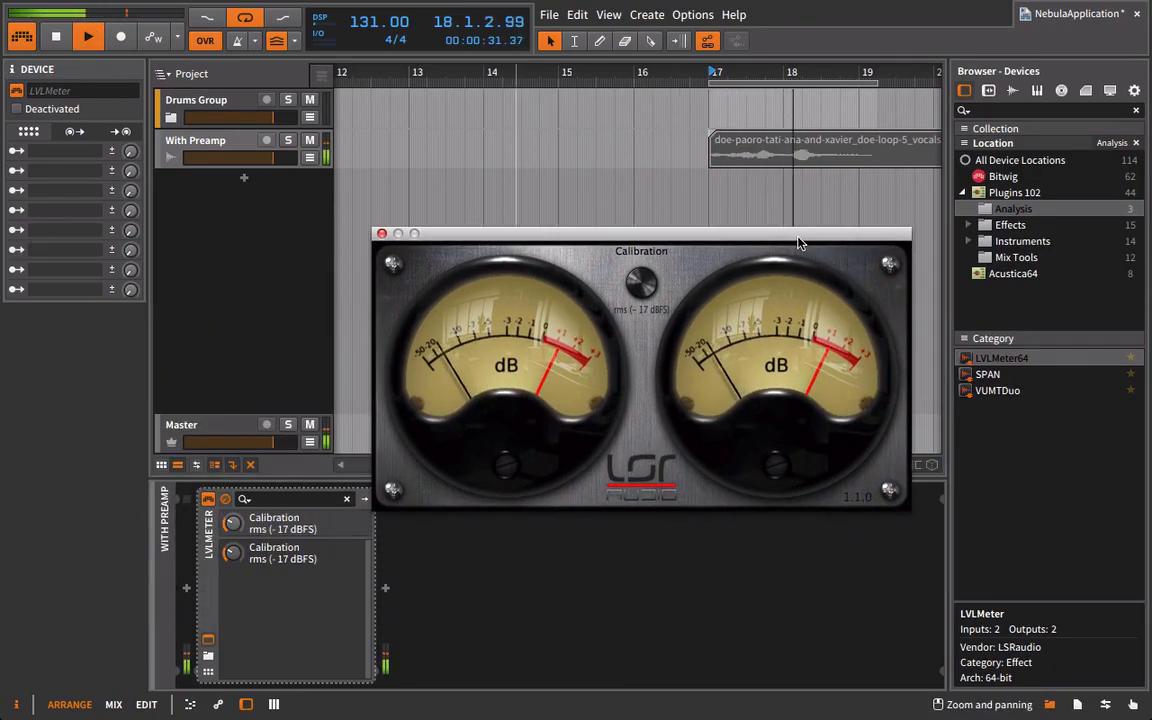
key(space)
Set the vocal clip's gain to -6.00 dB, check the level on LVLMeter during playback, and close the meter window
click(776, 160)
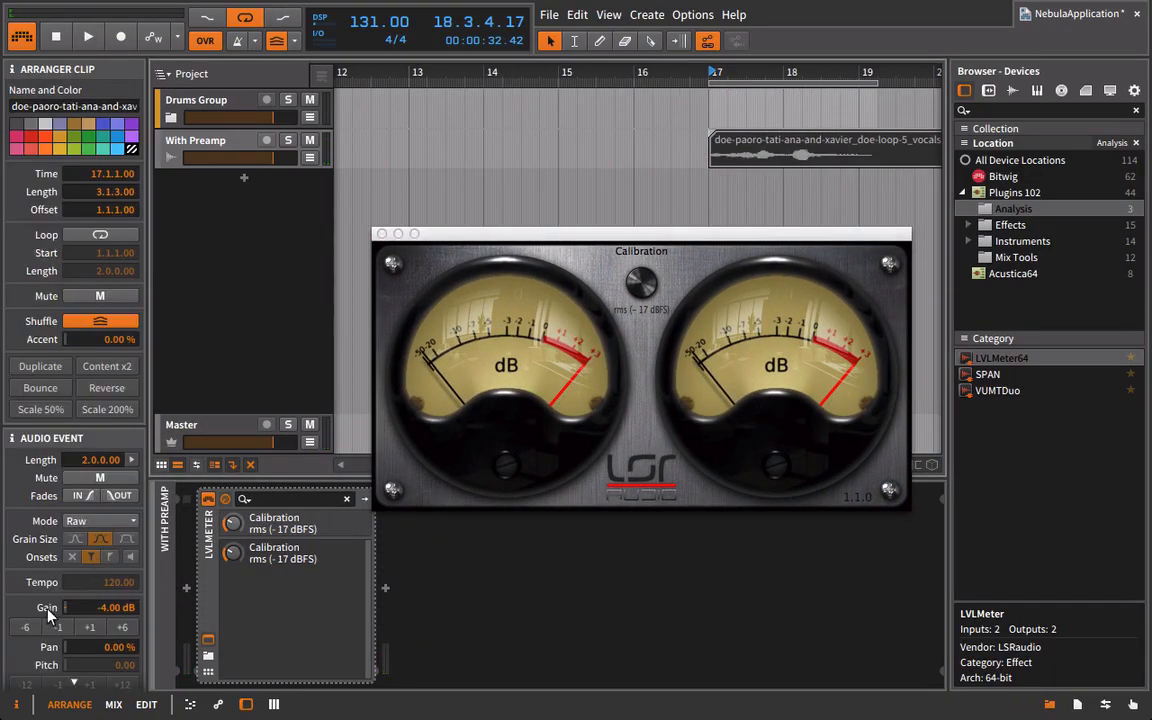
click(58, 627)
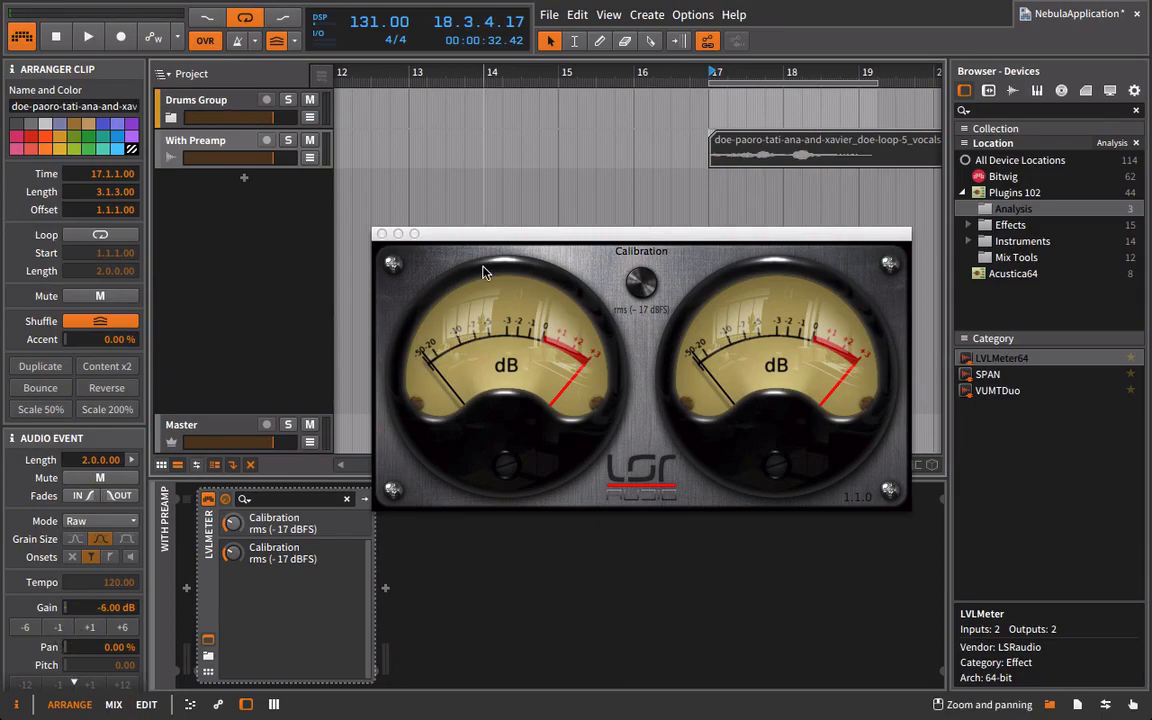
key(space)
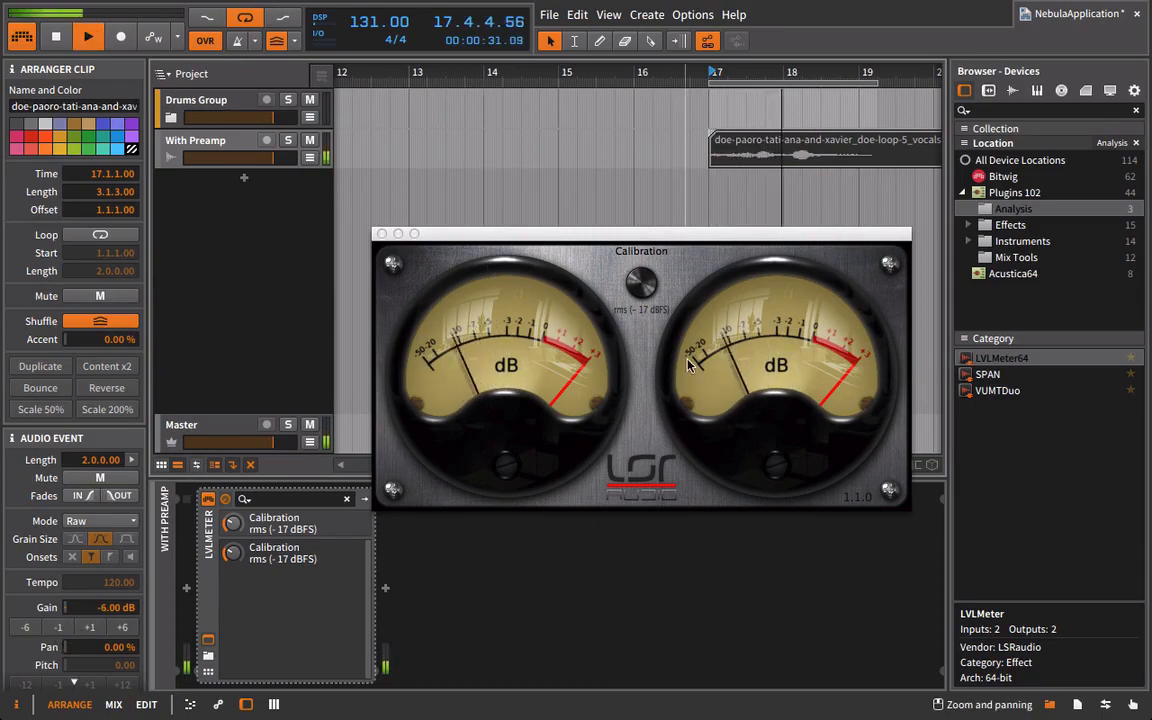
key(space)
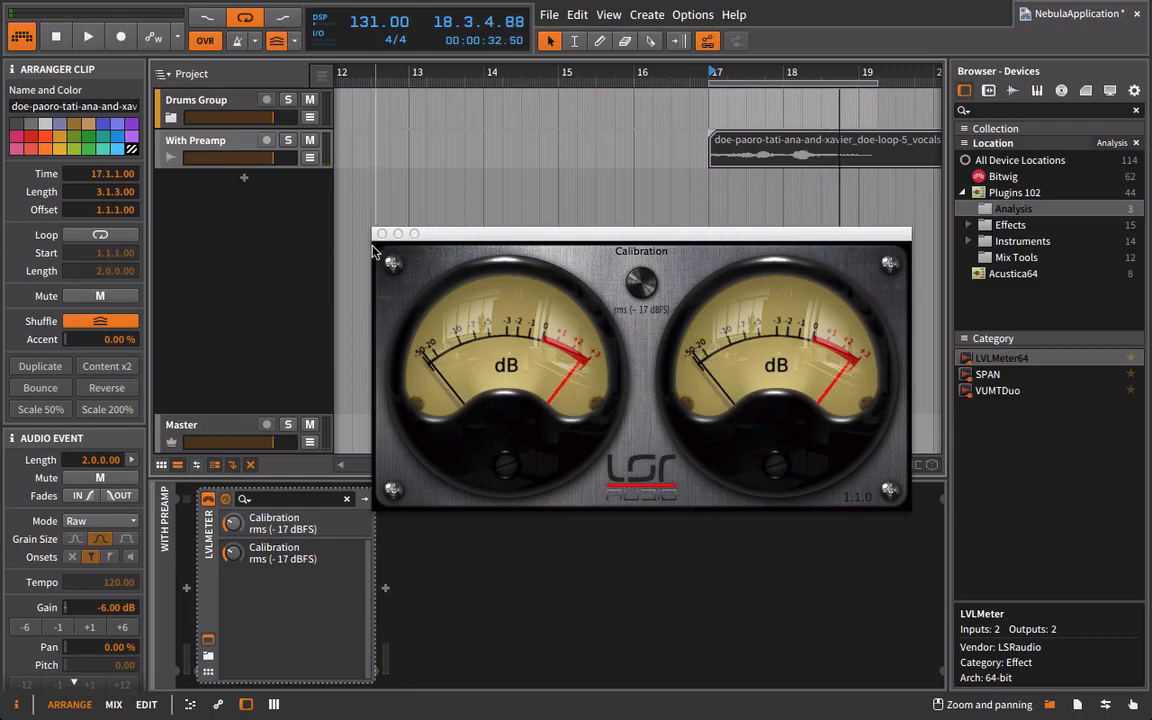
click(380, 233)
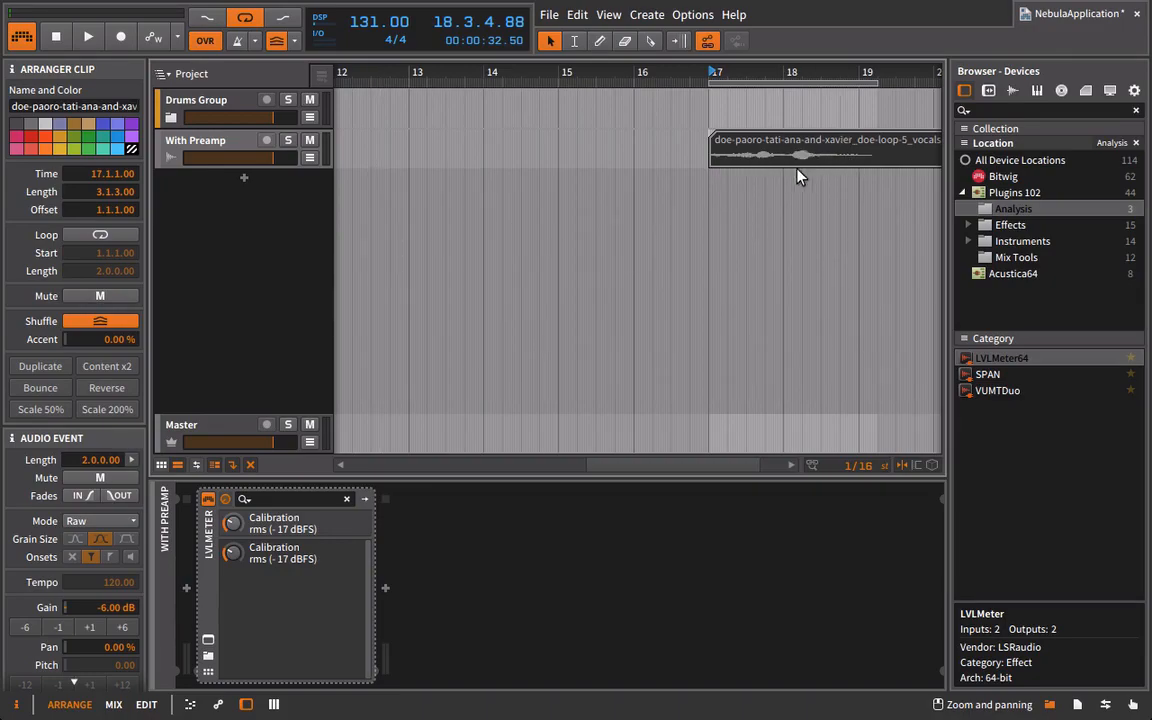
Add Bitwig's Dynamics device after LVLMeter on the With Preamp track
click(1003, 176)
scroll(1032, 462, down, 3)
scroll(1032, 462, down, 1)
click(990, 488)
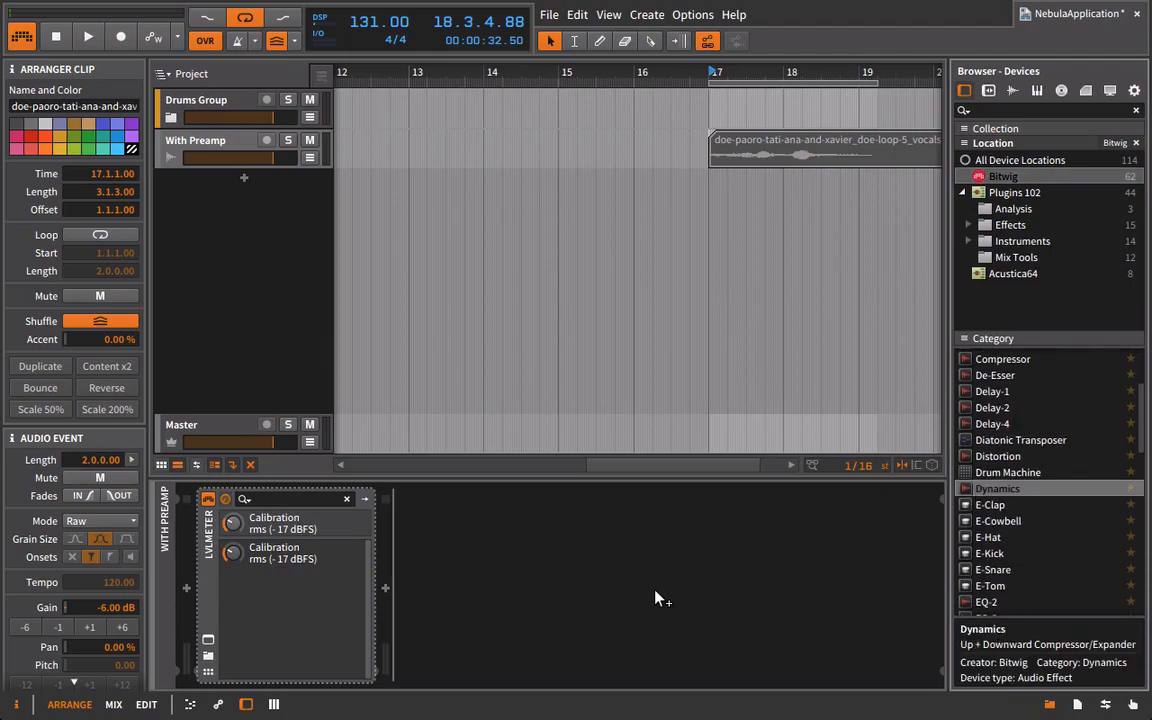
drag(655, 597, 655, 597)
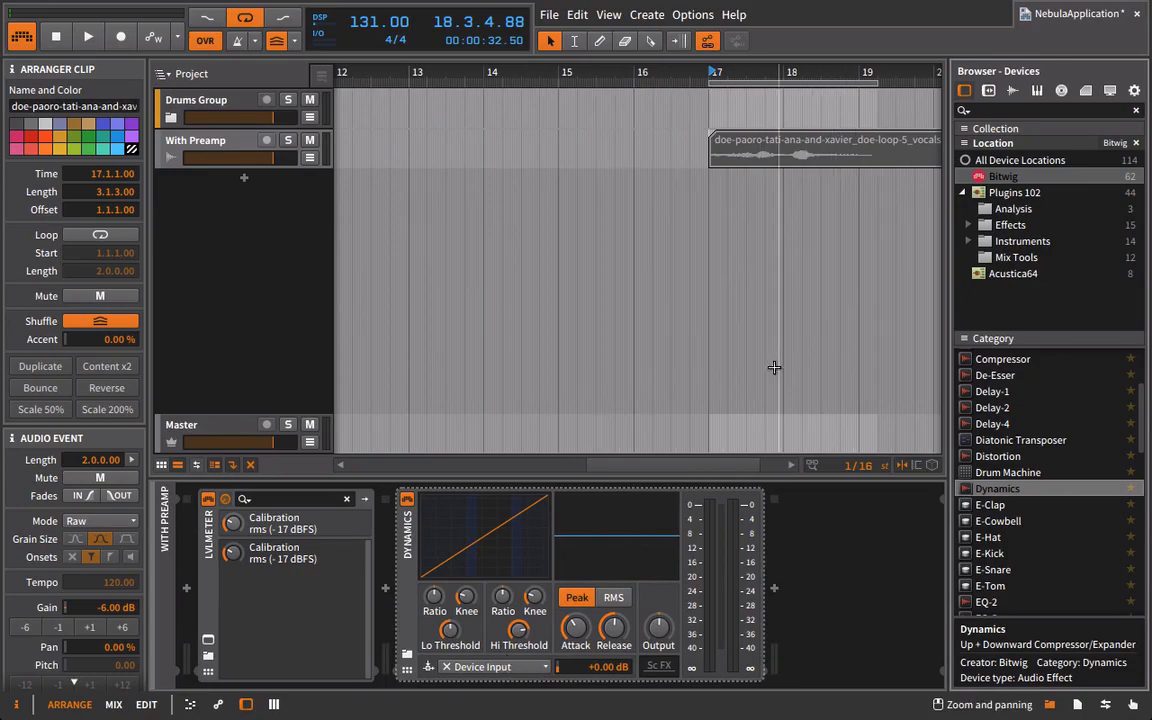
Adjust the Dynamics compression while the vocal plays, with a higher hi ratio, minimal attack, longer release and a tuned hi threshold
key(space)
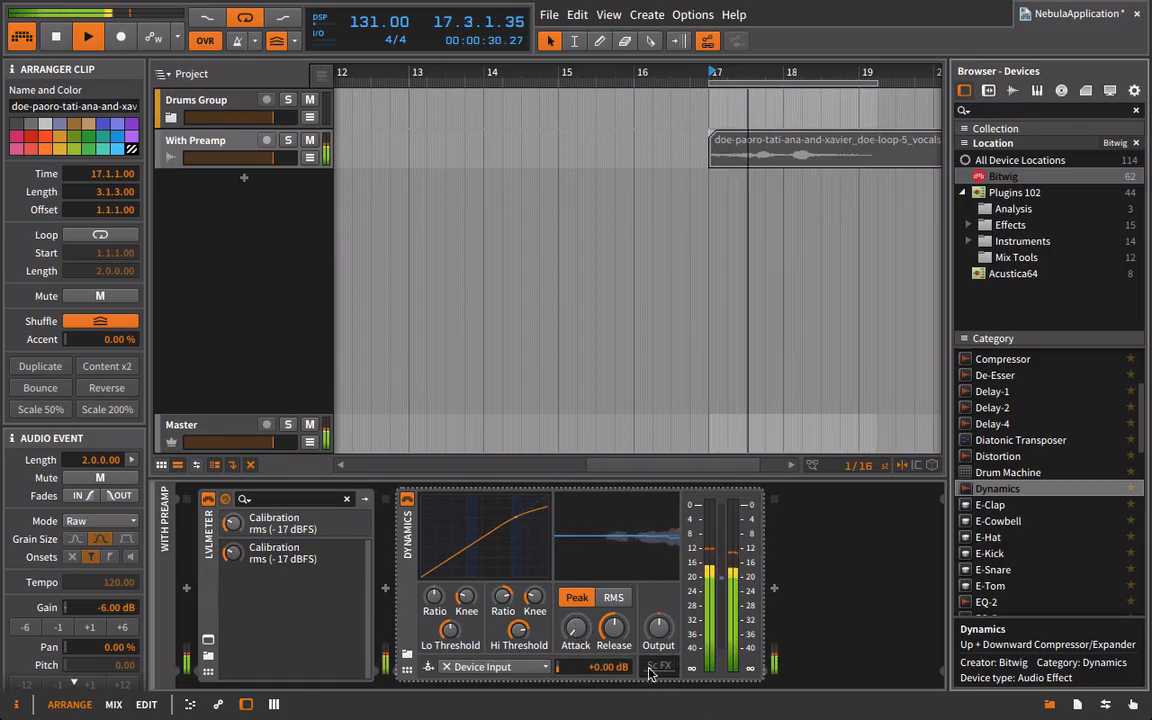
drag(618, 636, 618, 610)
drag(516, 628, 533, 608)
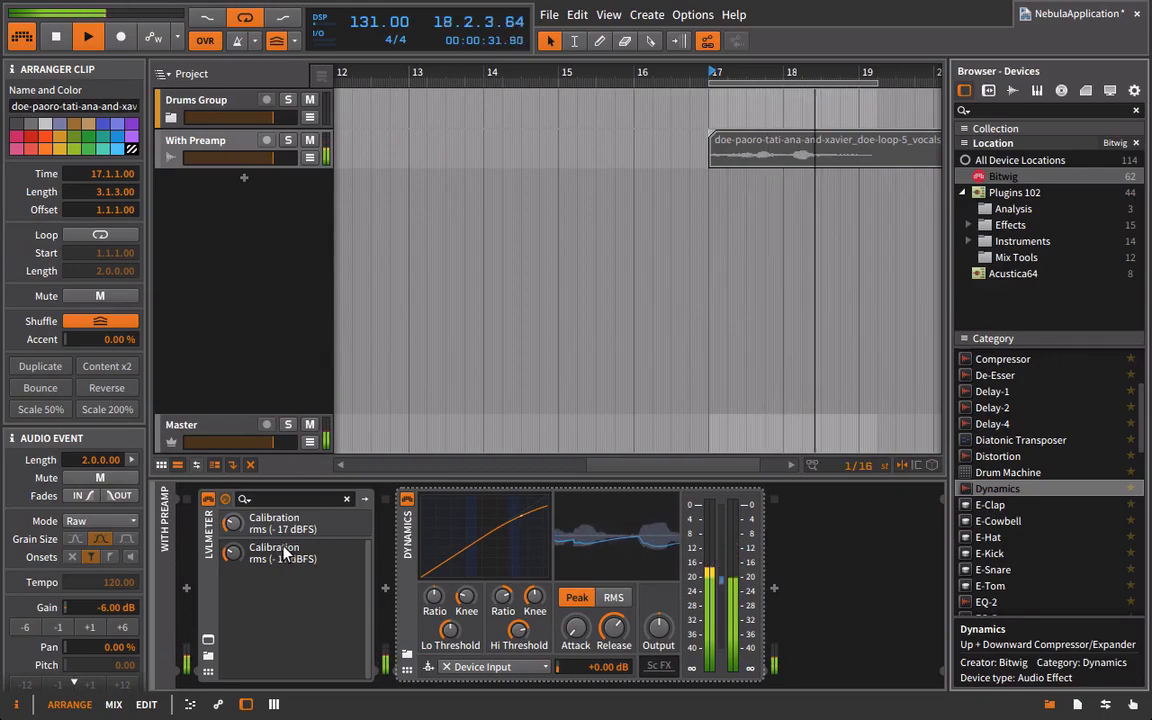
key(space)
Move LVLMeter behind Dynamics in the chain and check the compressed vocal's level during playback
click(245, 565)
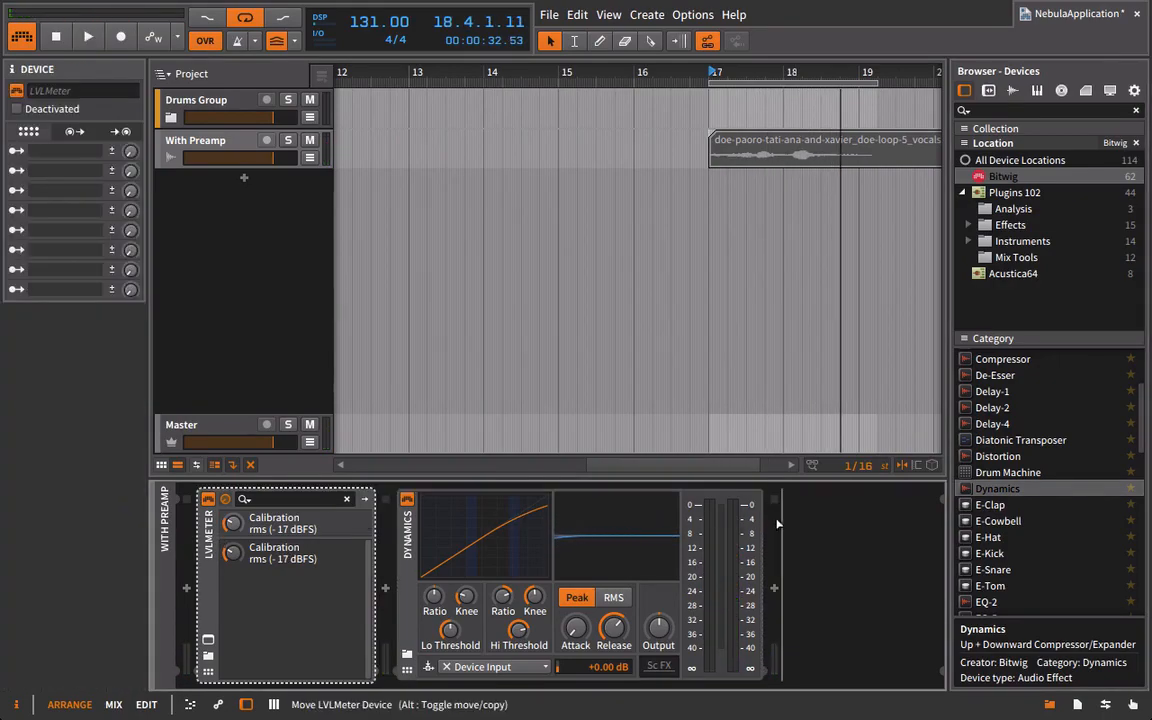
click(208, 640)
key(space)
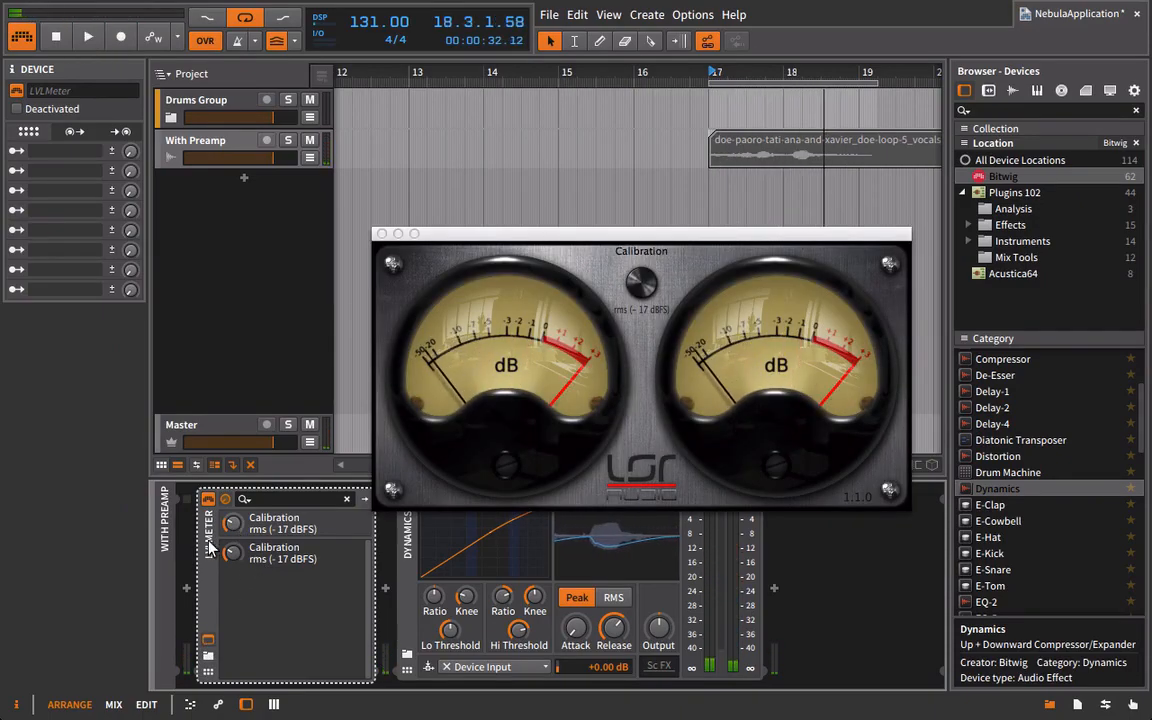
drag(846, 601, 846, 601)
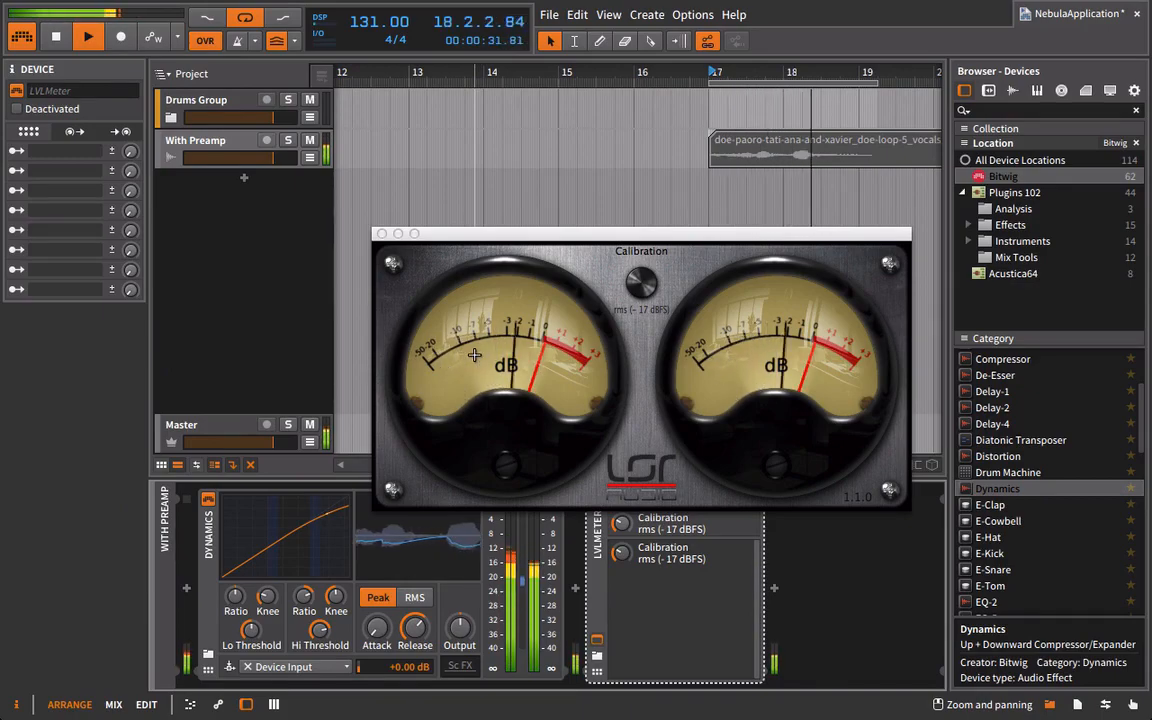
click(382, 234)
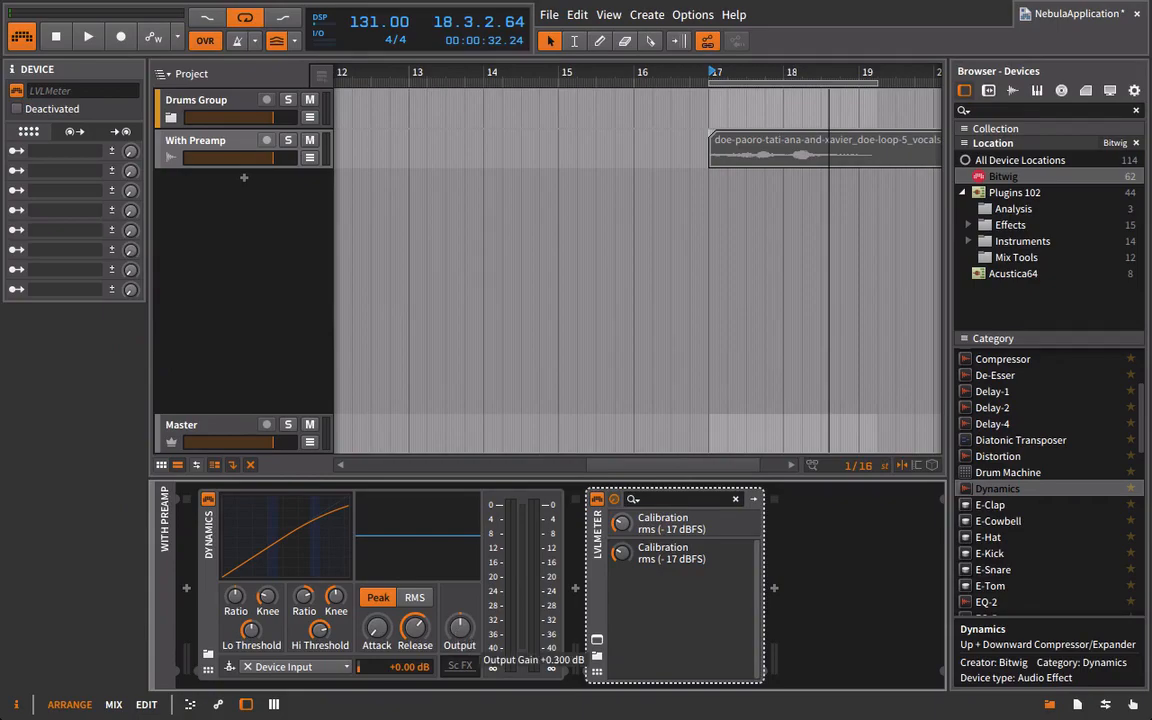
Raise the Dynamics output gain slightly, to about +0.3 dB, and check the vocal's level on LVLMeter during playback
drag(460, 627, 460, 624)
key(space)
click(597, 640)
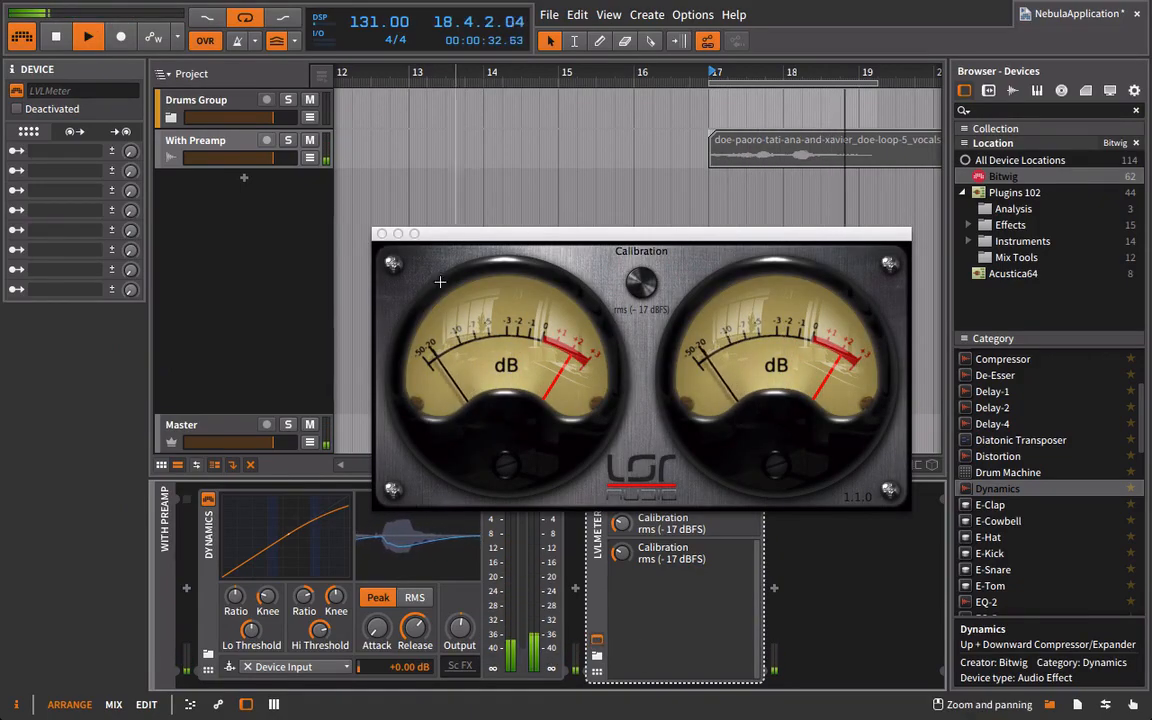
key(space)
click(382, 234)
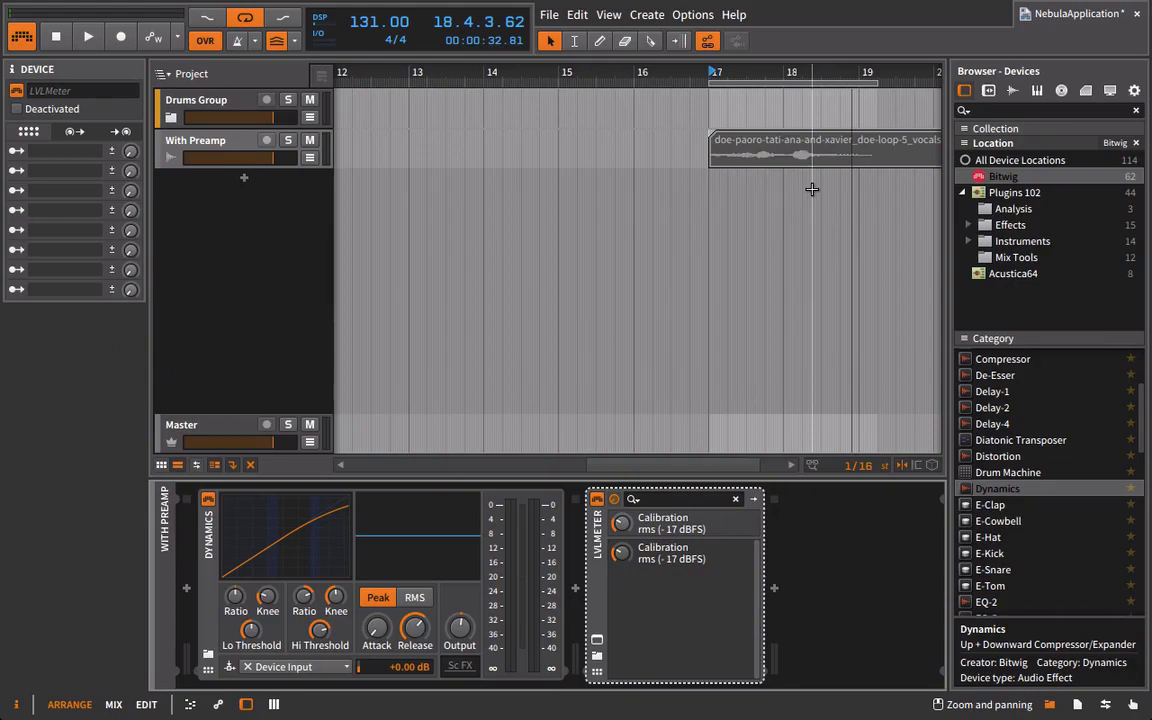
Add Nebula3Free Reverb from Acustica64 after LVLMeter on the With Preamp track and hide the browser
click(1015, 275)
drag(1020, 423, 836, 532)
click(1050, 705)
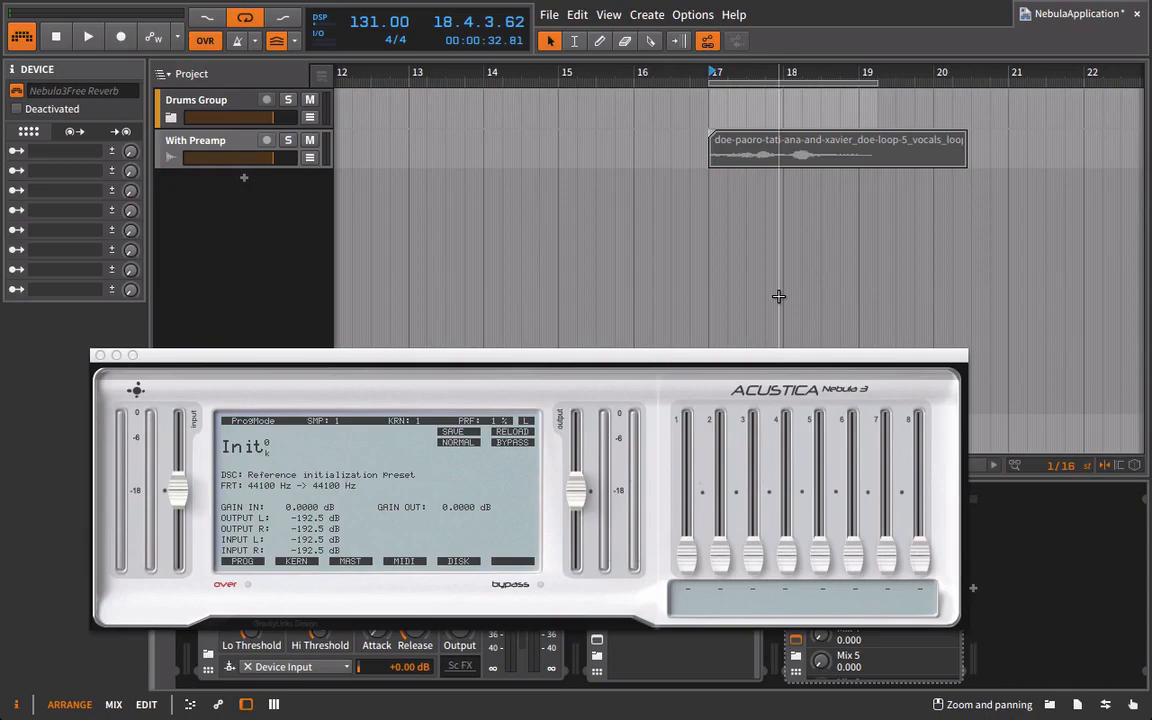
Load the Mic preset 236 - New man in Nebula and audition it on the vocal
click(247, 447)
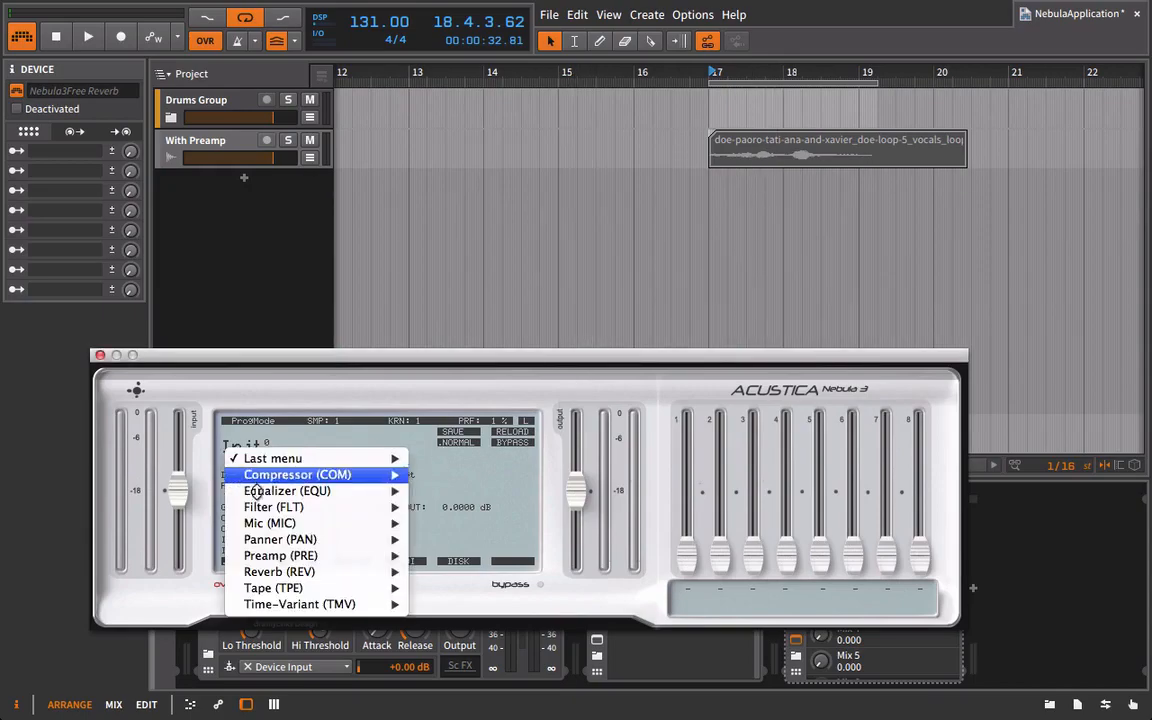
mouse_move(290, 523)
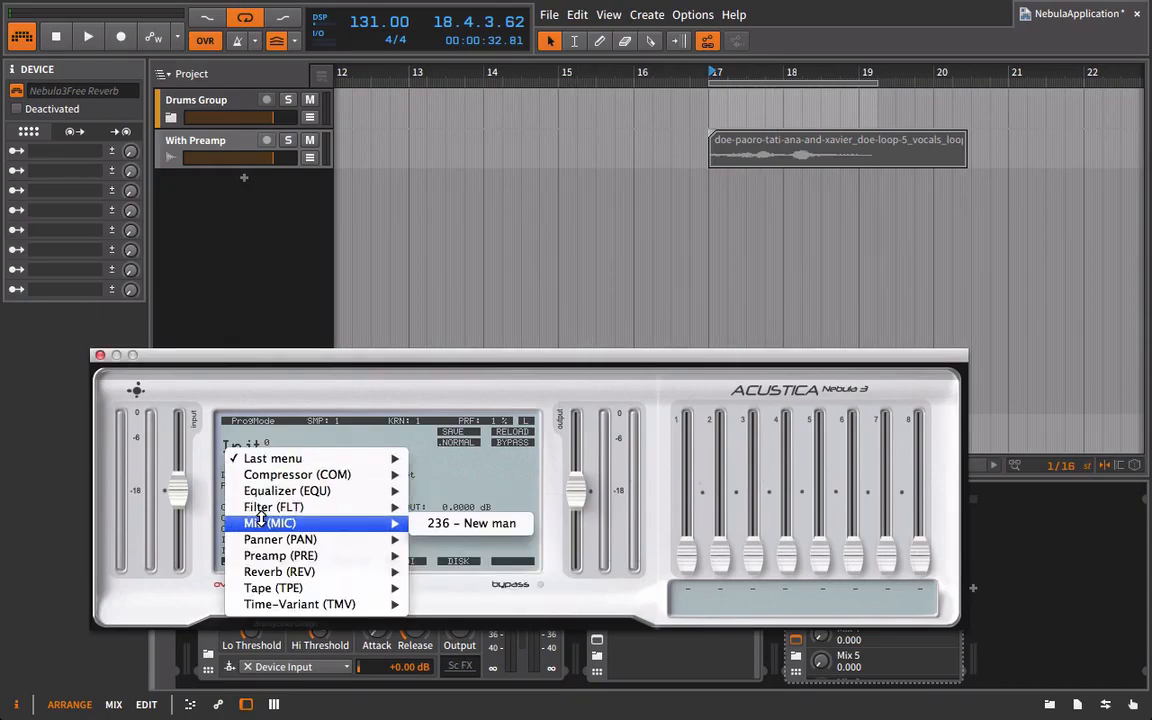
click(503, 527)
key(space)
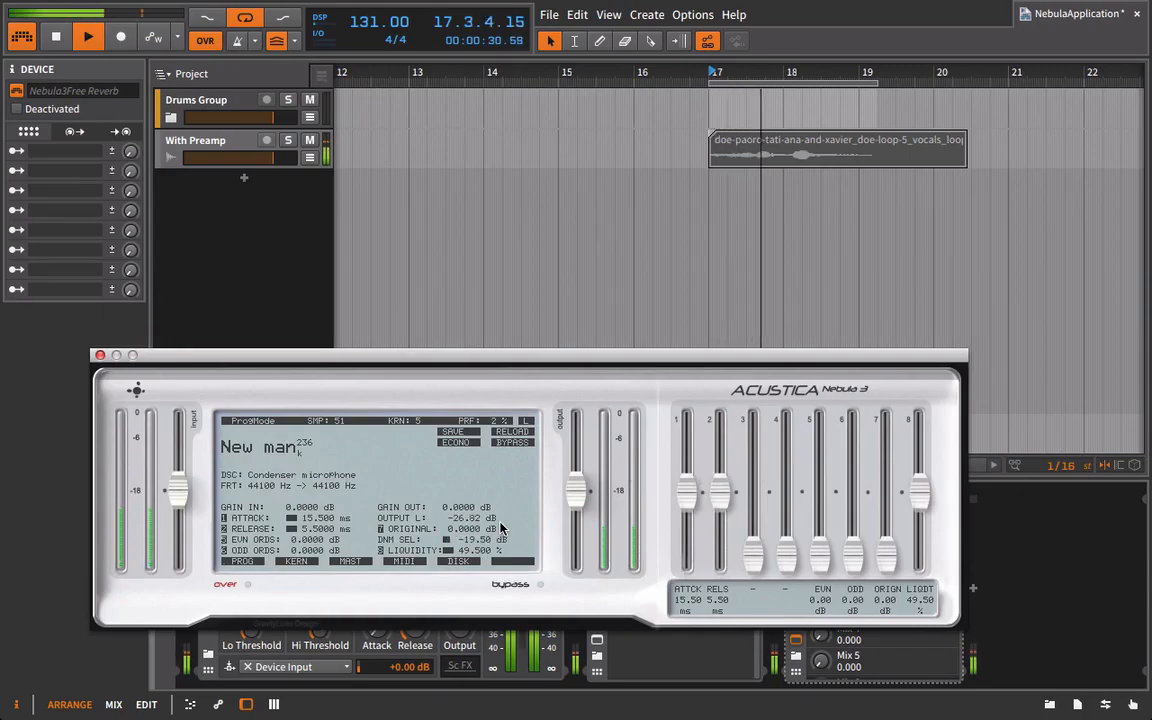
key(space)
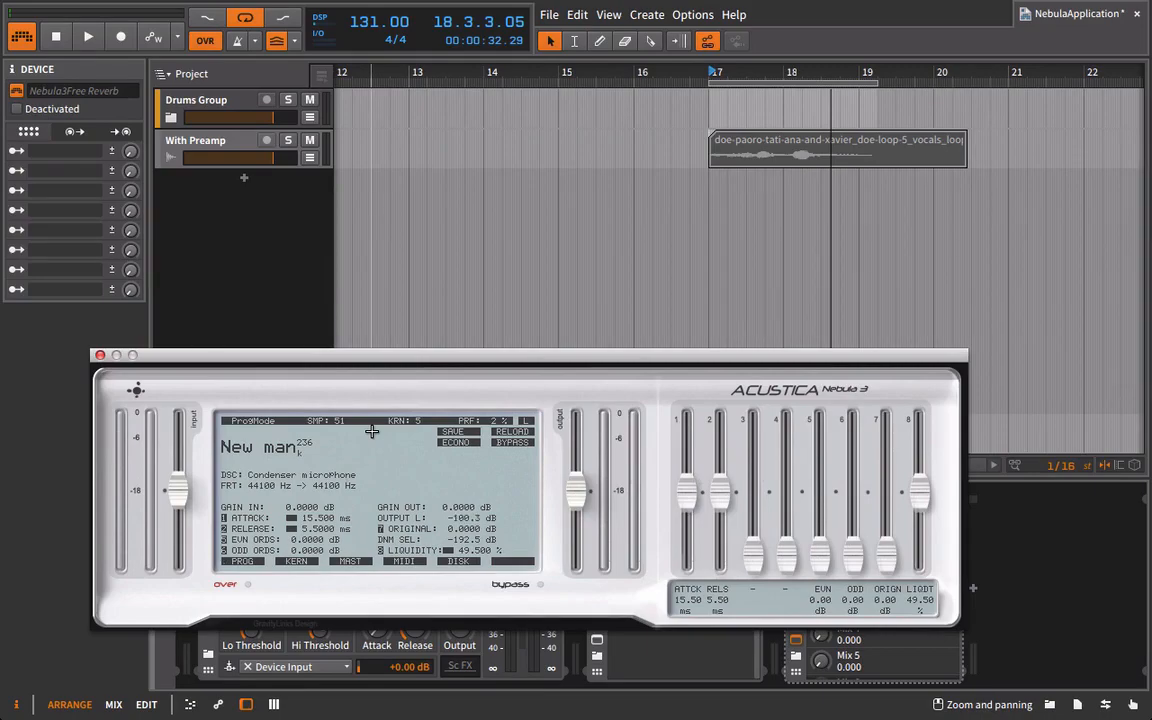
Remove Nebula3Free Reverb from the With Preamp track and add a fresh instance from Acustica64 after LVLMeter
click(99, 355)
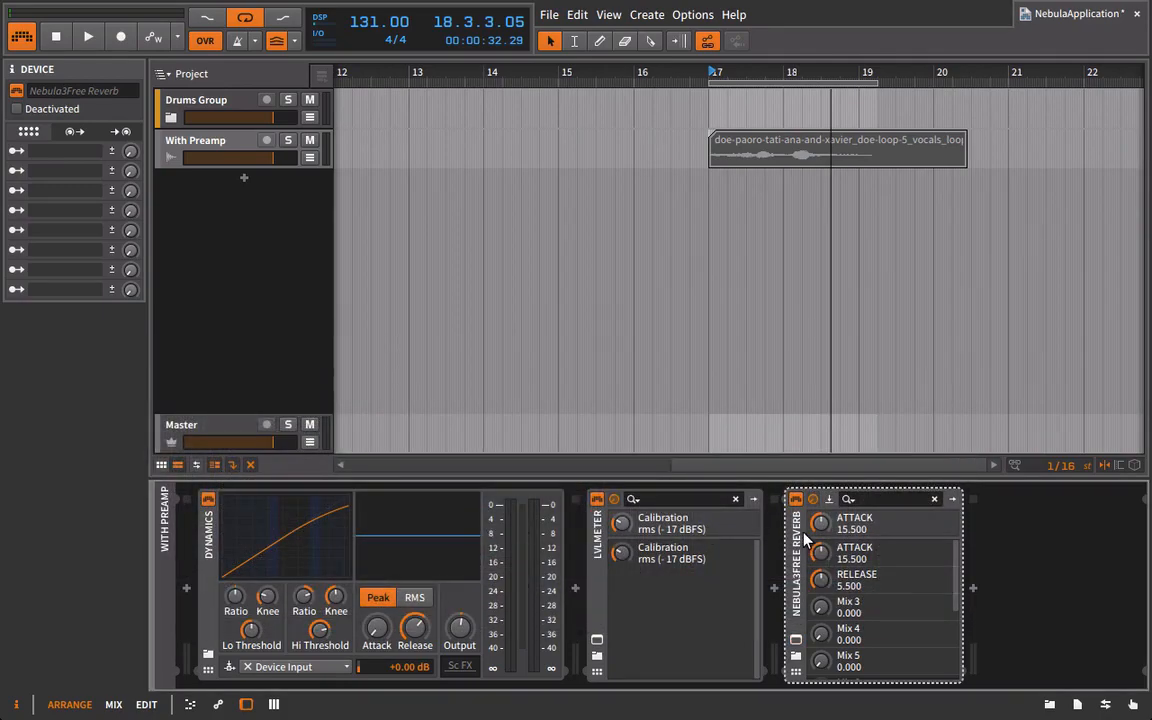
key(Delete)
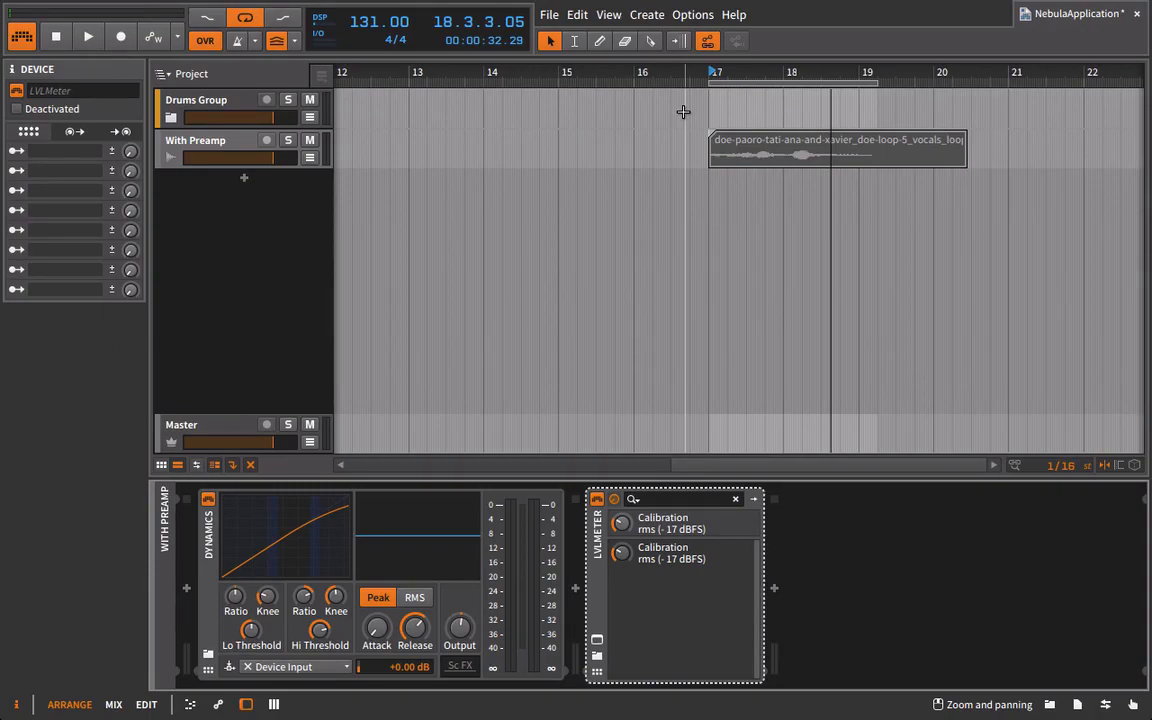
click(1046, 704)
drag(1020, 423, 836, 534)
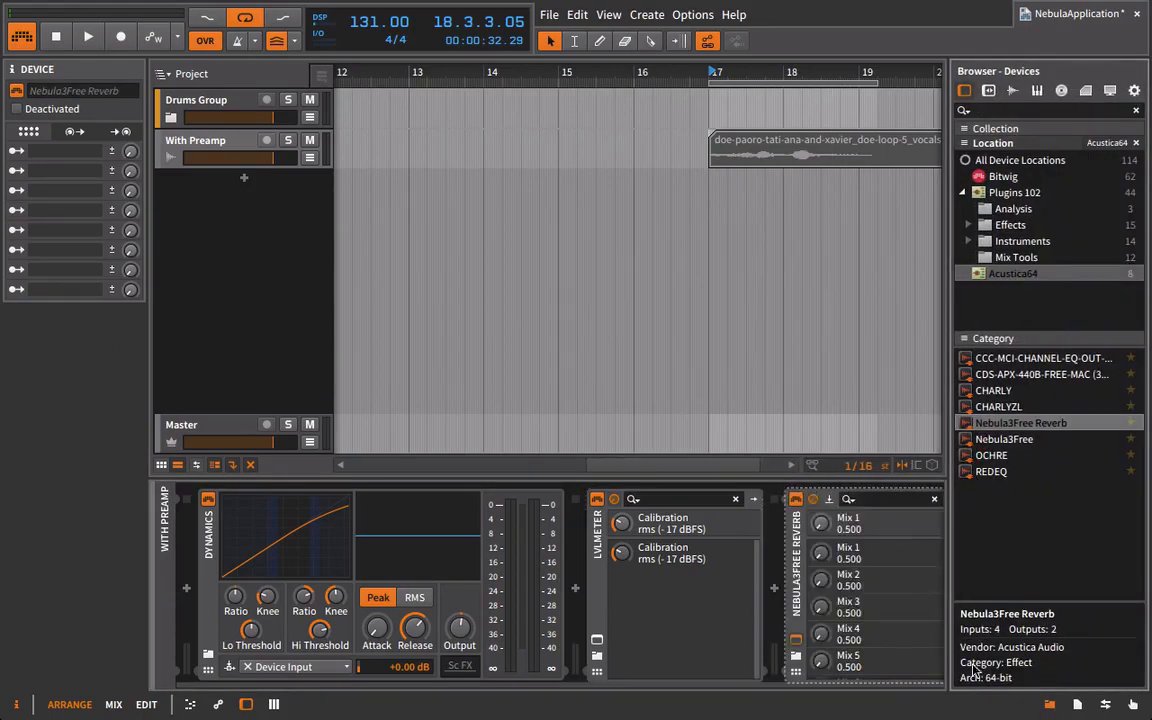
Load the Preamp preset 201 - AlexB Rojo8 in Nebula, audition the vocal through it, and hide the browser and plugin window
click(238, 450)
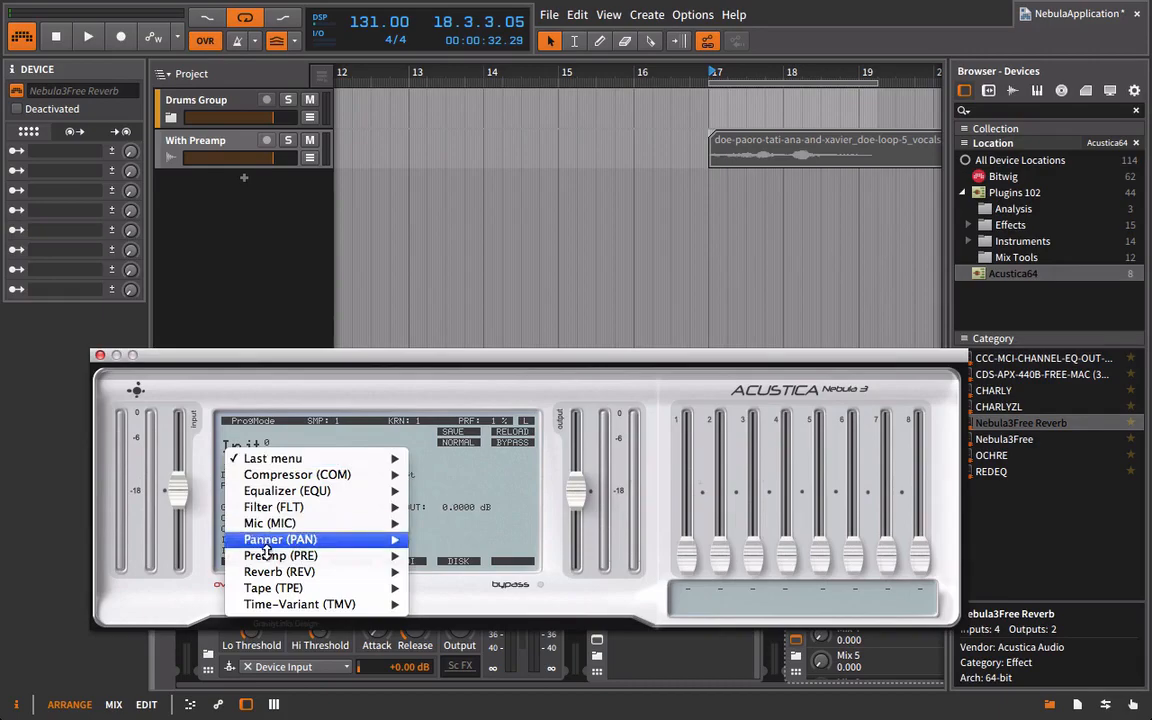
mouse_move(282, 555)
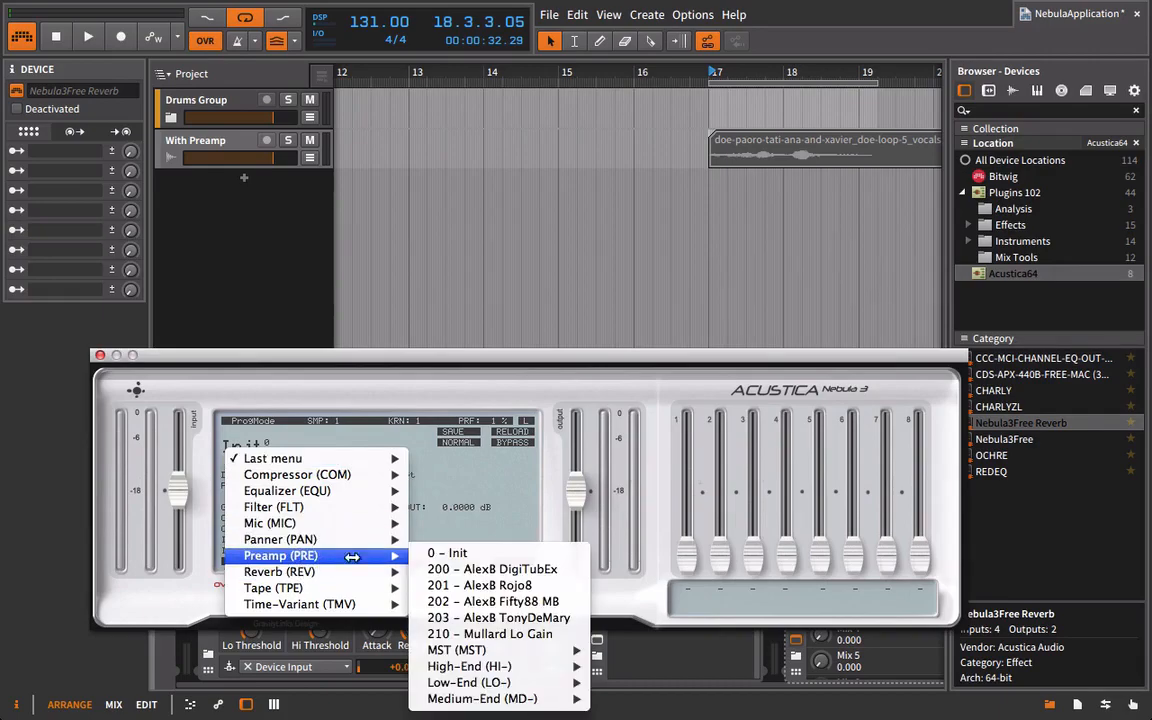
click(460, 586)
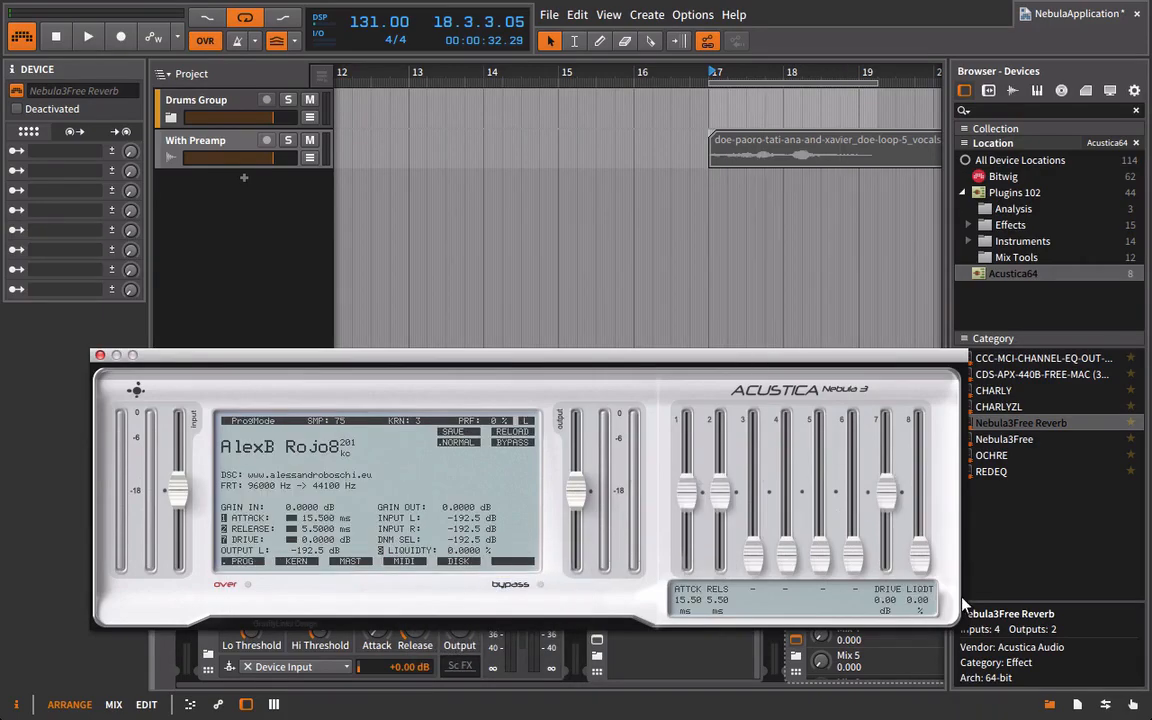
key(space)
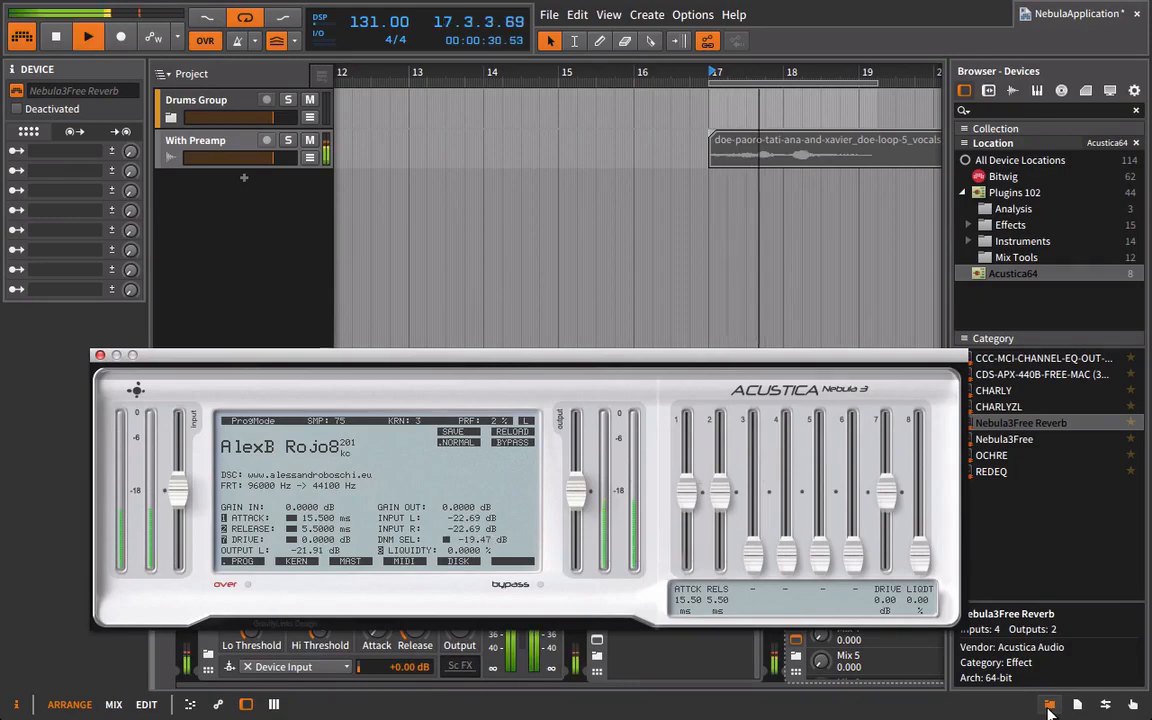
click(1049, 711)
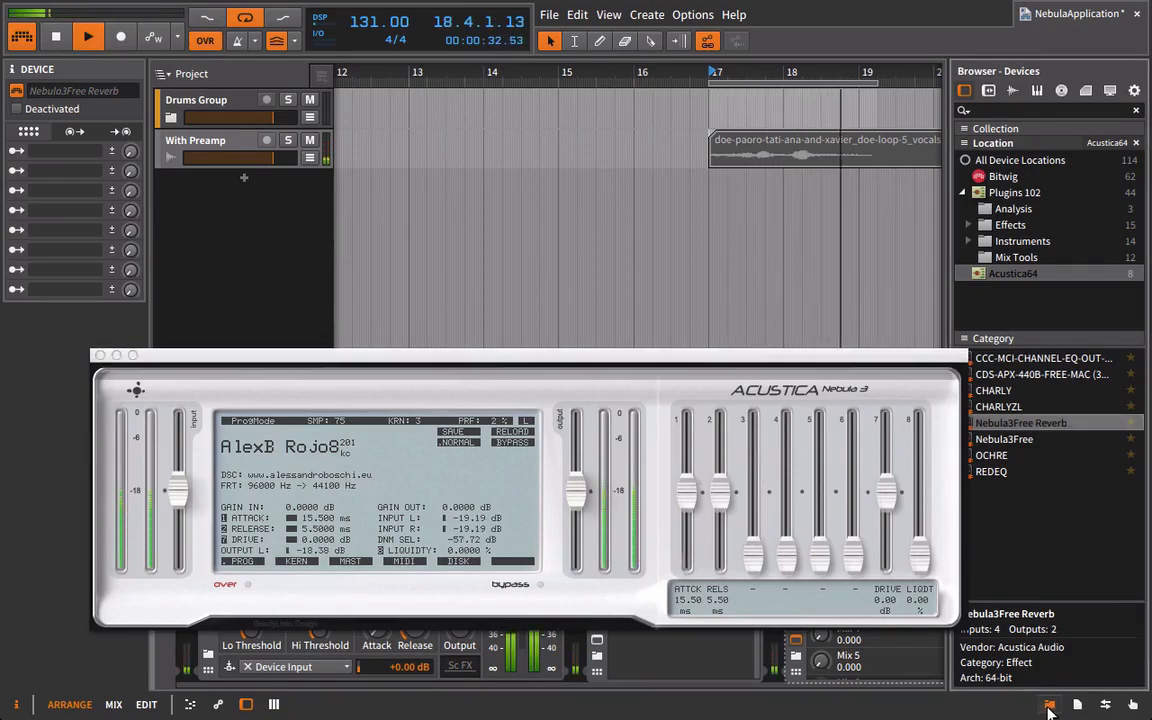
drag(861, 355, 1006, 55)
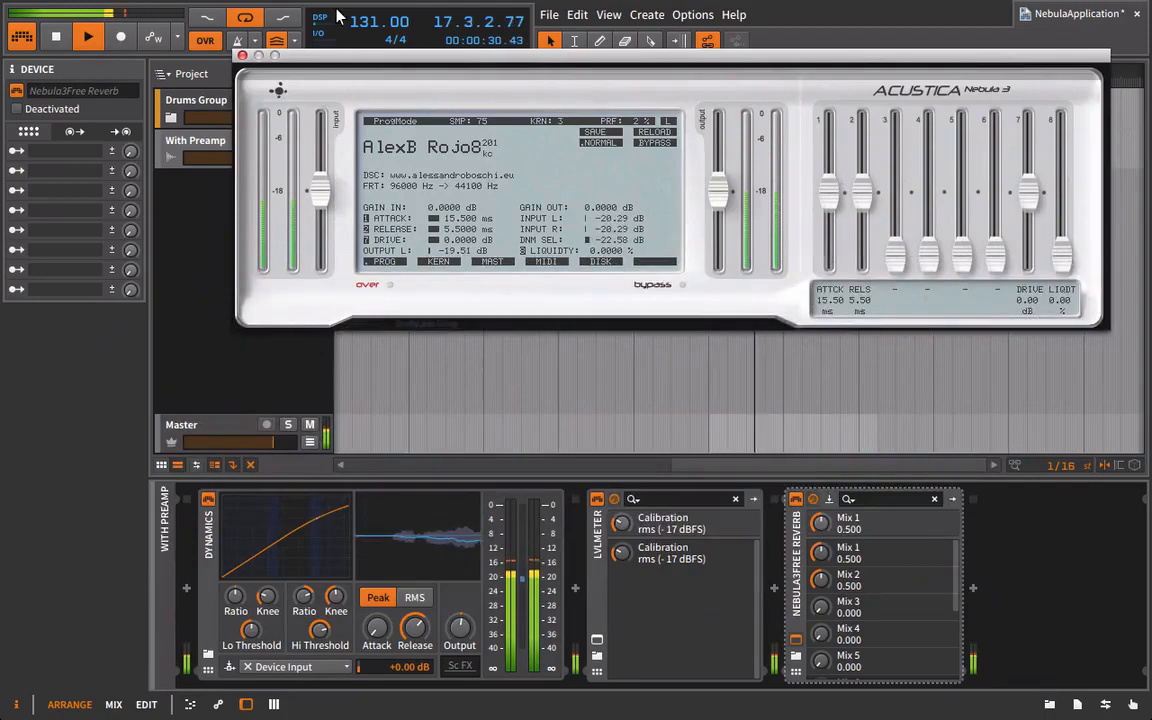
click(243, 57)
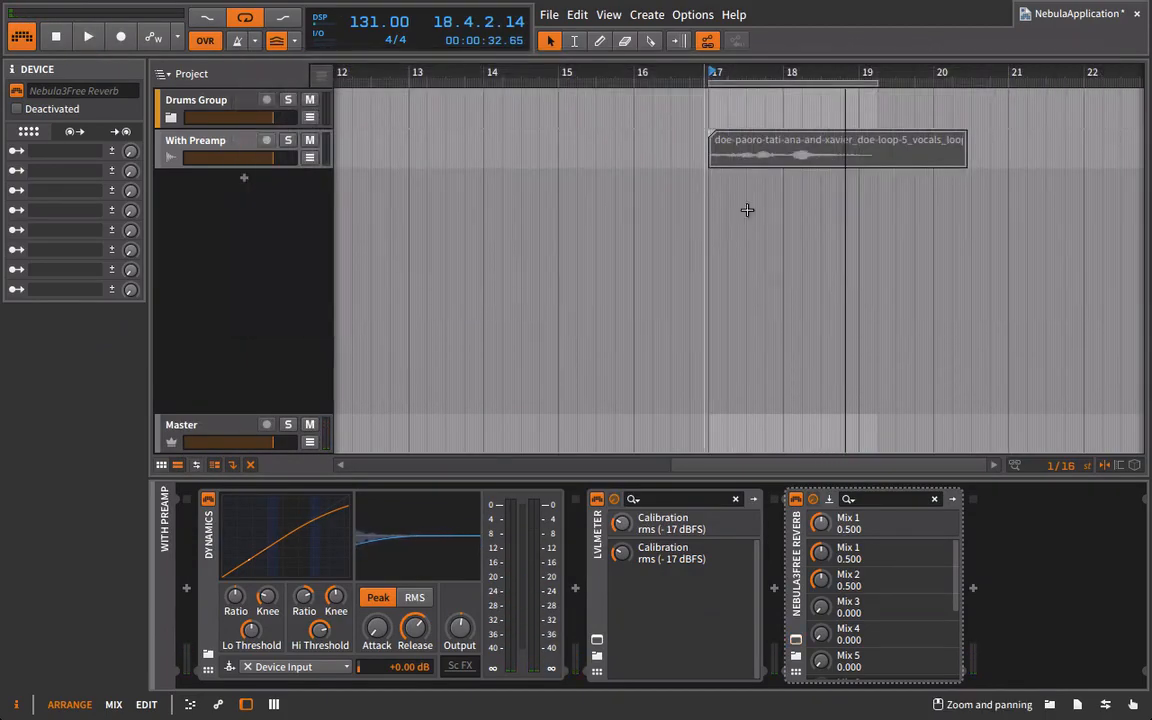
Bounce the vocal clip on the With Preamp track to a new audio track using the Pre-Fader source
click(757, 152)
right_click(757, 152)
click(789, 301)
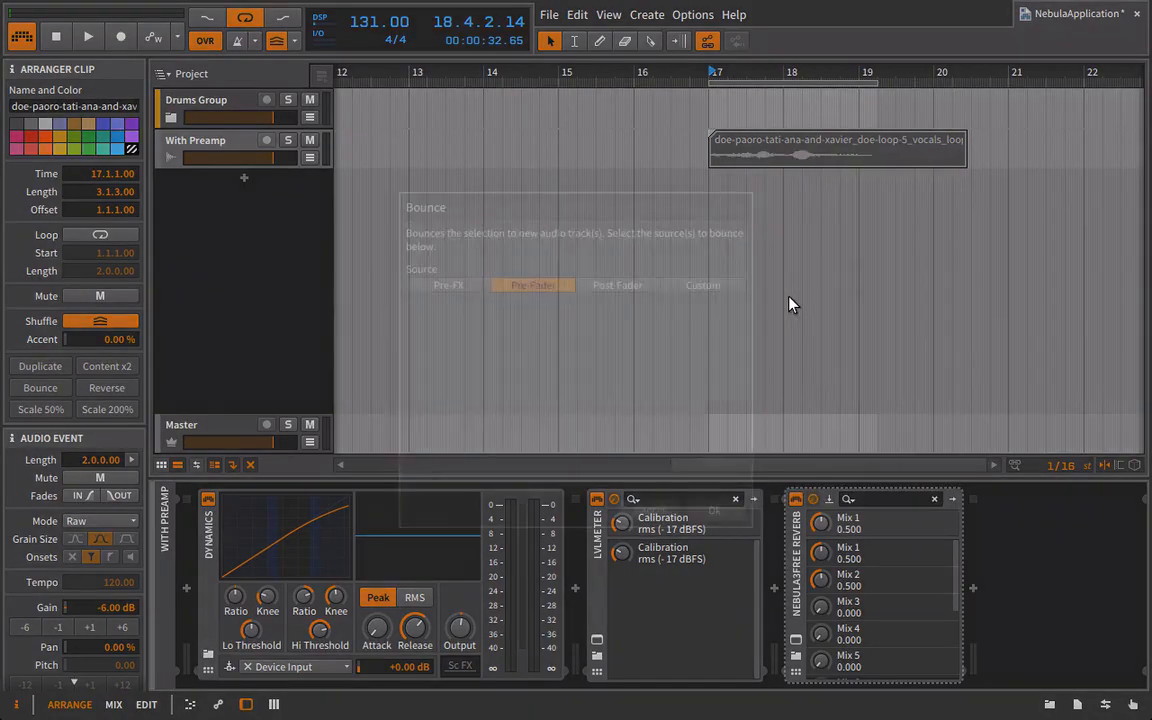
click(710, 510)
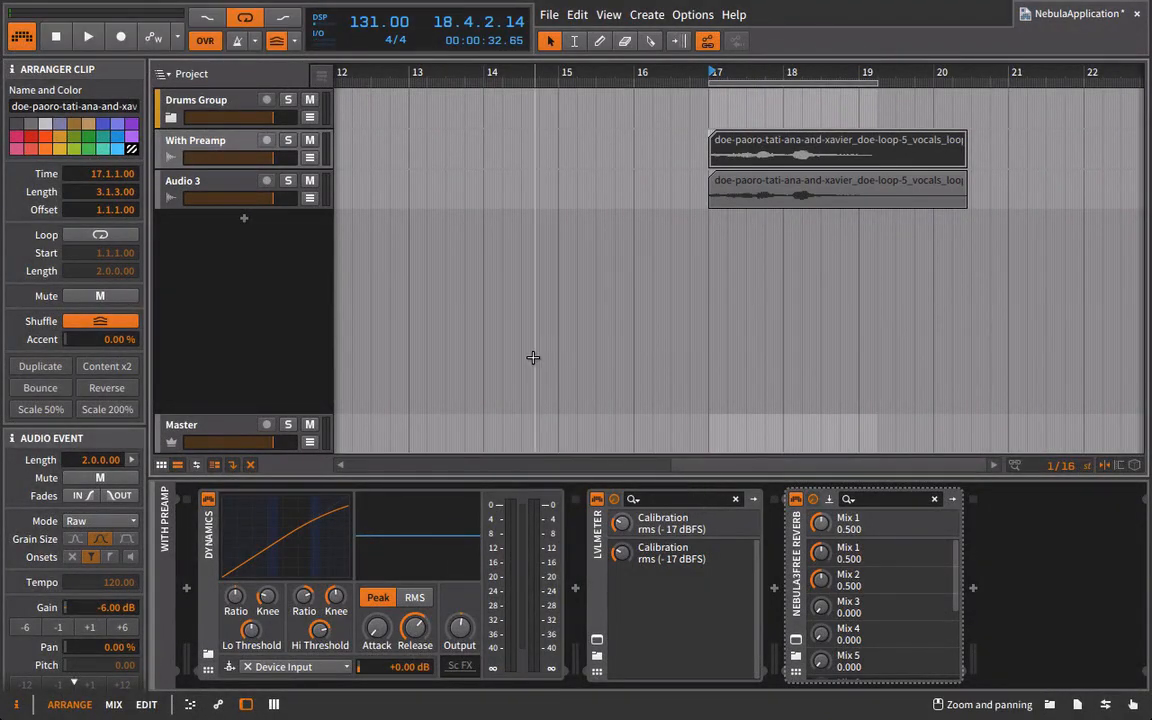
Delete Nebula3Free Reverb from the original vocal track's device chain
click(190, 140)
click(801, 556)
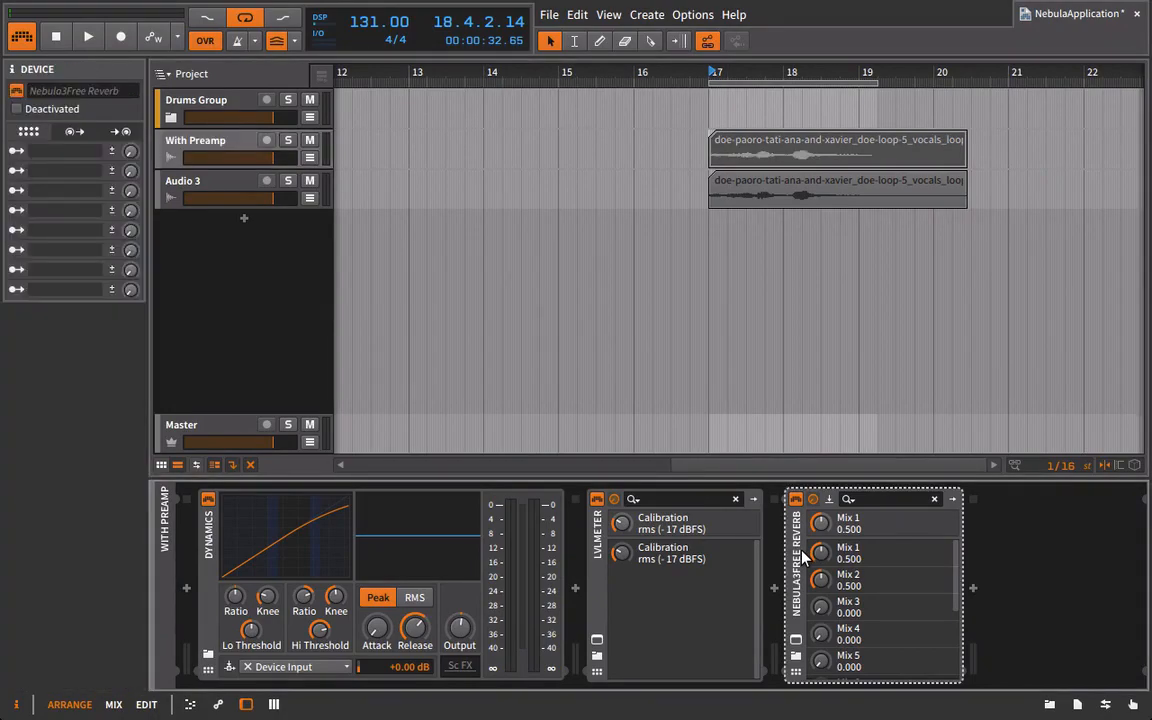
key(Delete)
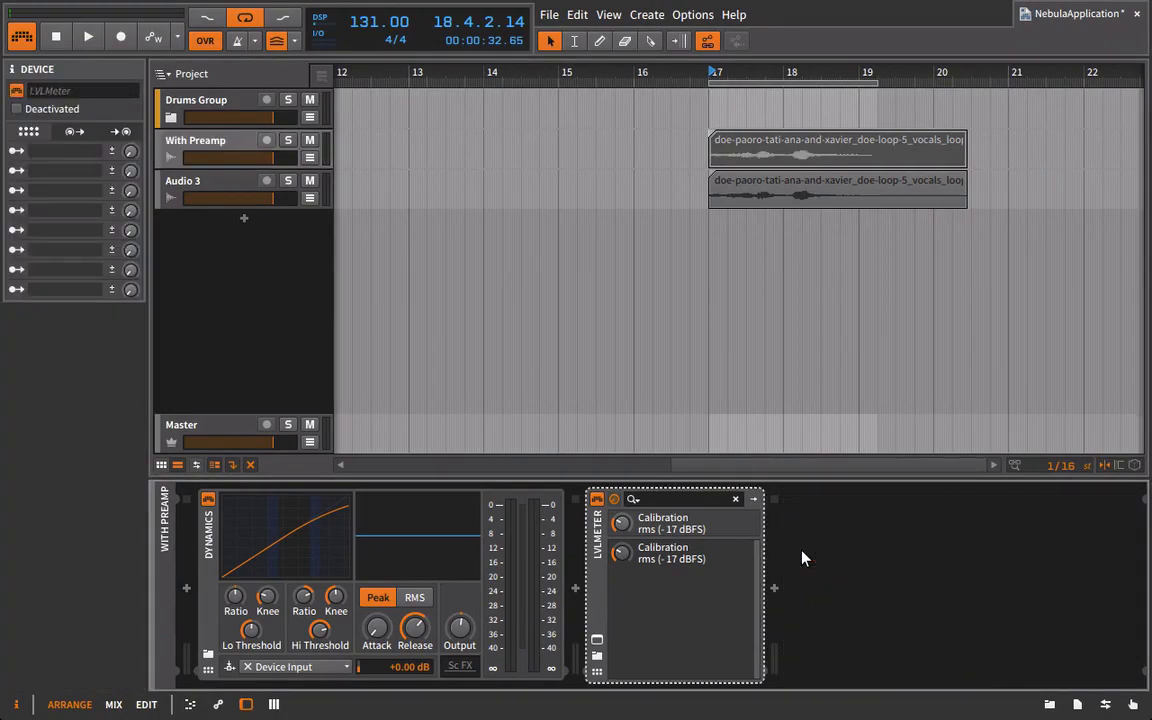
Rename the newly bounced audio track as With Preamp
click(172, 178)
click(51, 90)
text(/Wit)
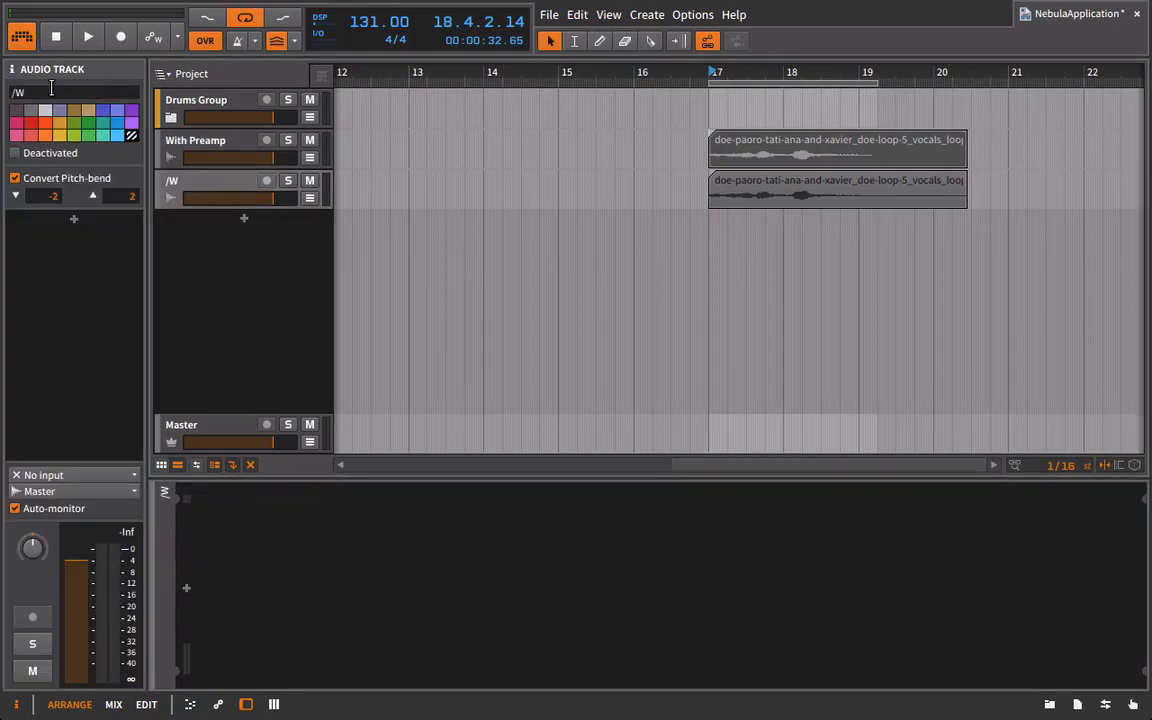
key(BackSpace)
key(BackSpace)
key(BackSpace)
key(BackSpace)
text(With Preamp)
Rename the original vocal track as Without Preampo and colour it red
click(176, 139)
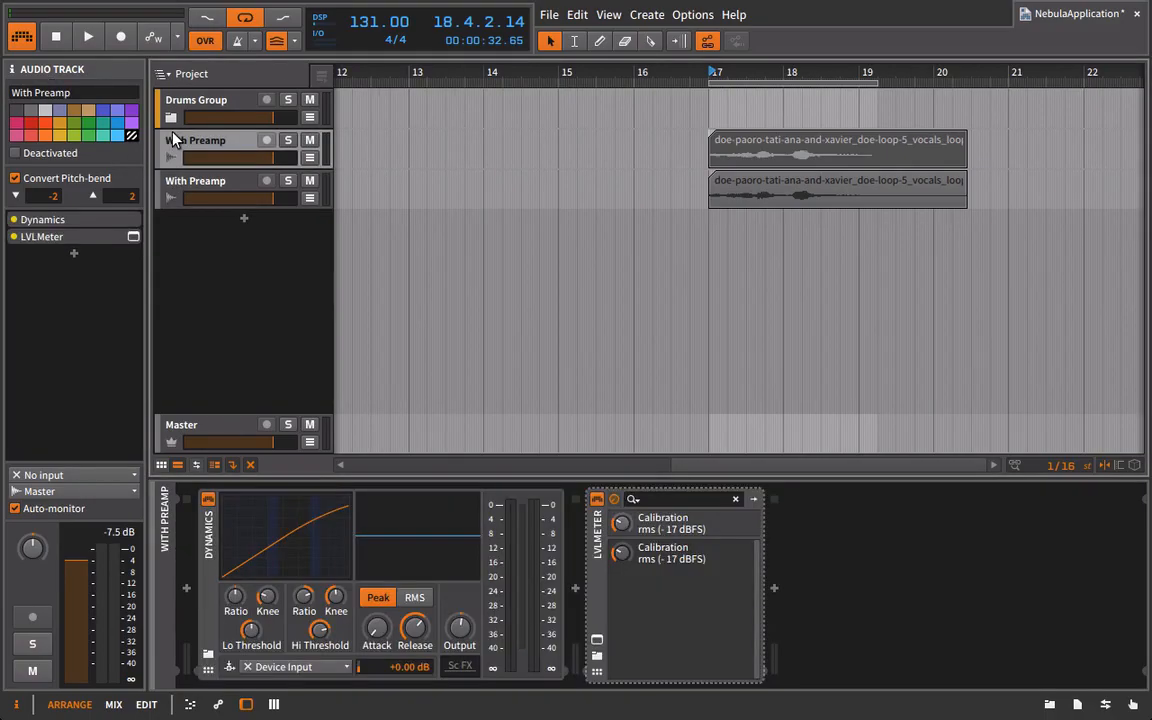
click(91, 112)
click(77, 92)
key(BackSpace)
text(Without Pre)
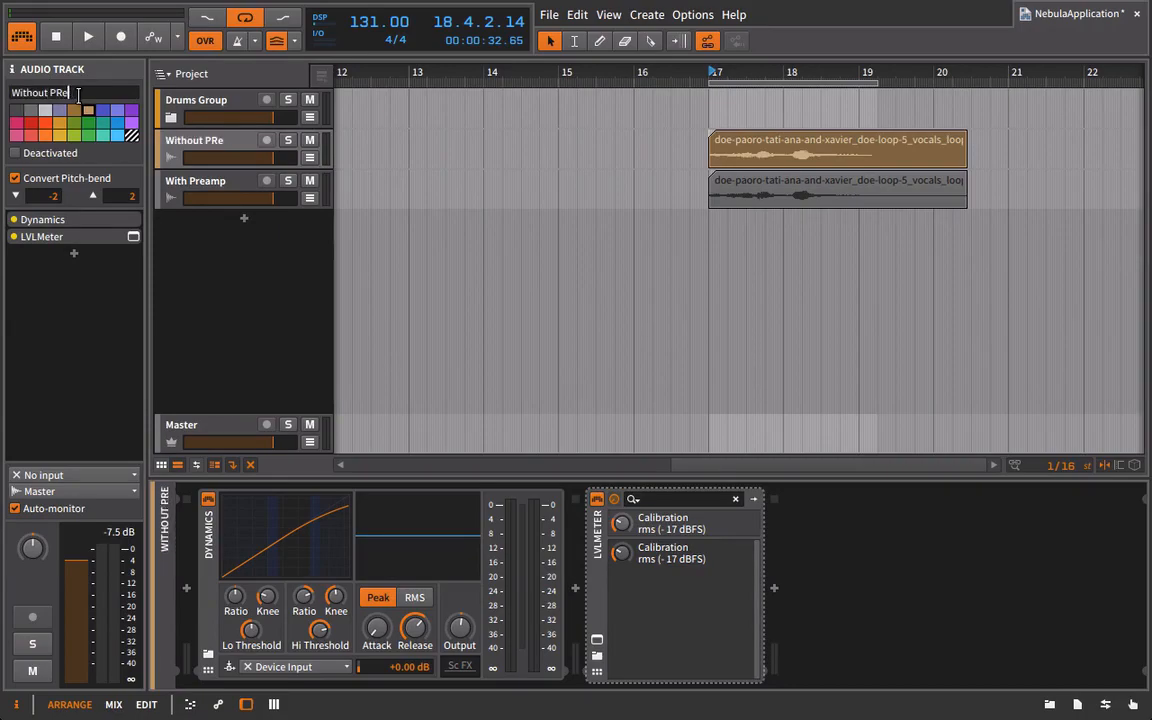
text(ampo)
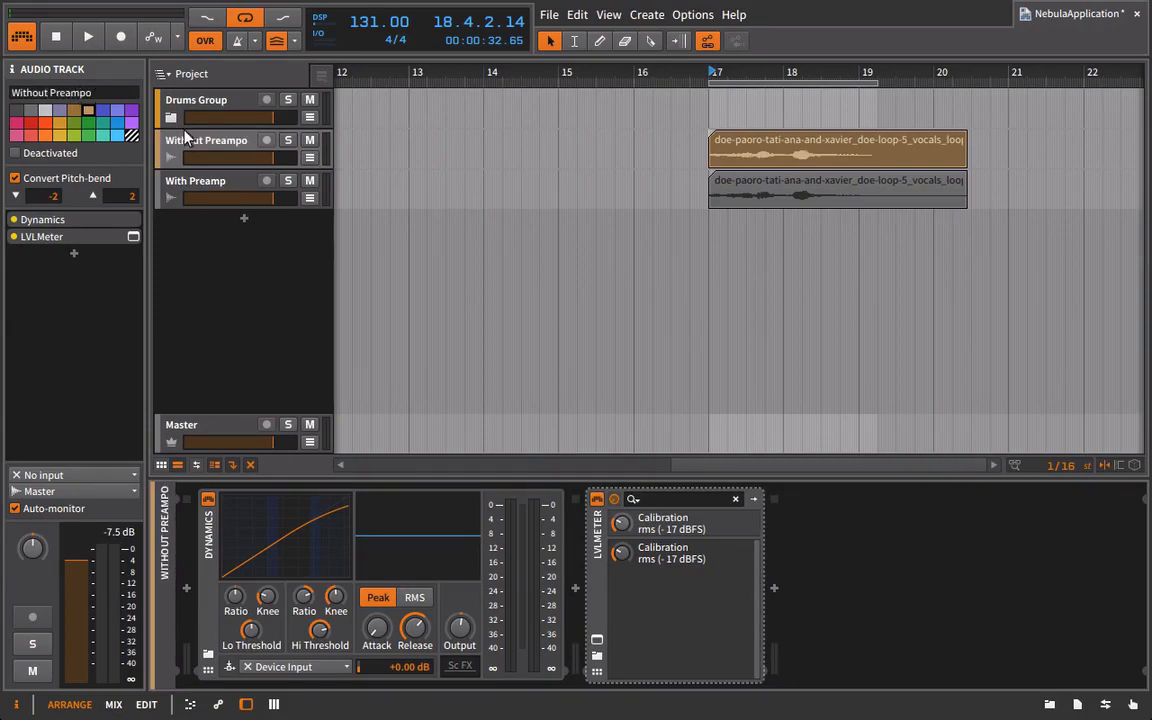
click(36, 132)
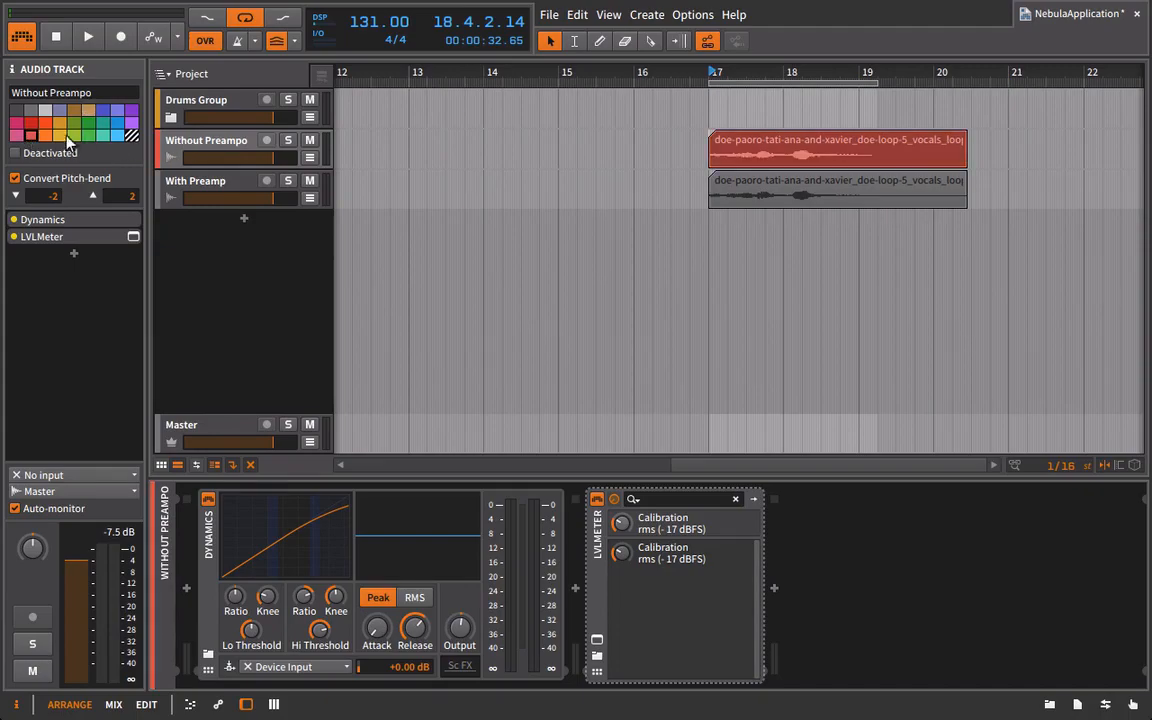
Deactivate the Without Preampo track, select both vocal tracks and start playback just before bar 17 to hear the bounced version
click(686, 184)
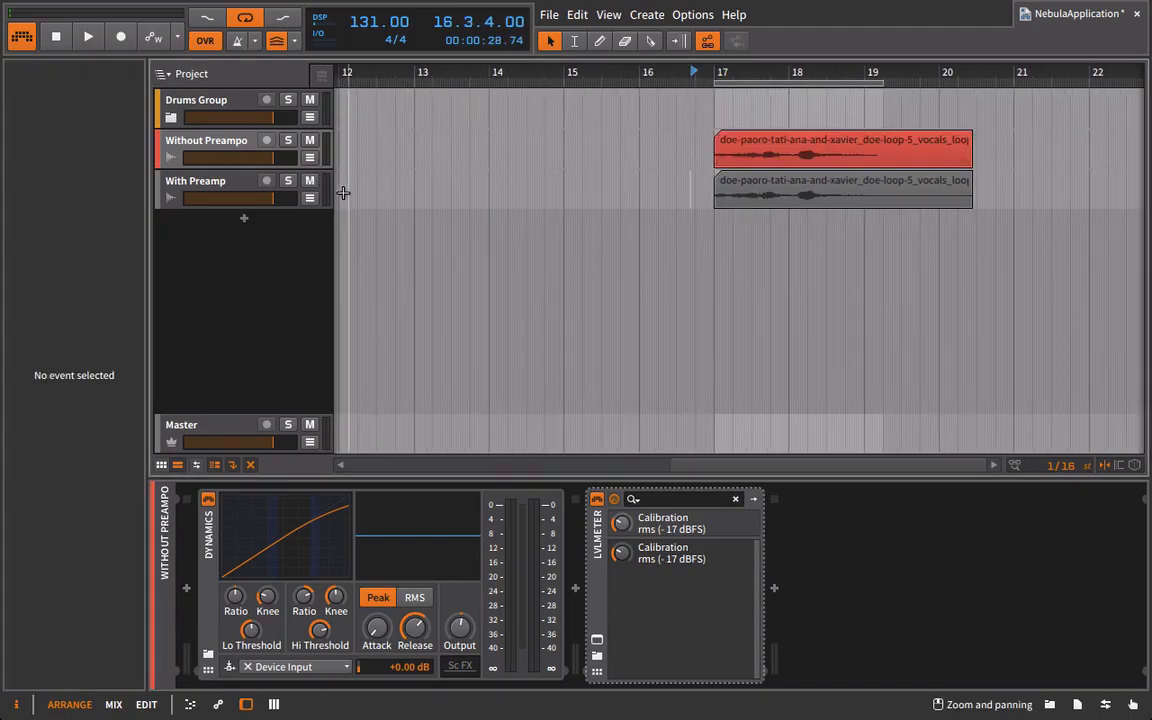
click(288, 181)
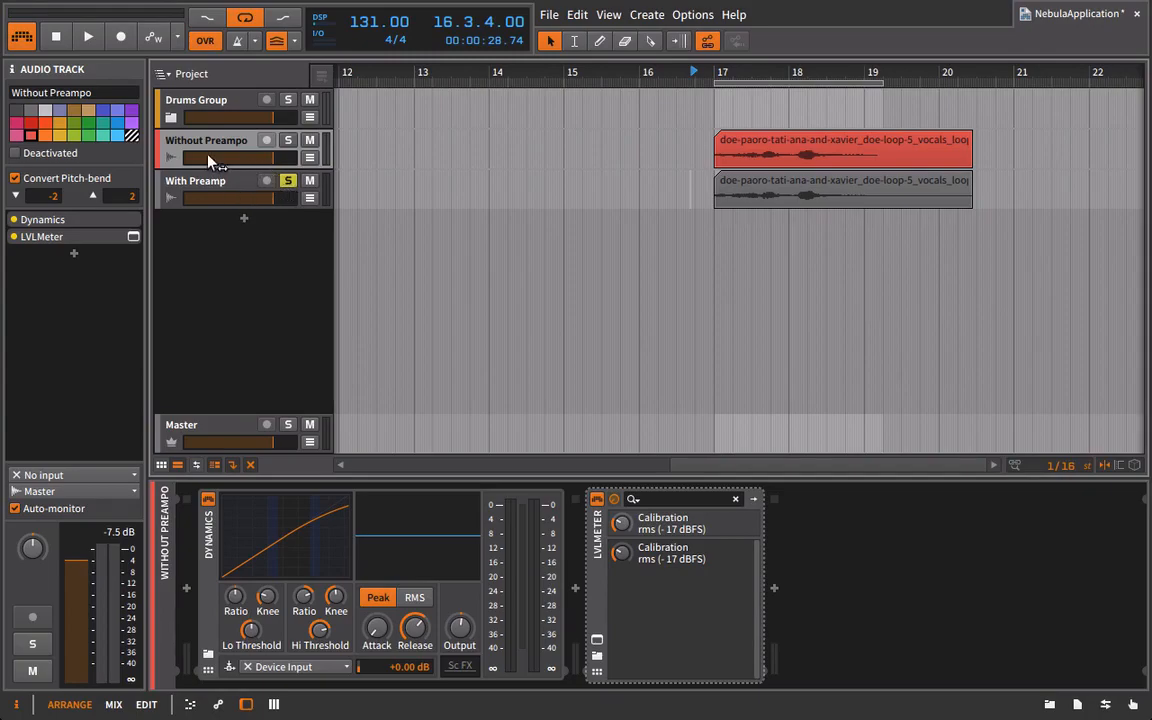
click(288, 181)
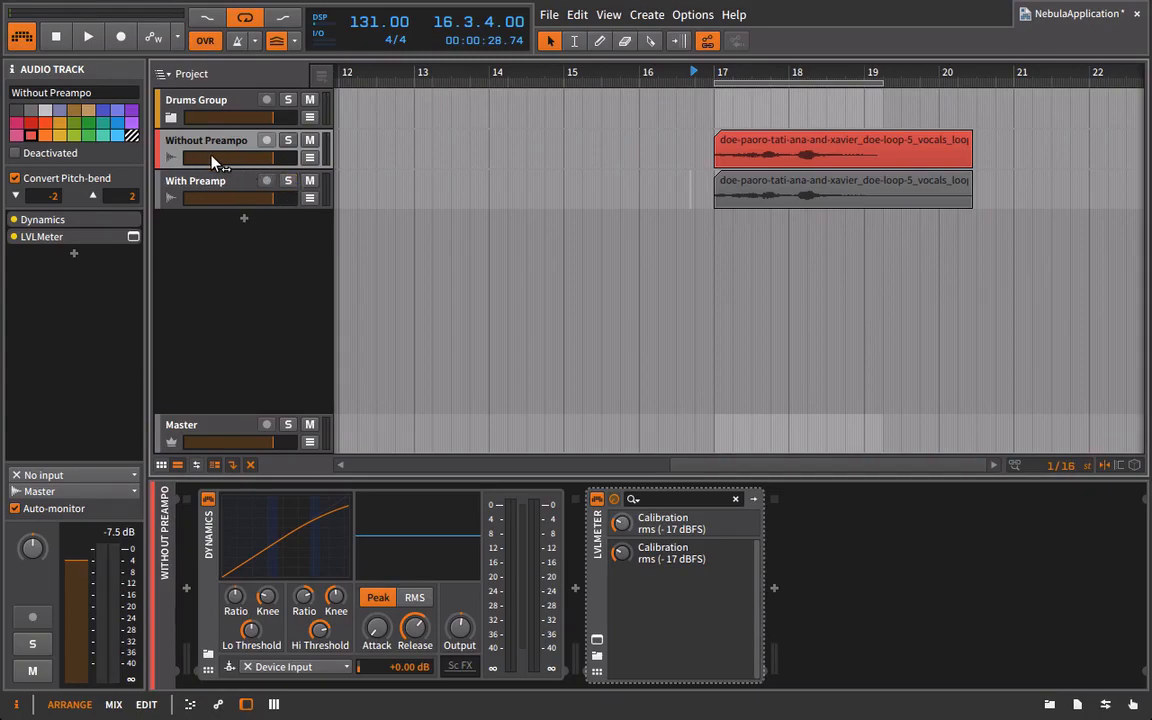
key(alt+a)
ctrl+click(239, 190)
key(space)
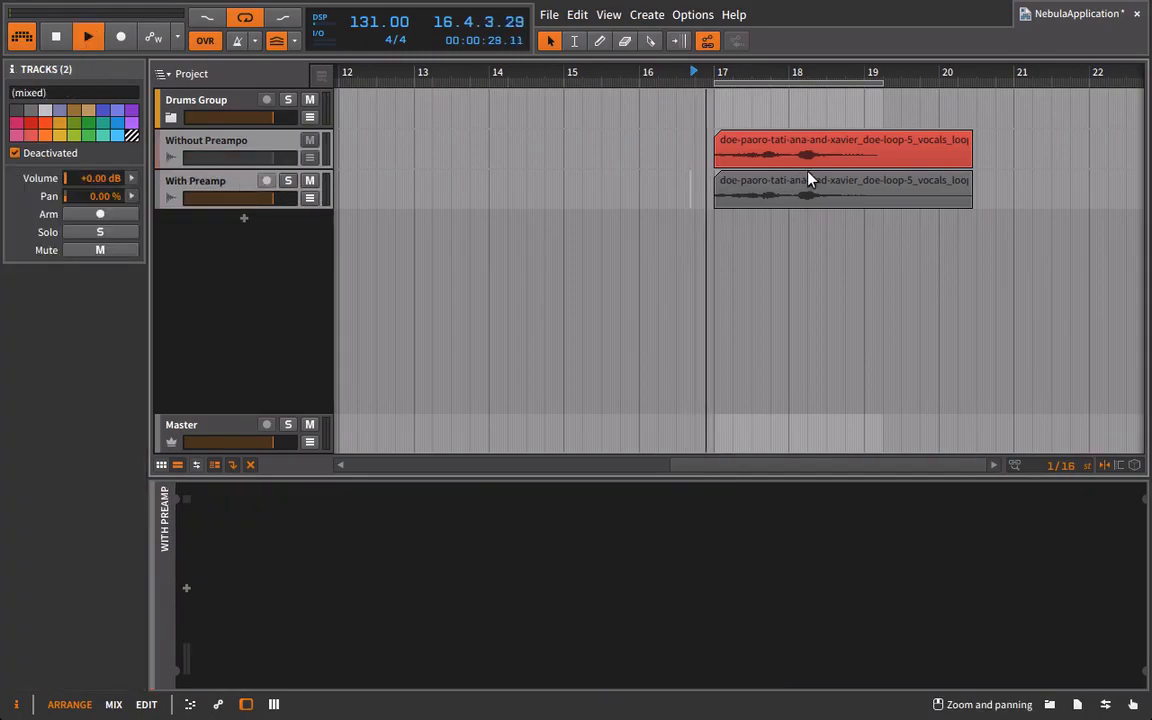
Swap the activation so only Without Preampo is active, with With Preamp deactivated, and play the unprocessed vocal for comparison
click(243, 190)
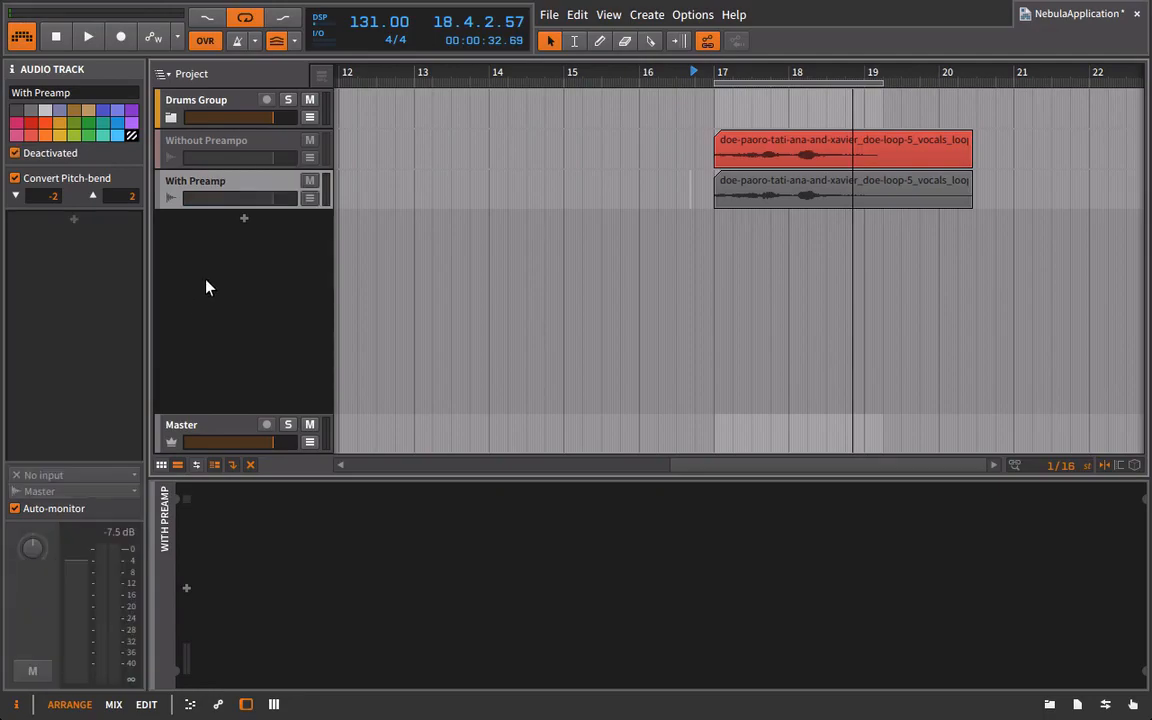
shift+click(216, 146)
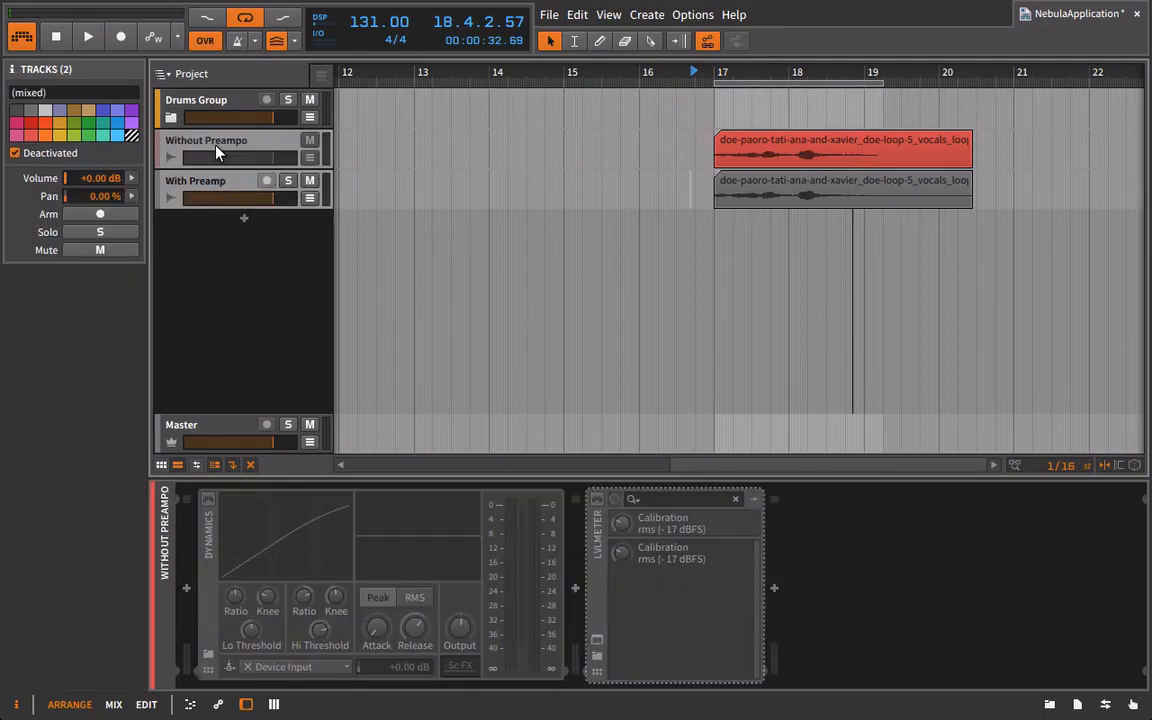
key(alt+a)
key(space)
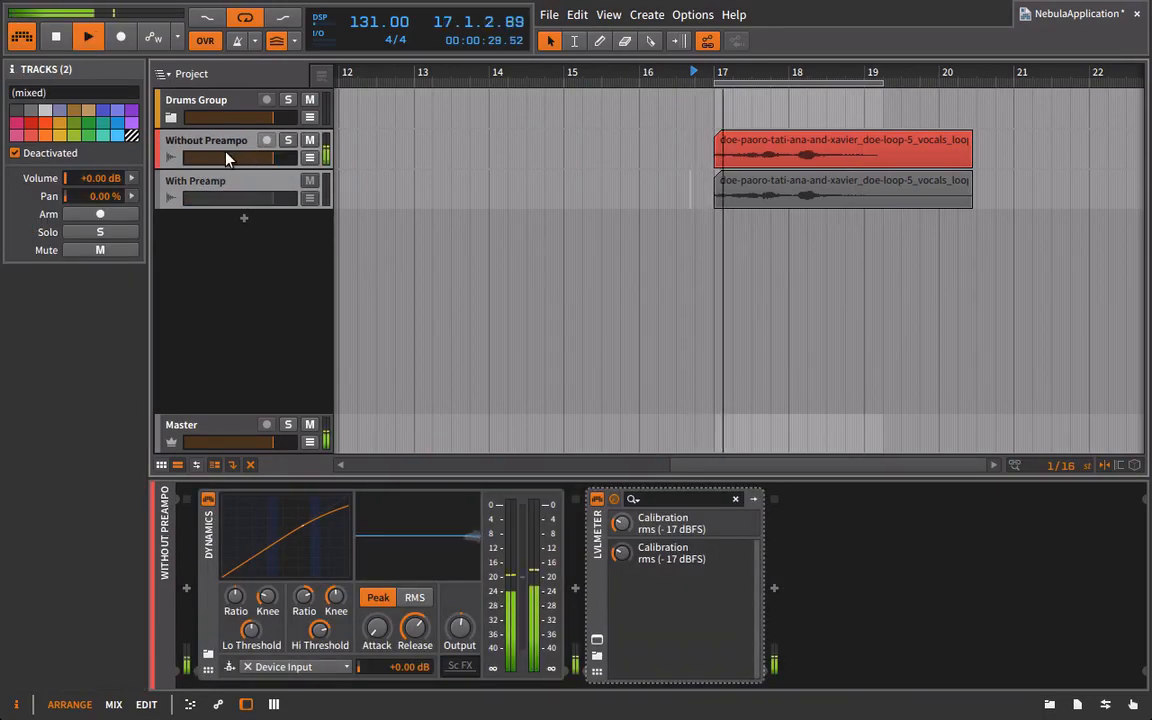
click(216, 148)
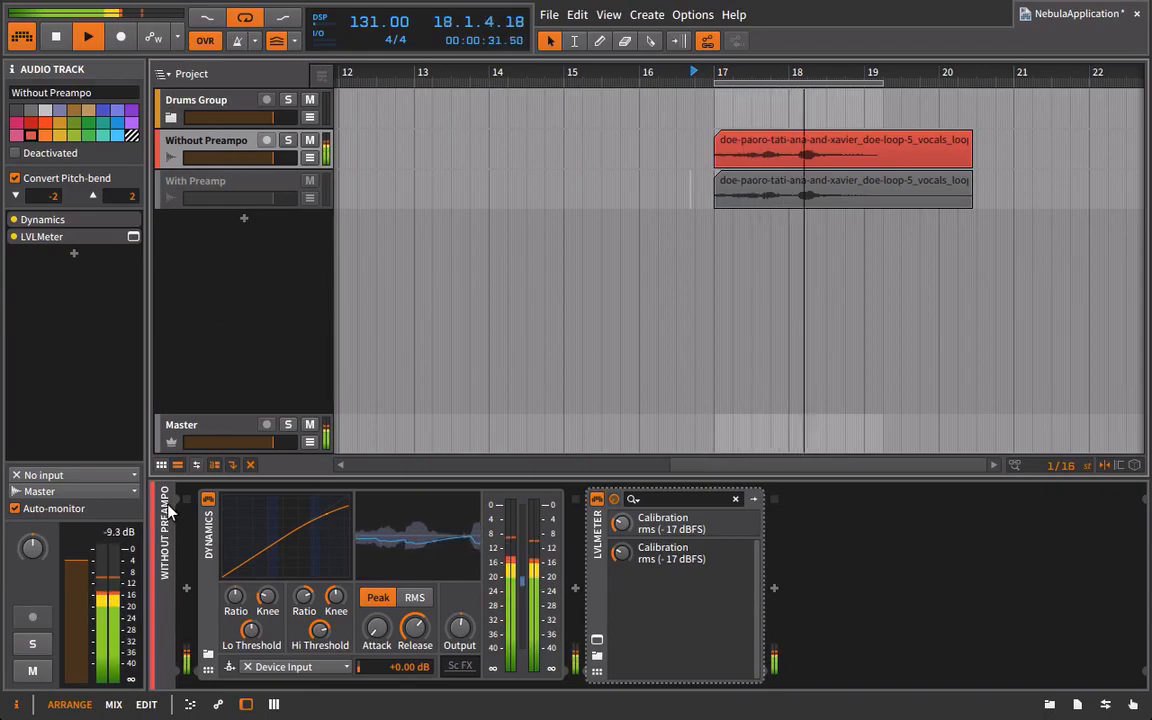
key(space)
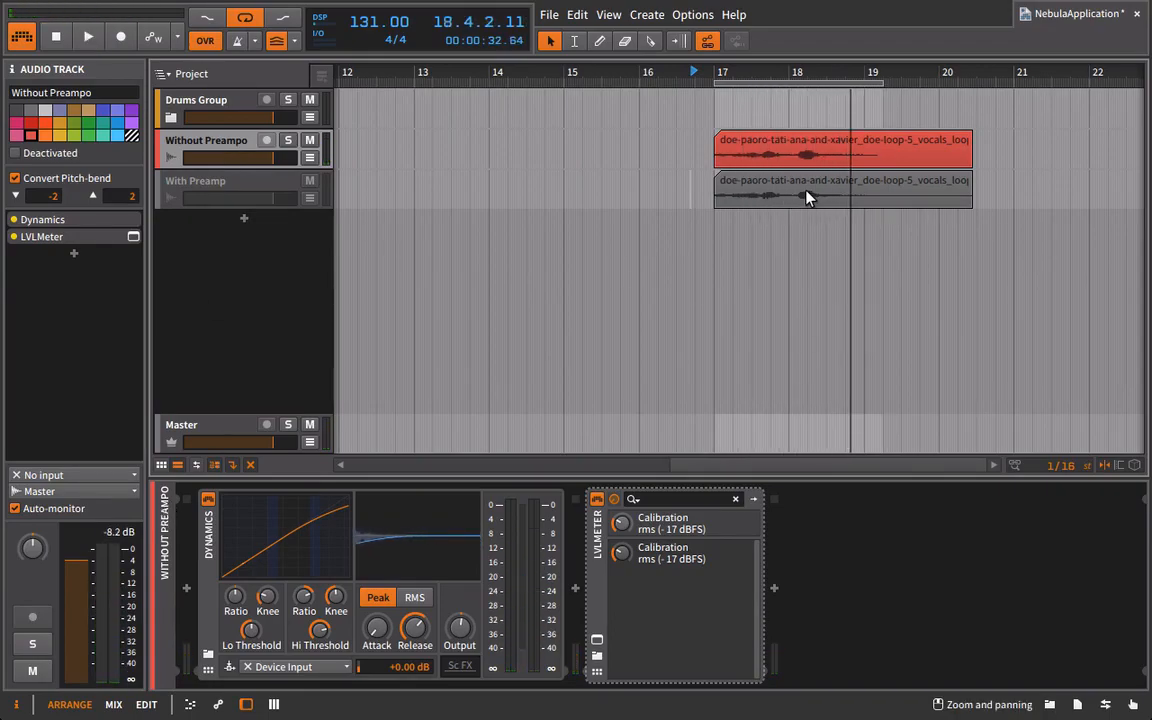
Set the gain of the bounced clip on the With Preamp track to -1.00 dB
click(805, 195)
click(52, 627)
click(204, 188)
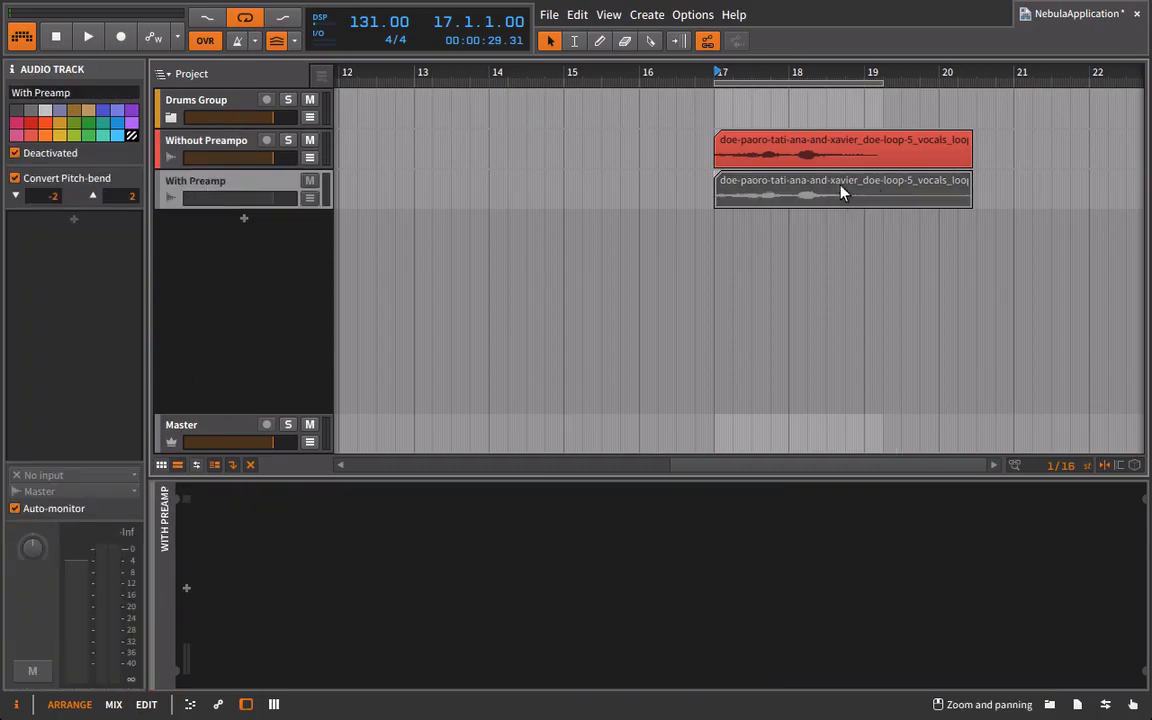
click(789, 188)
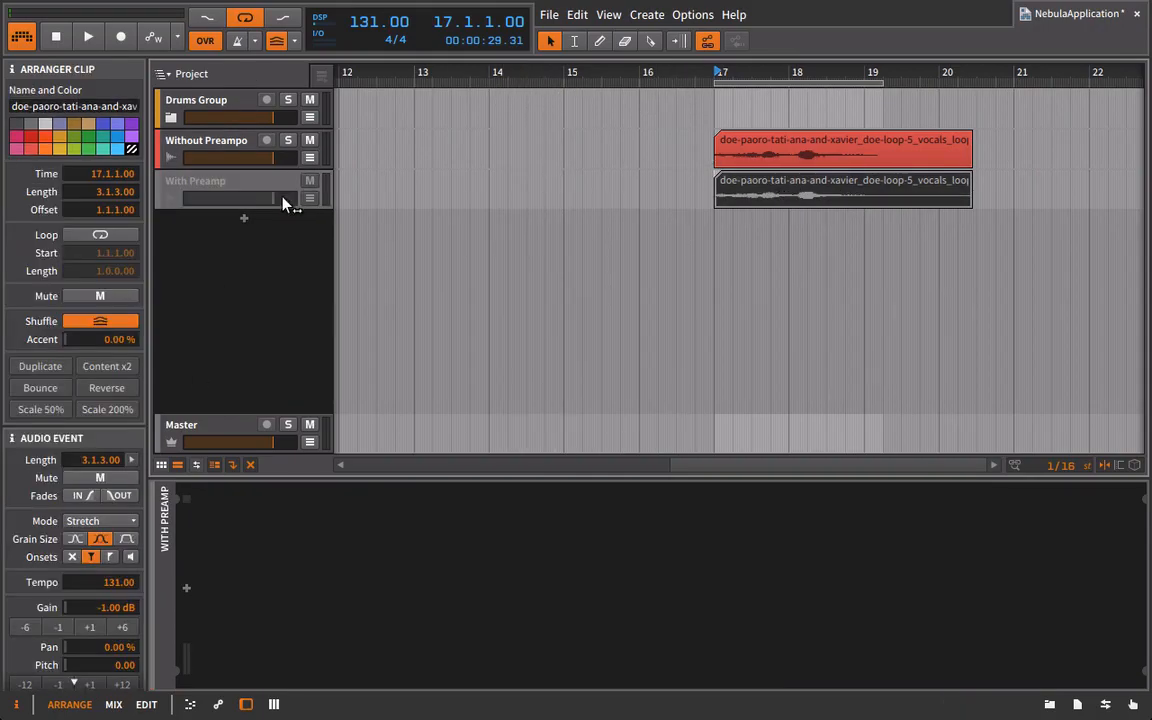
click(222, 150)
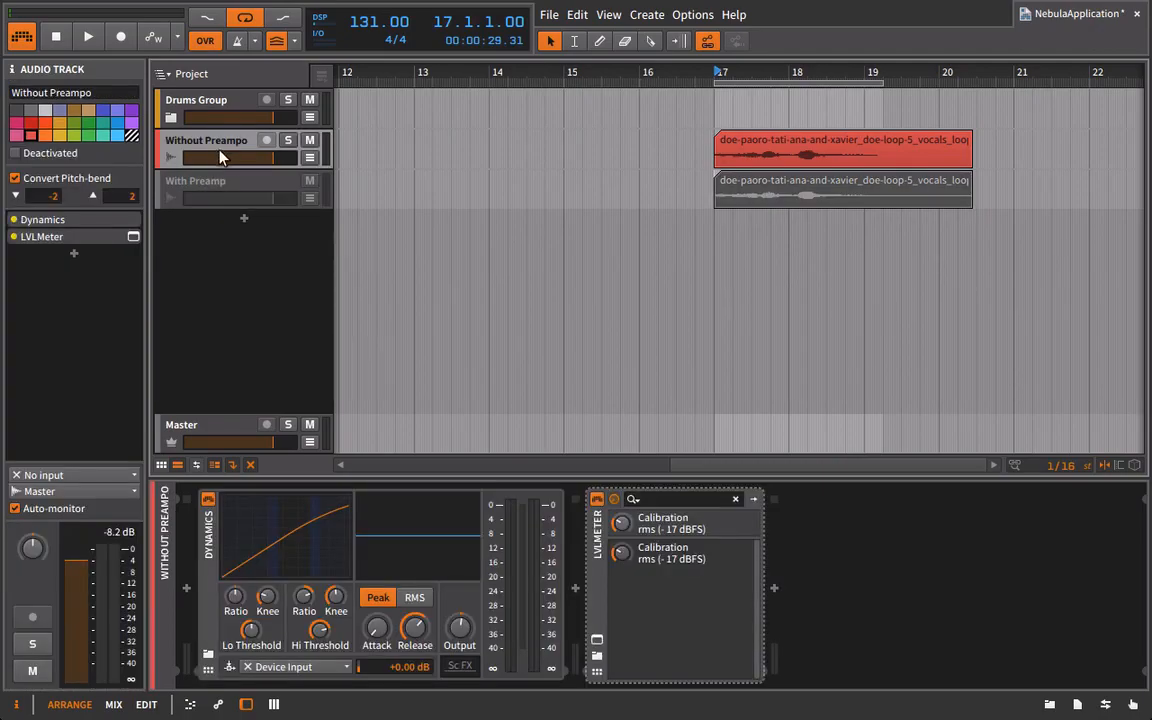
Select both vocal tracks and swap their activation during playback to compare the level-matched vocal without and with the preamp
ctrl+click(216, 186)
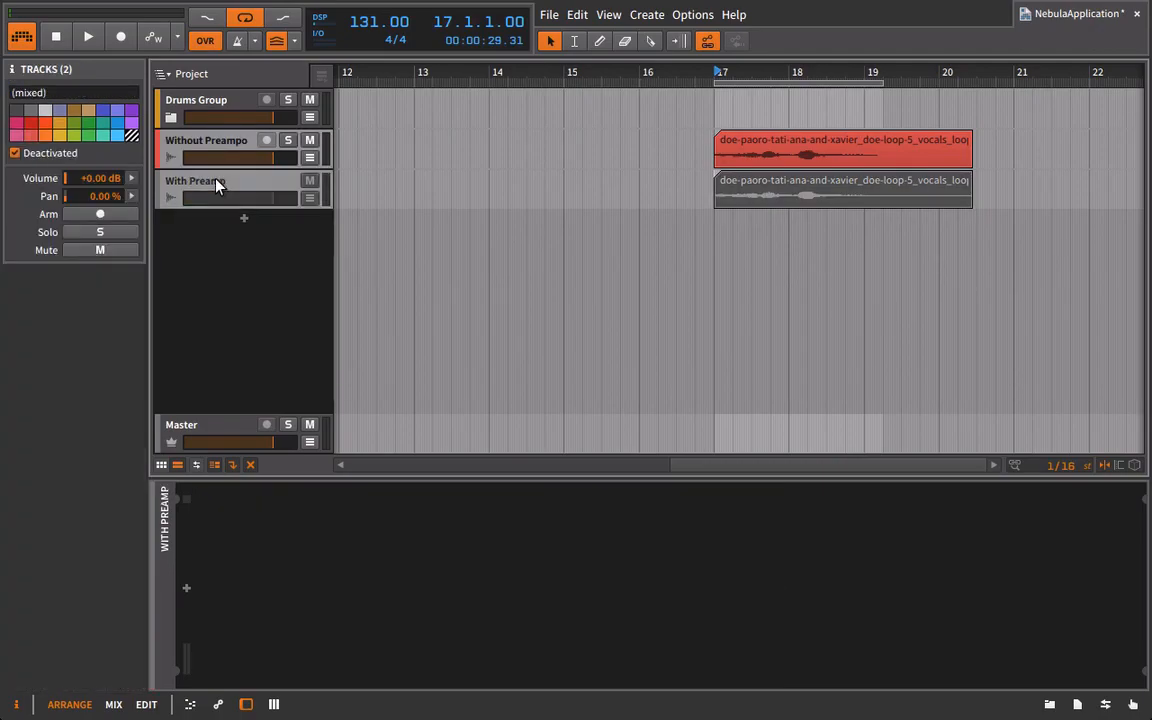
key(space)
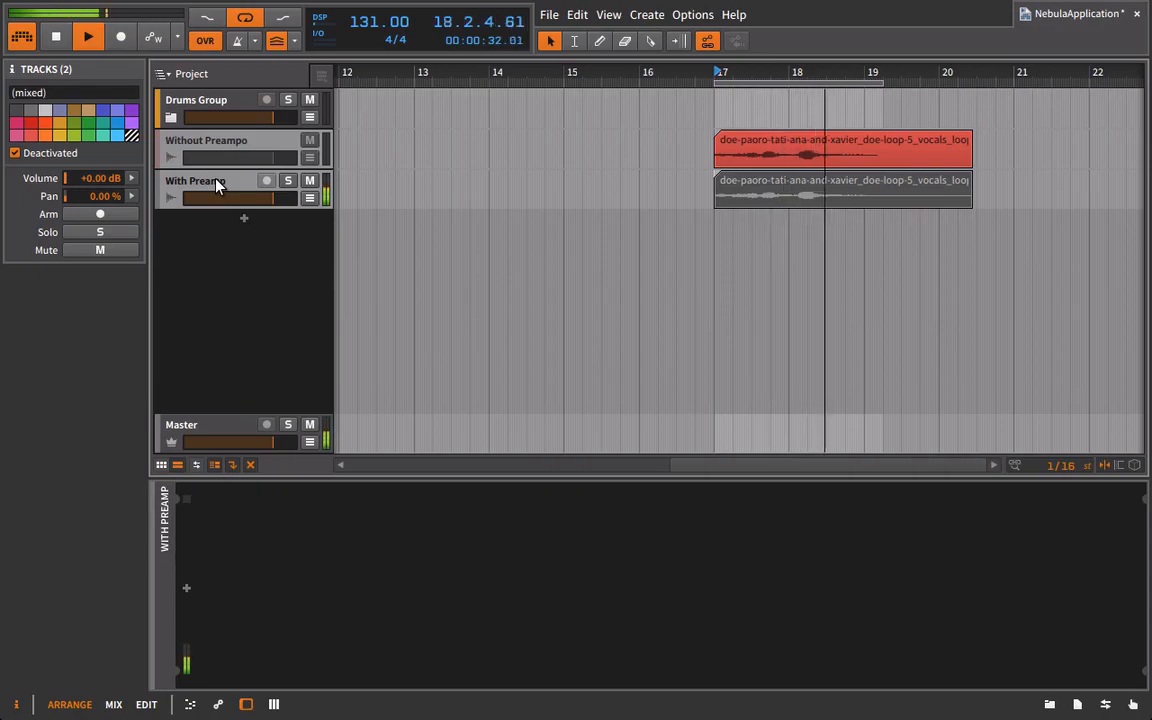
key(alt+a)
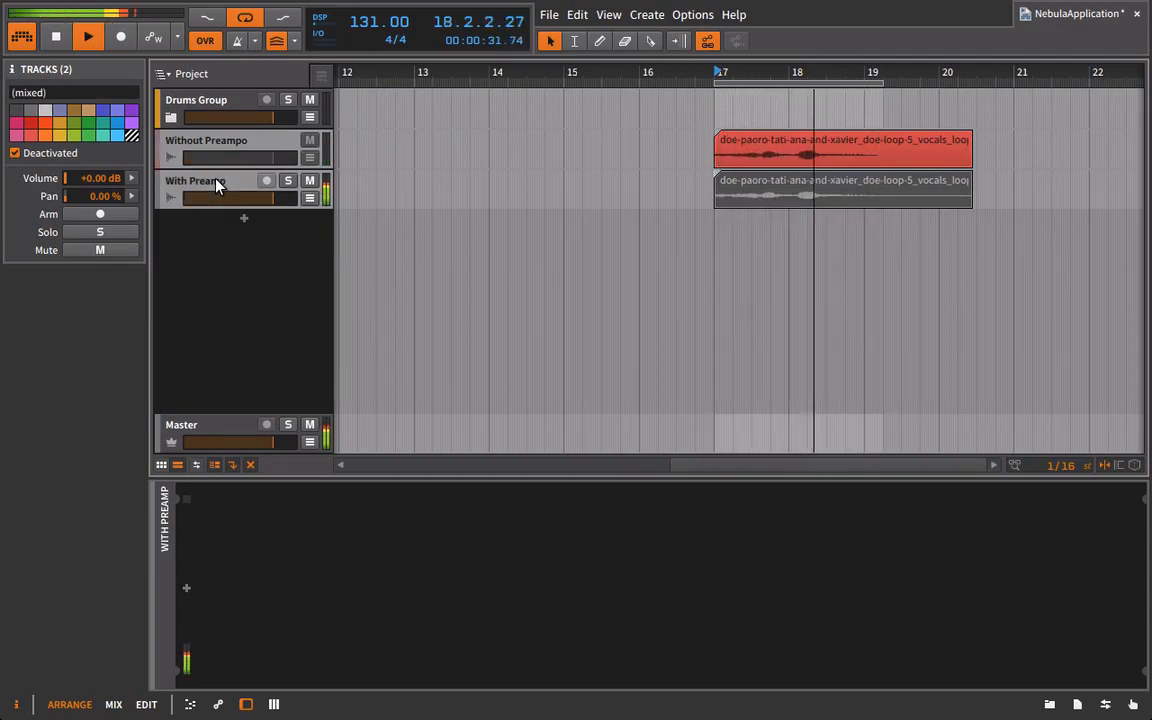
key(space)
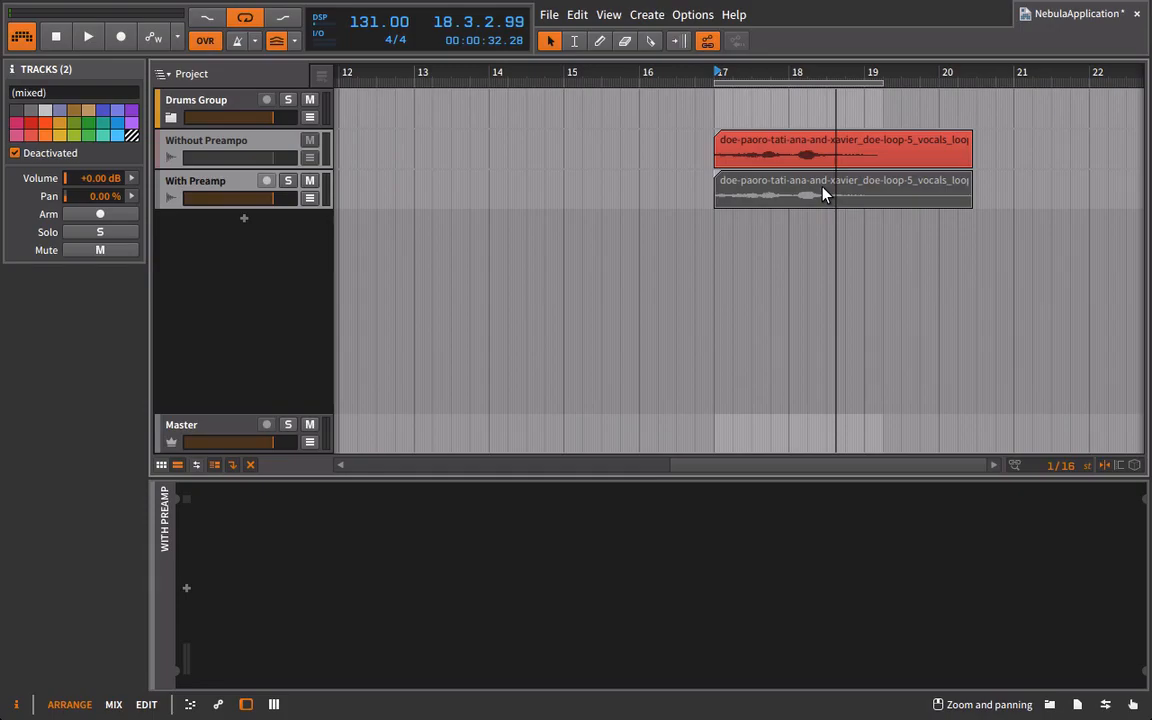
Replay the loop and switch activation between With Preamp and Without Preampo once more, ending on With Preamp, then stop playback
click(238, 150)
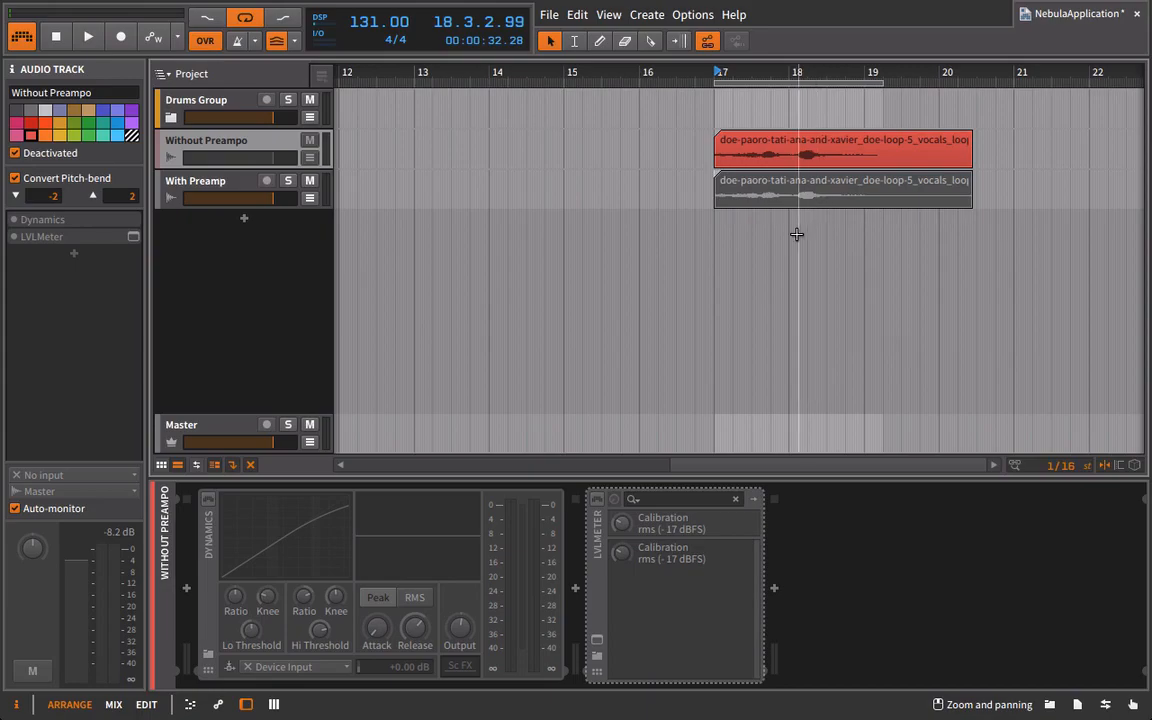
key(space)
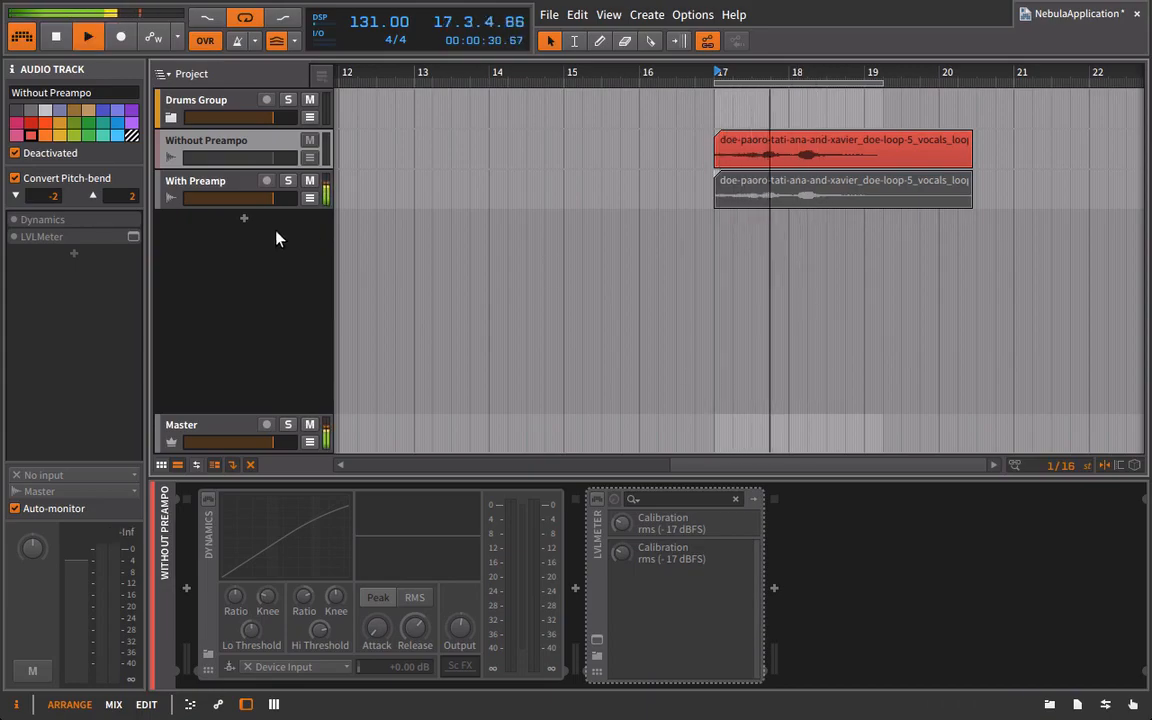
click(213, 180)
key(alt+a)
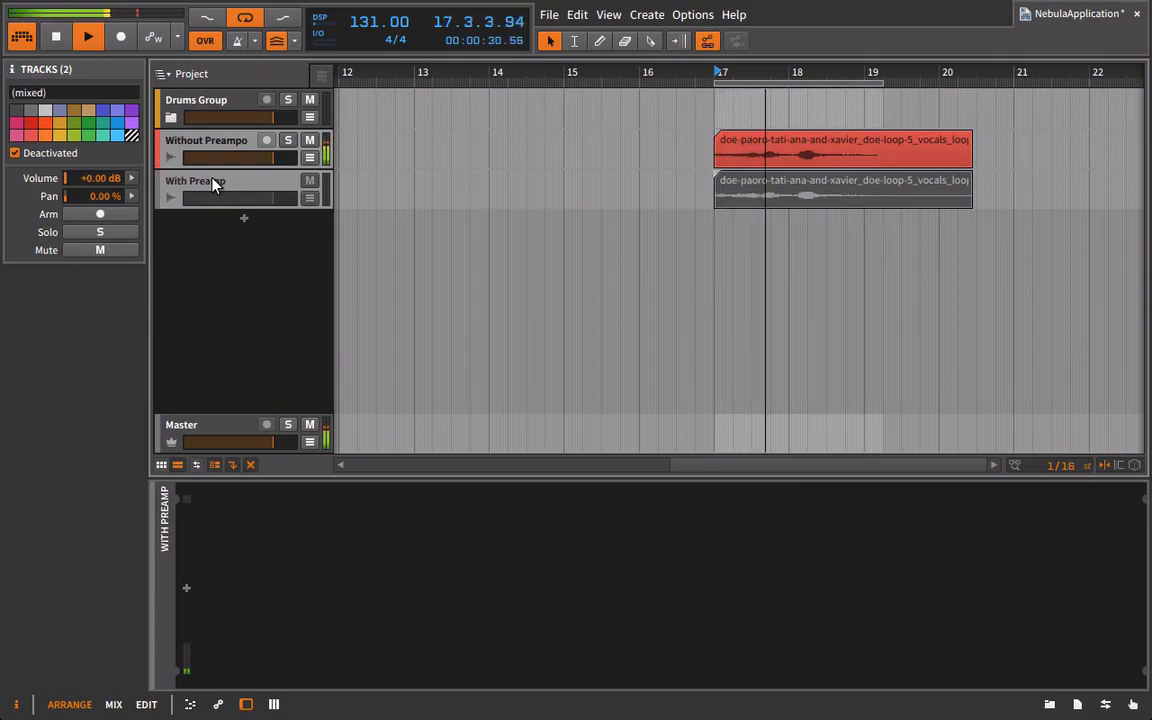
key(alt+a)
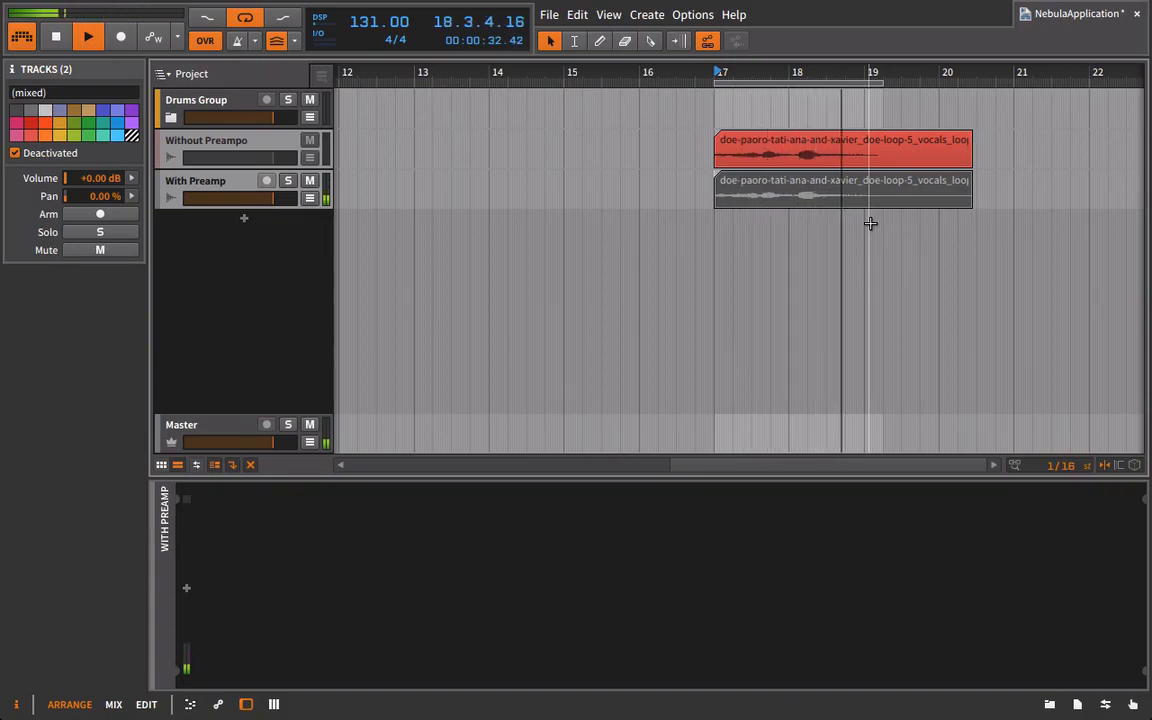
key(space)
Delete the Without Preampo track and add the LVLMeter64 analysis plugin to the With Preamp track
click(185, 152)
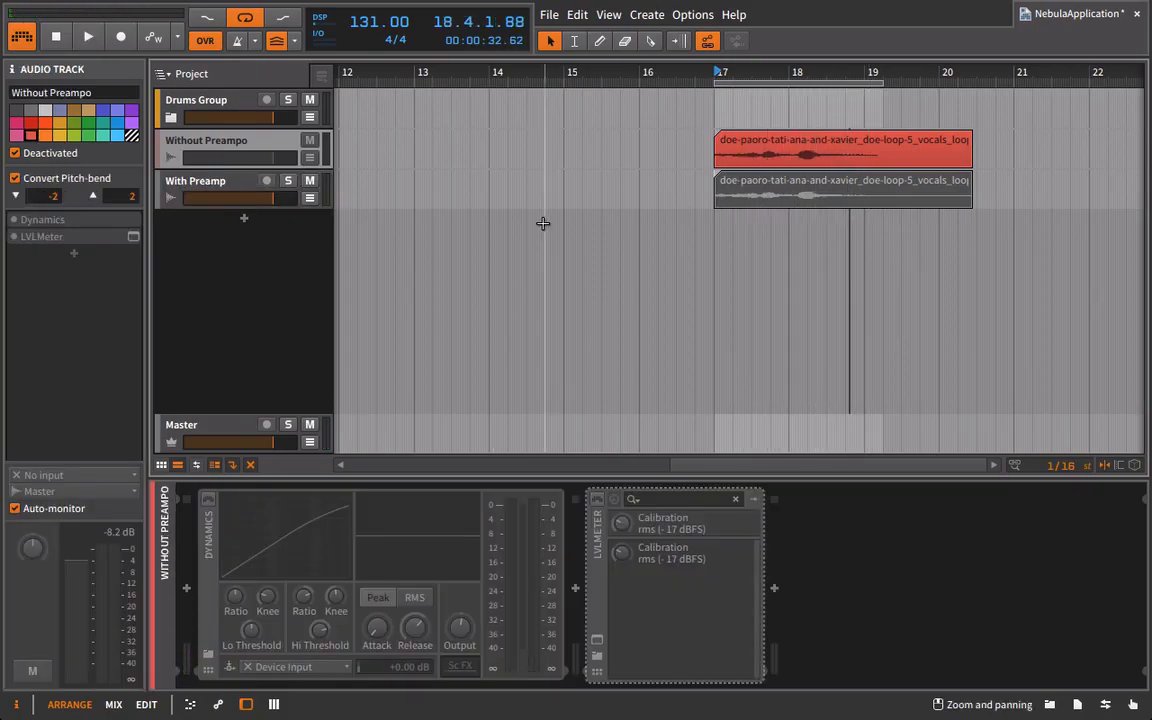
key(Delete)
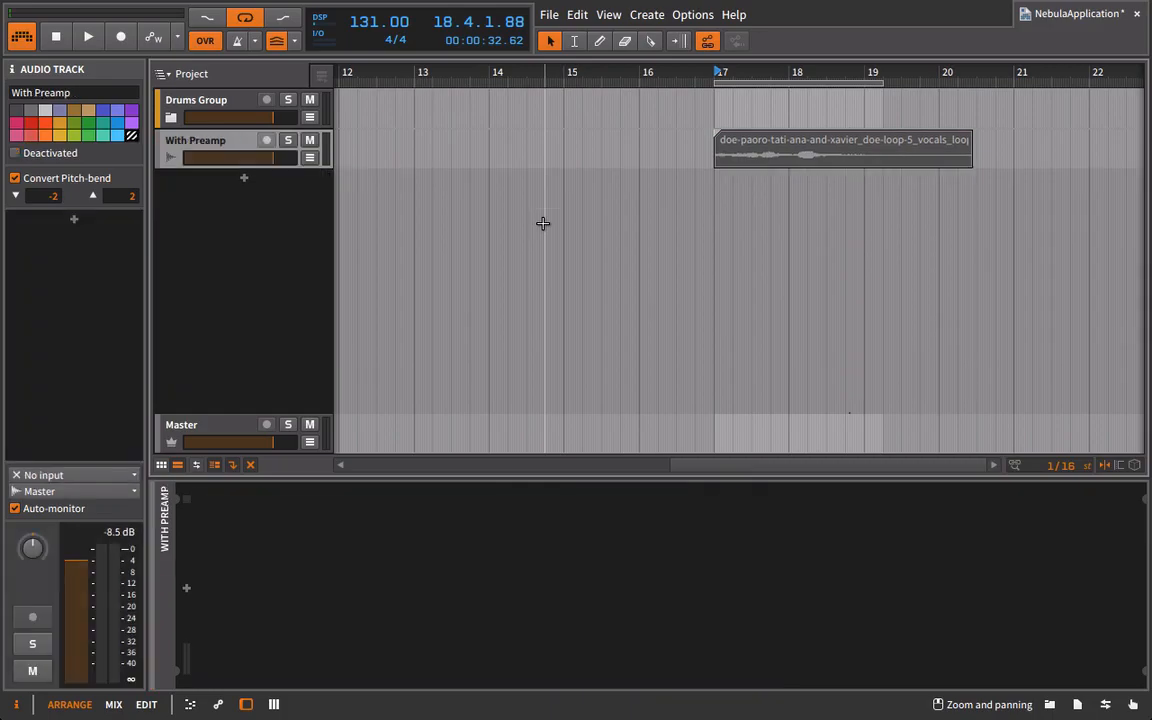
click(1049, 705)
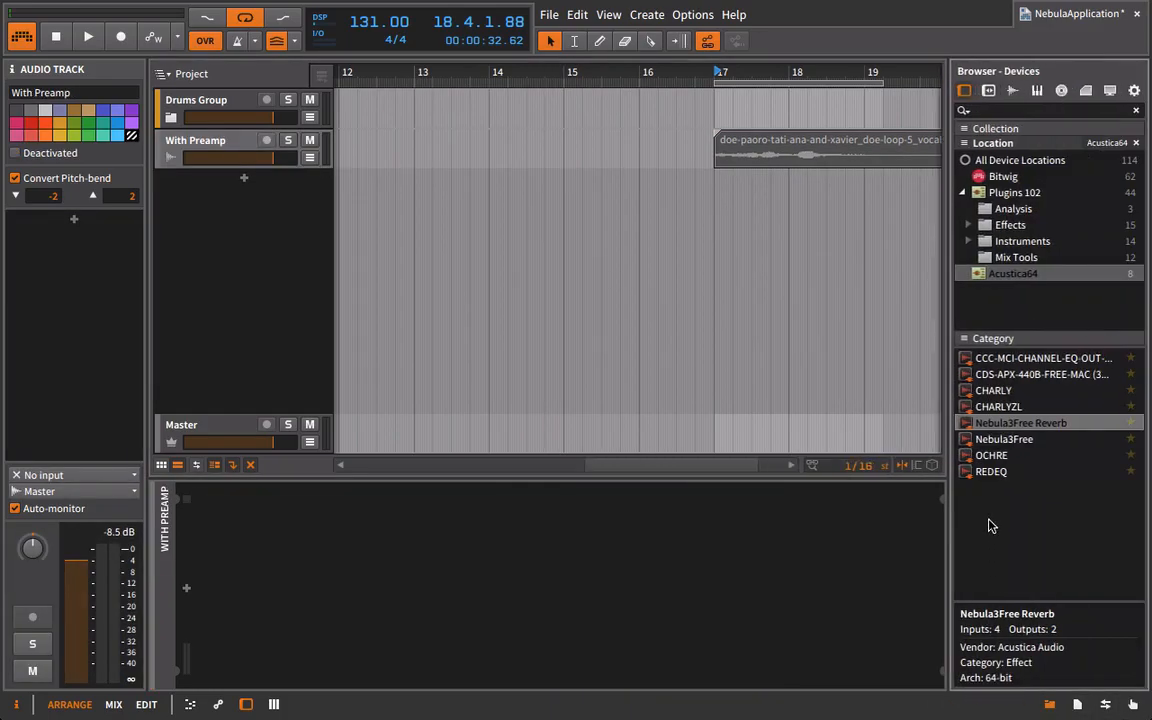
click(1006, 209)
double_click(985, 360)
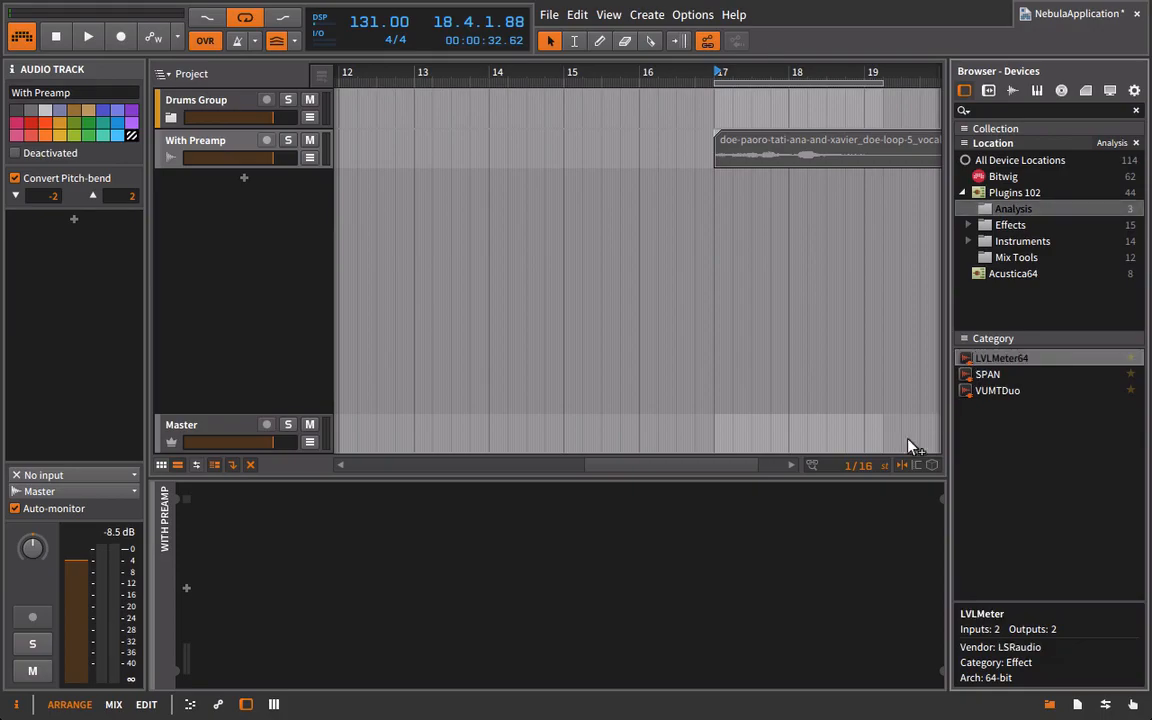
Play the vocal to check its level on the LVLMeter, then stop and close the meter window
key(space)
click(362, 405)
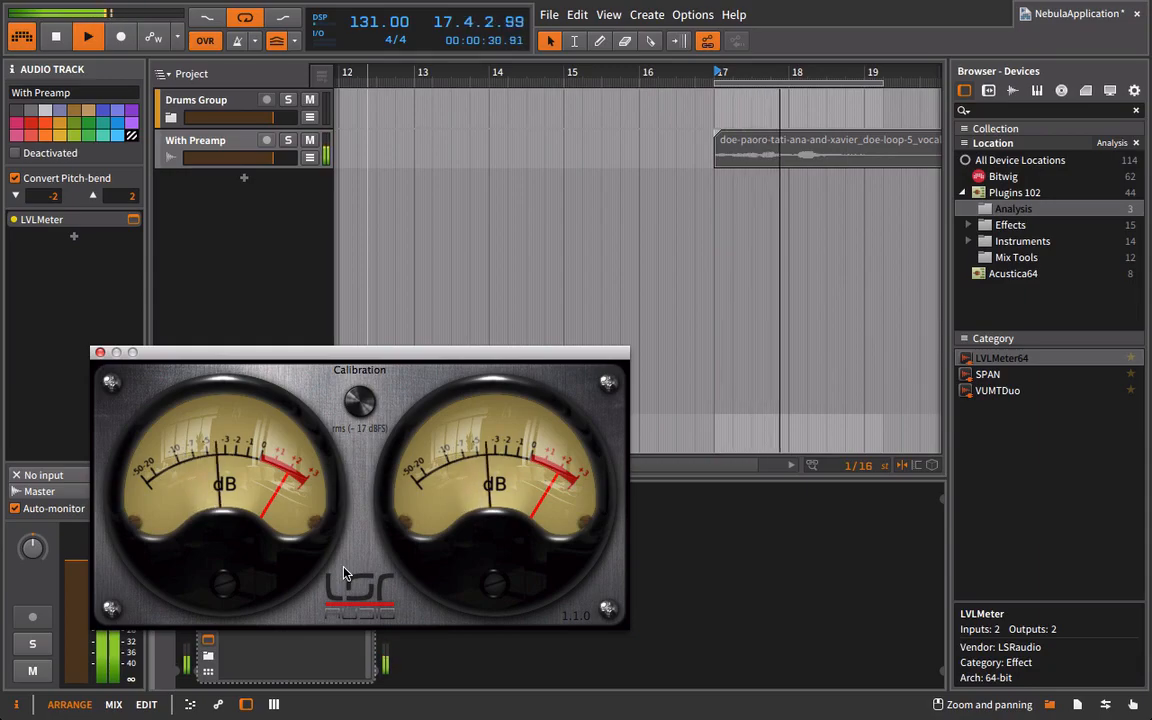
key(space)
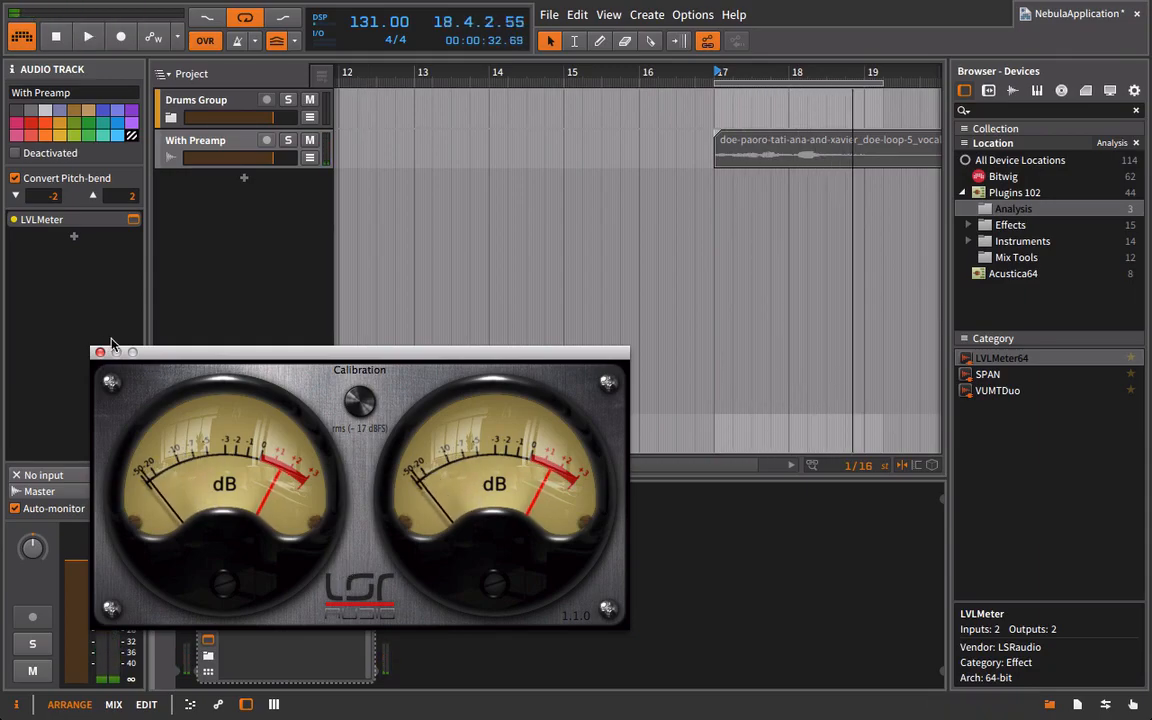
click(100, 352)
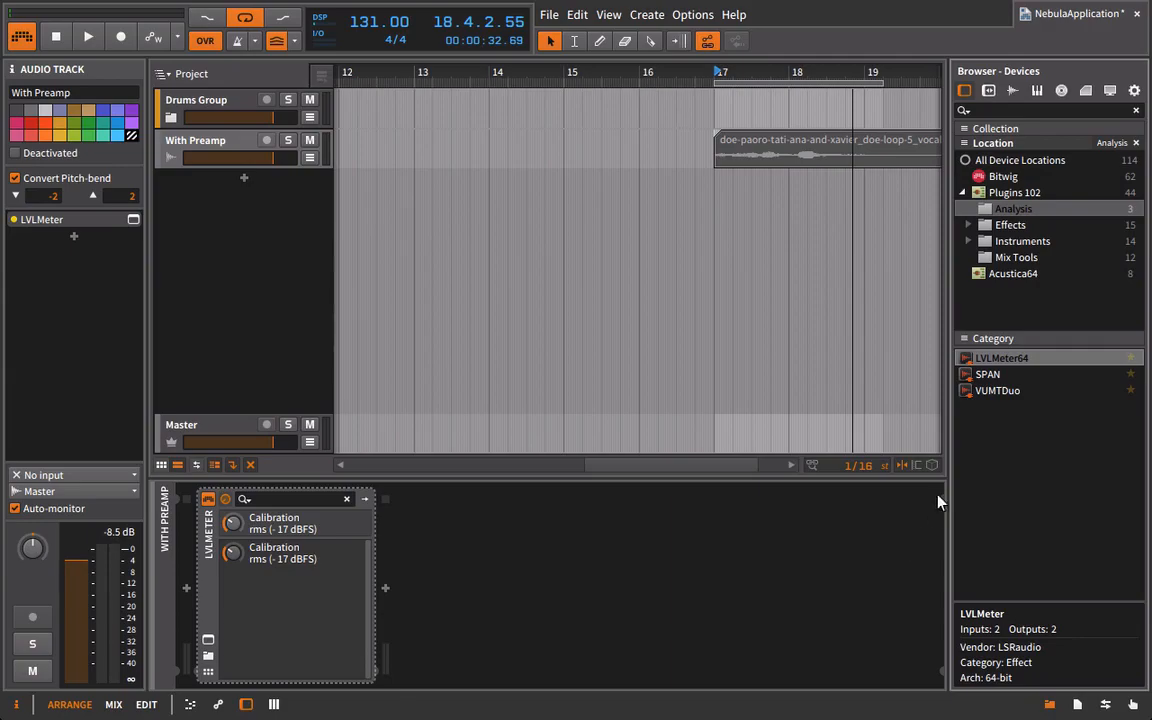
Add Nebula3Free Reverb after the LVLMeter and load the equalizer preset 207 - Hi Mast Bell EQ
click(995, 275)
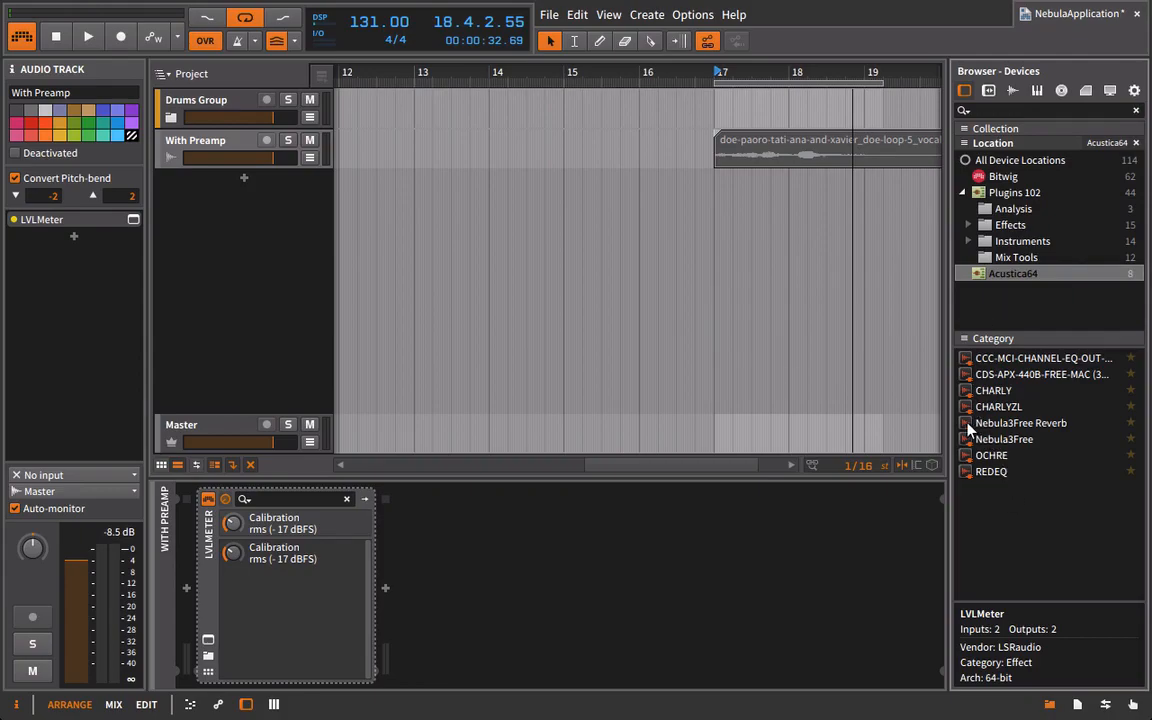
drag(967, 423, 706, 519)
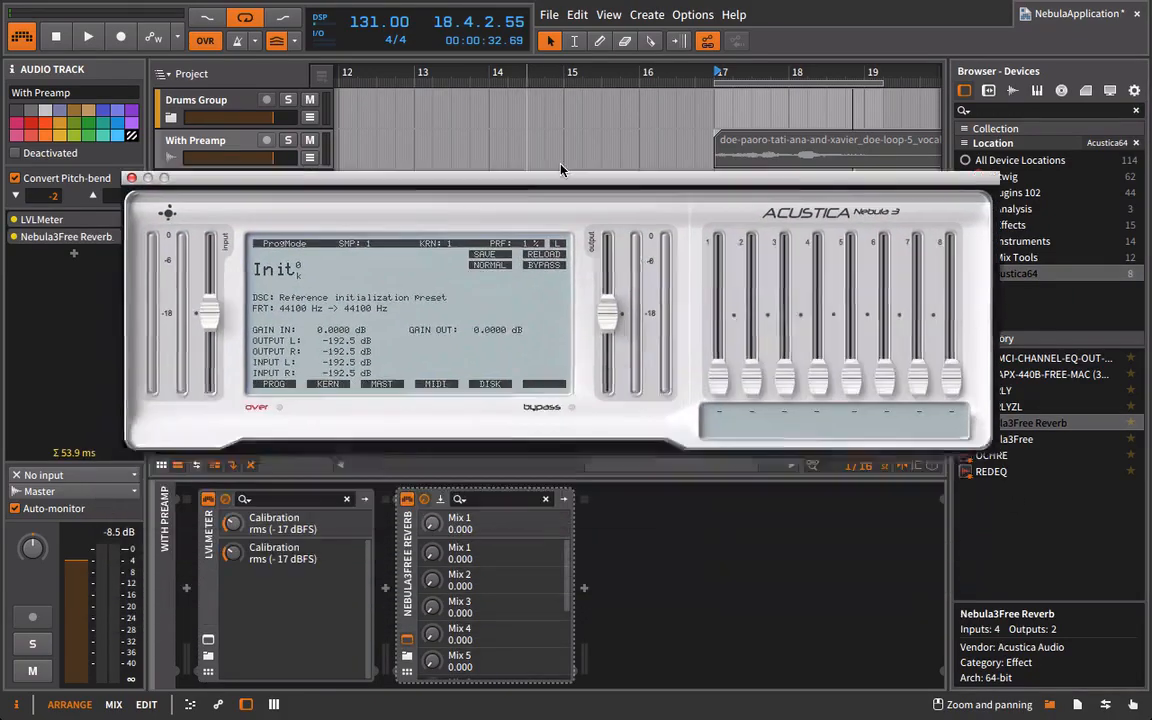
click(266, 214)
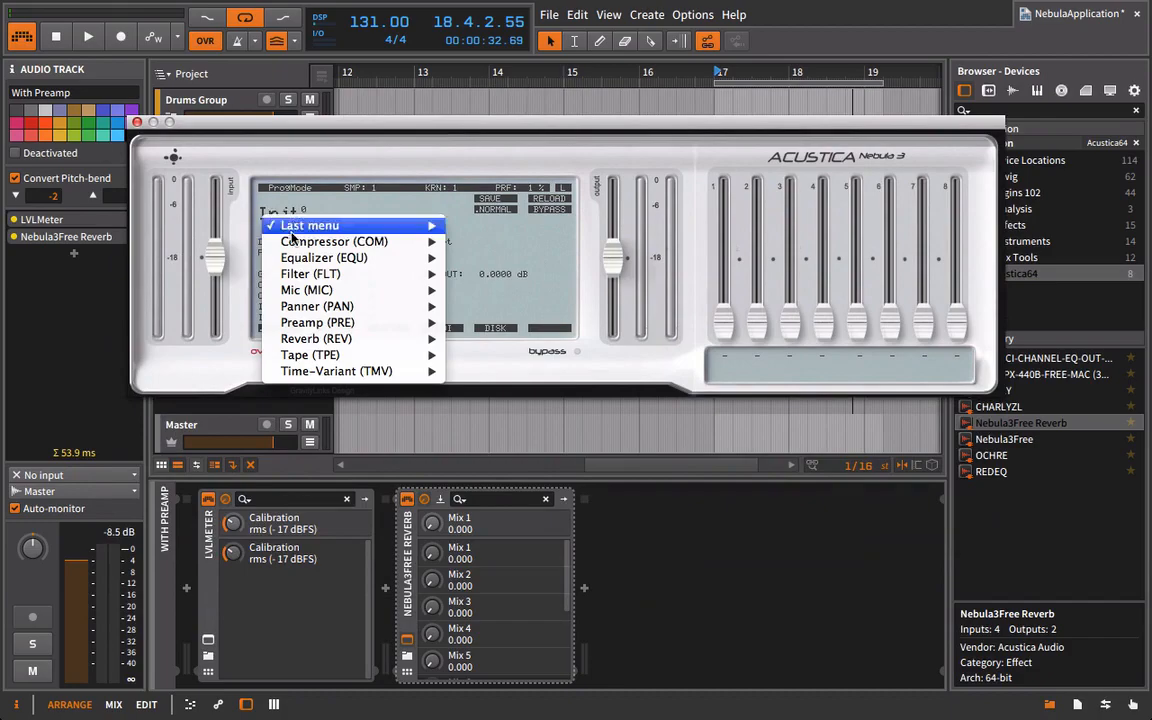
mouse_move(303, 259)
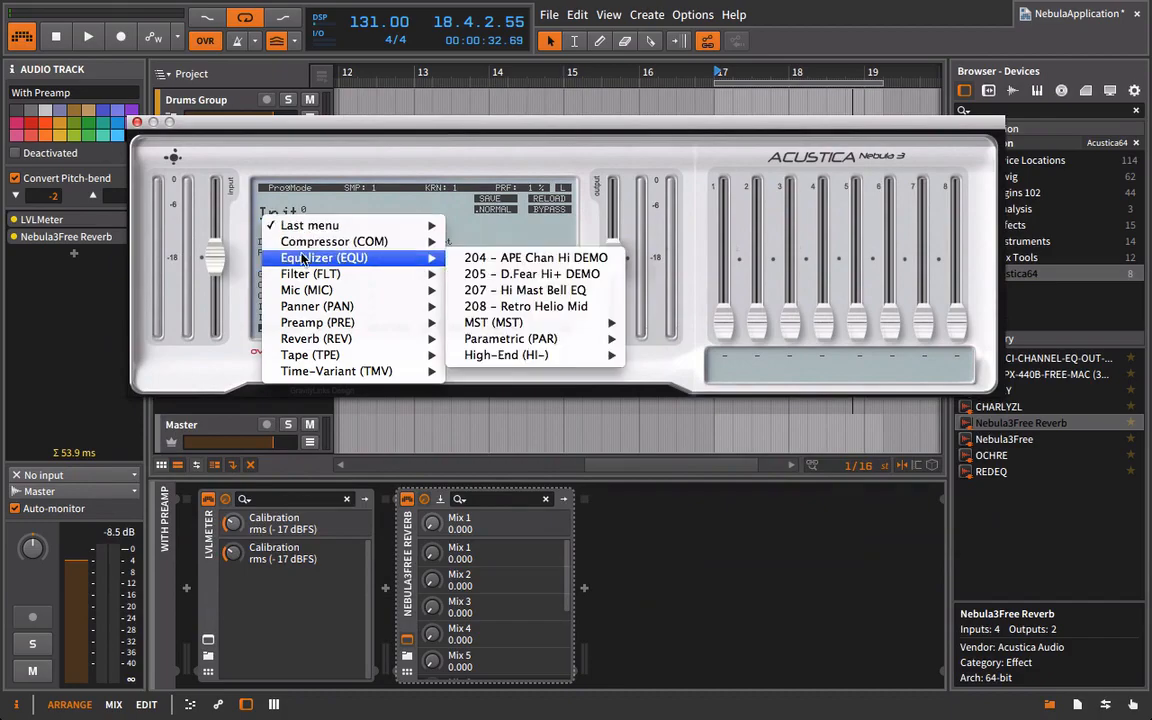
click(567, 297)
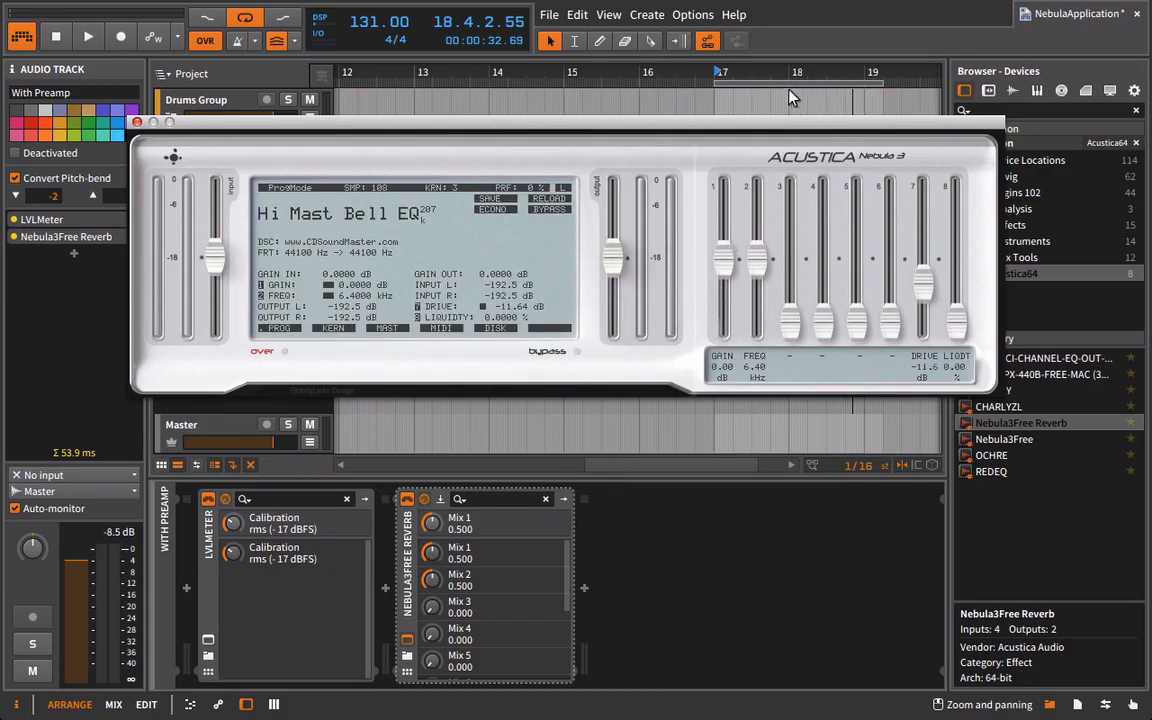
Start playback and toggle the Nebula3Free Reverb device off and on to hear the loaded preset's effect
key(space)
drag(690, 122, 891, 86)
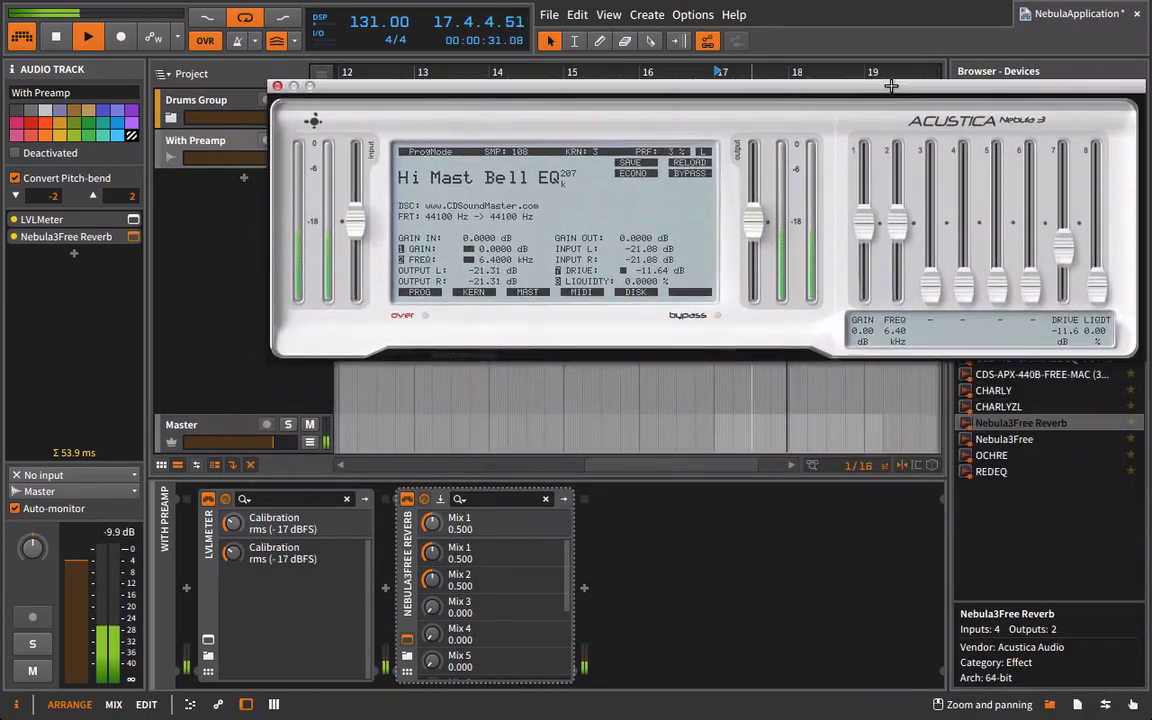
click(408, 499)
click(408, 499)
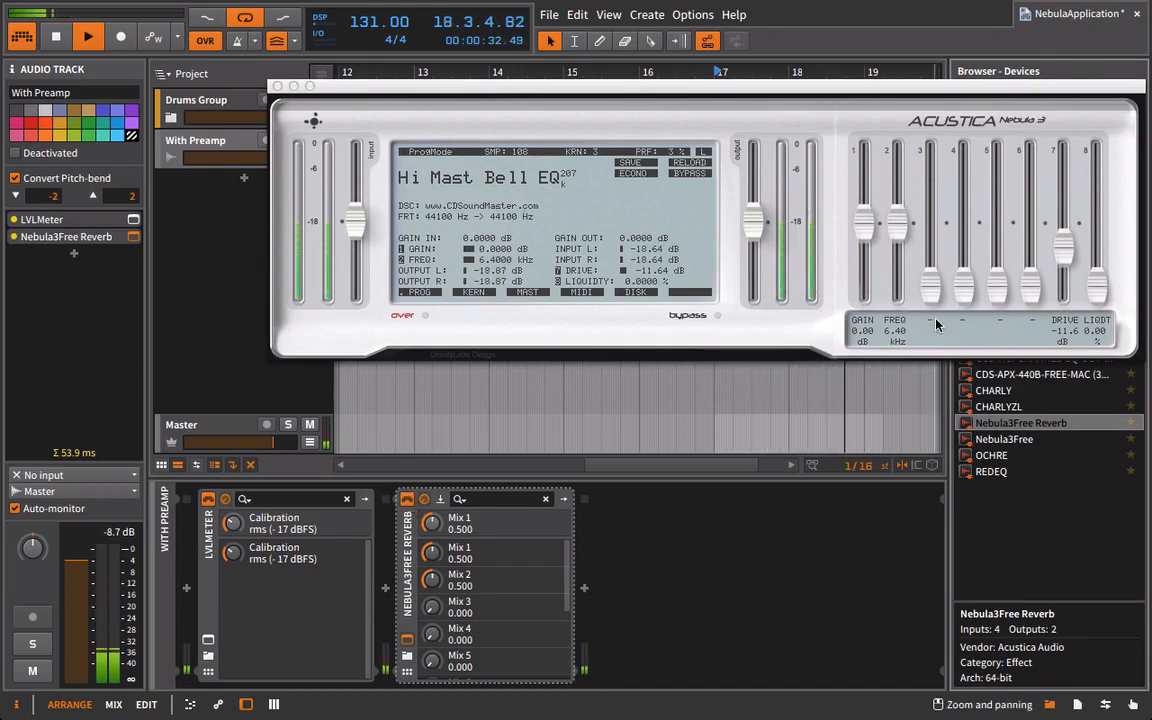
Adjust the Hi Mast Bell EQ during playback to a gain of 1.91 dB and a frequency of 6.82 kHz
drag(862, 228, 898, 276)
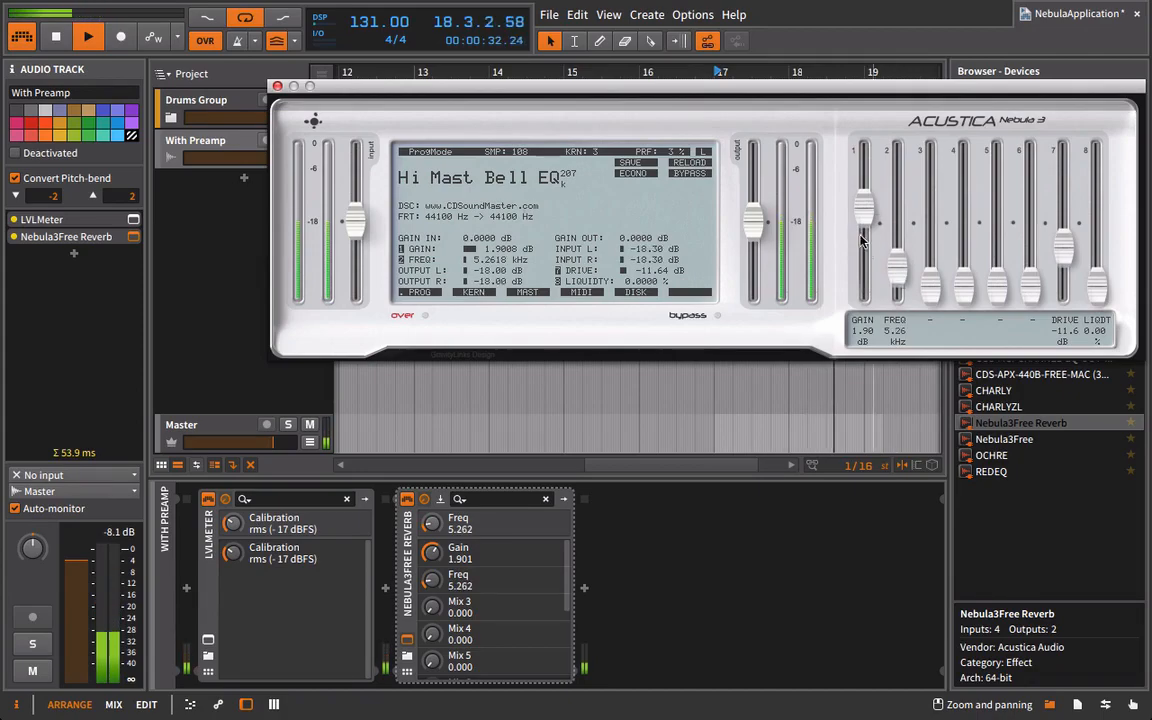
drag(866, 218, 866, 198)
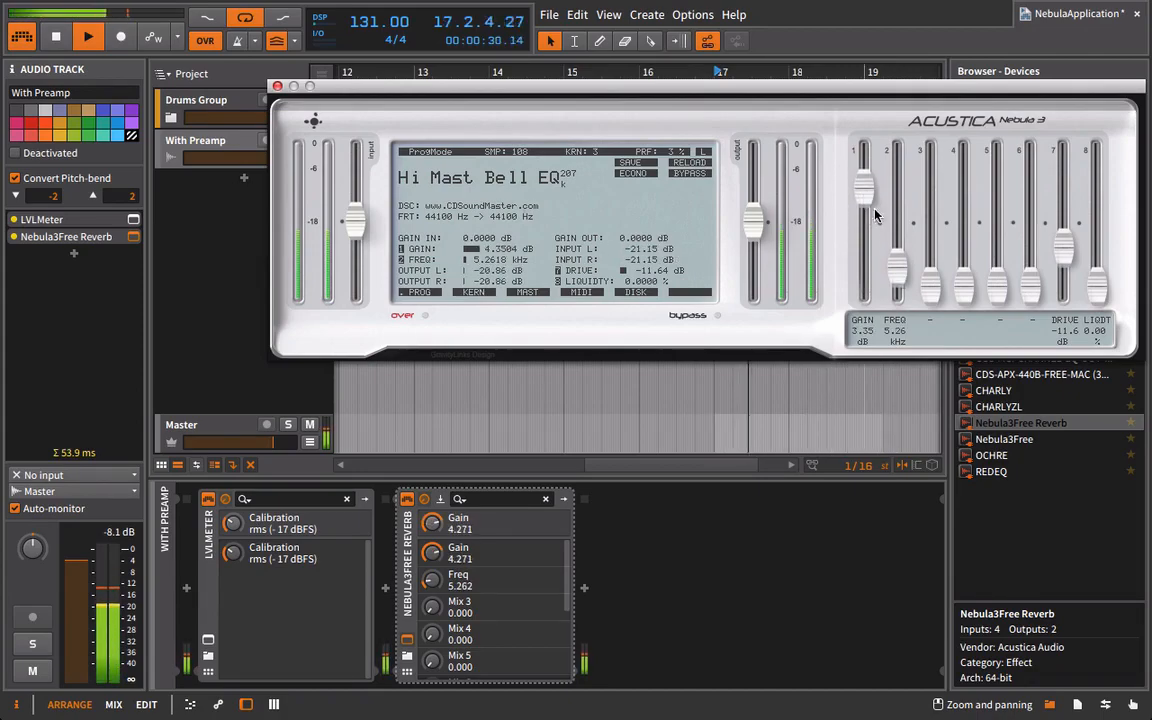
drag(896, 271, 877, 220)
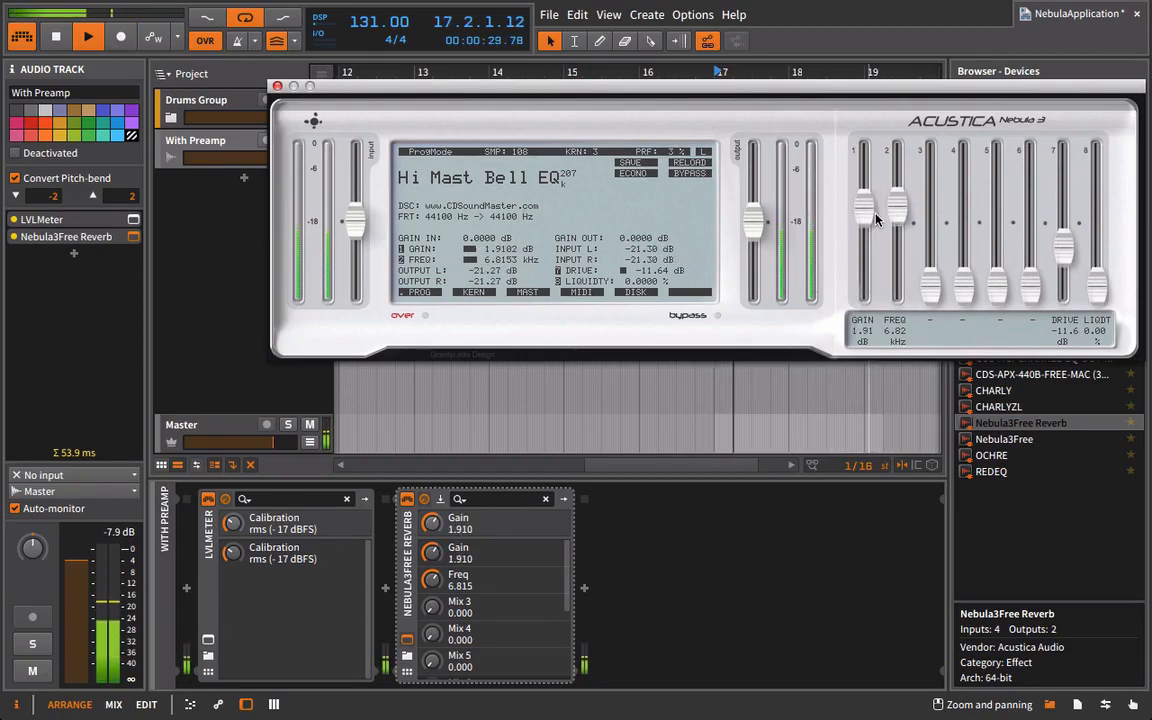
Close the Nebula window and compare the vocal with the EQ bypassed and active, then hide the browser and stop playback
click(277, 86)
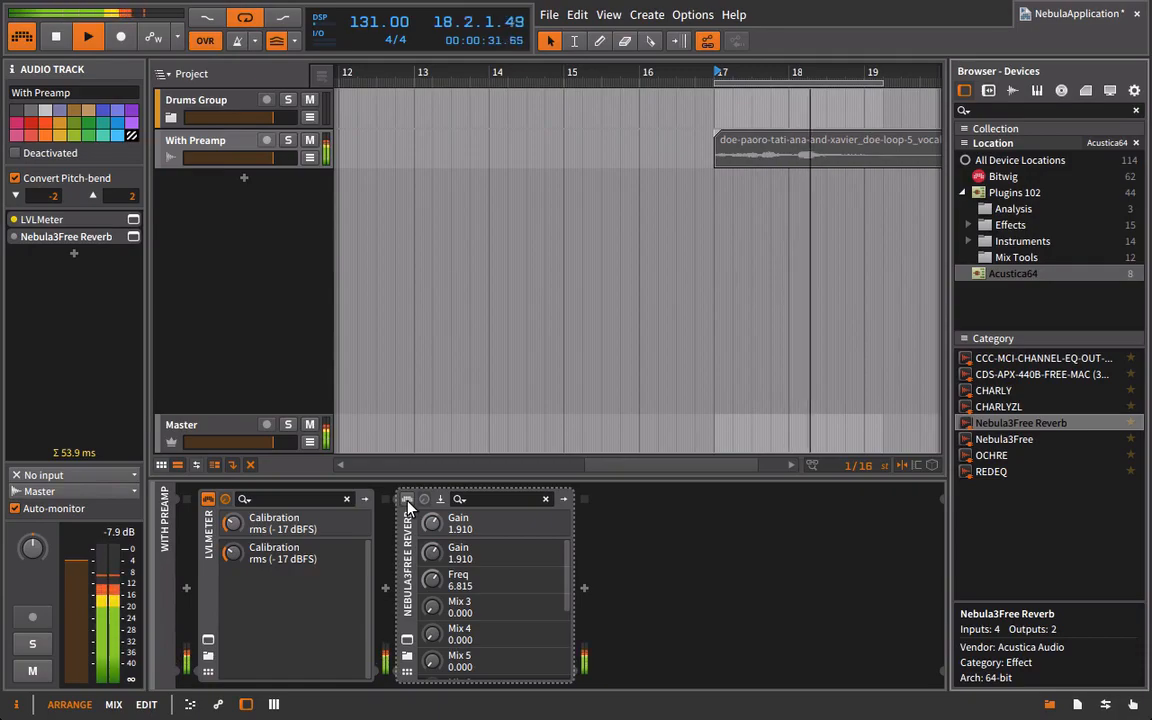
click(407, 500)
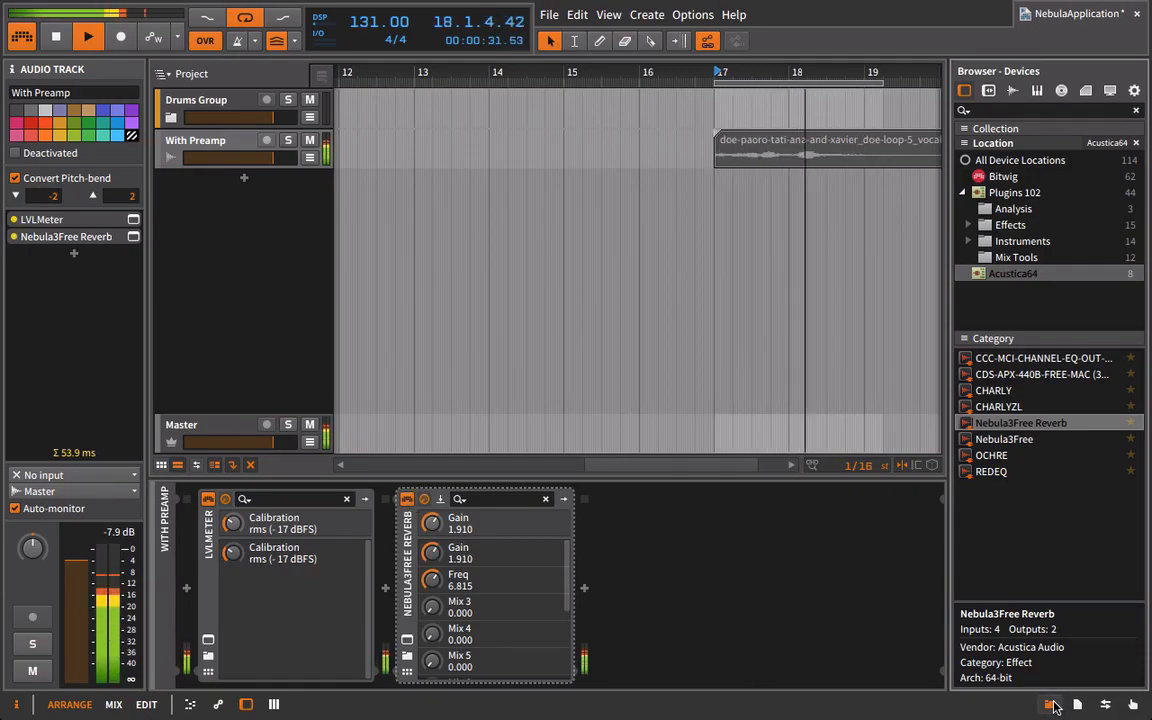
click(1049, 704)
key(space)
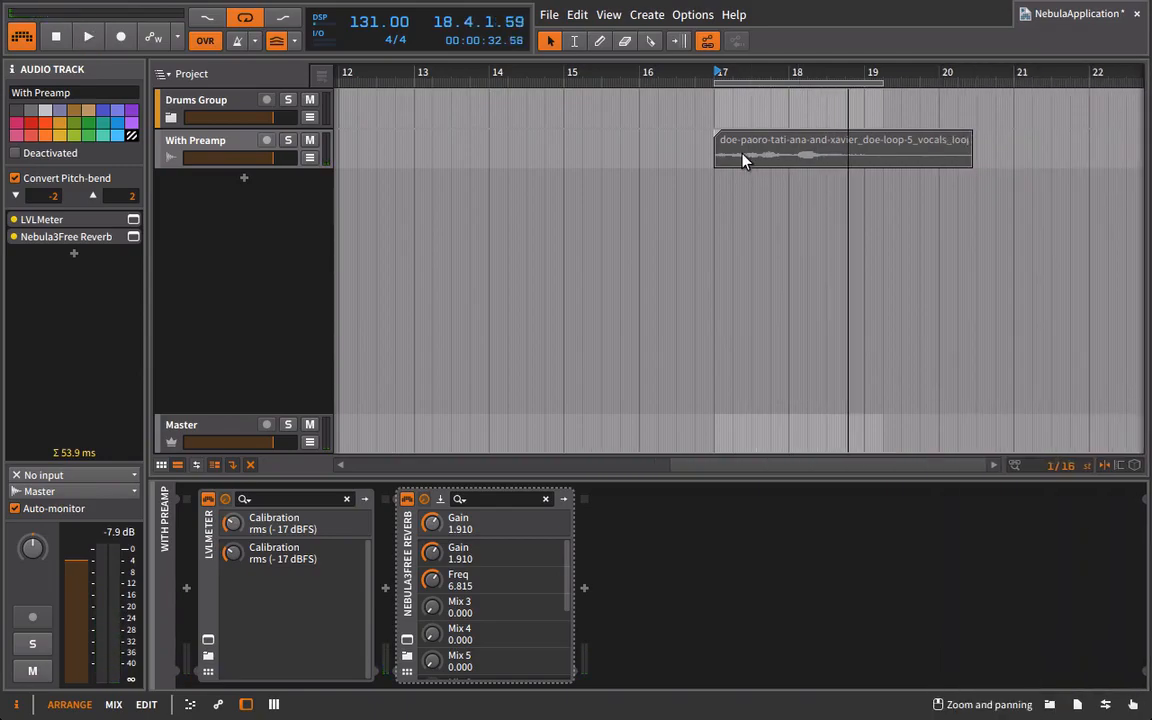
Show the Nebula and LVLMeter windows and play the vocal to check the level going into the EQ
click(407, 640)
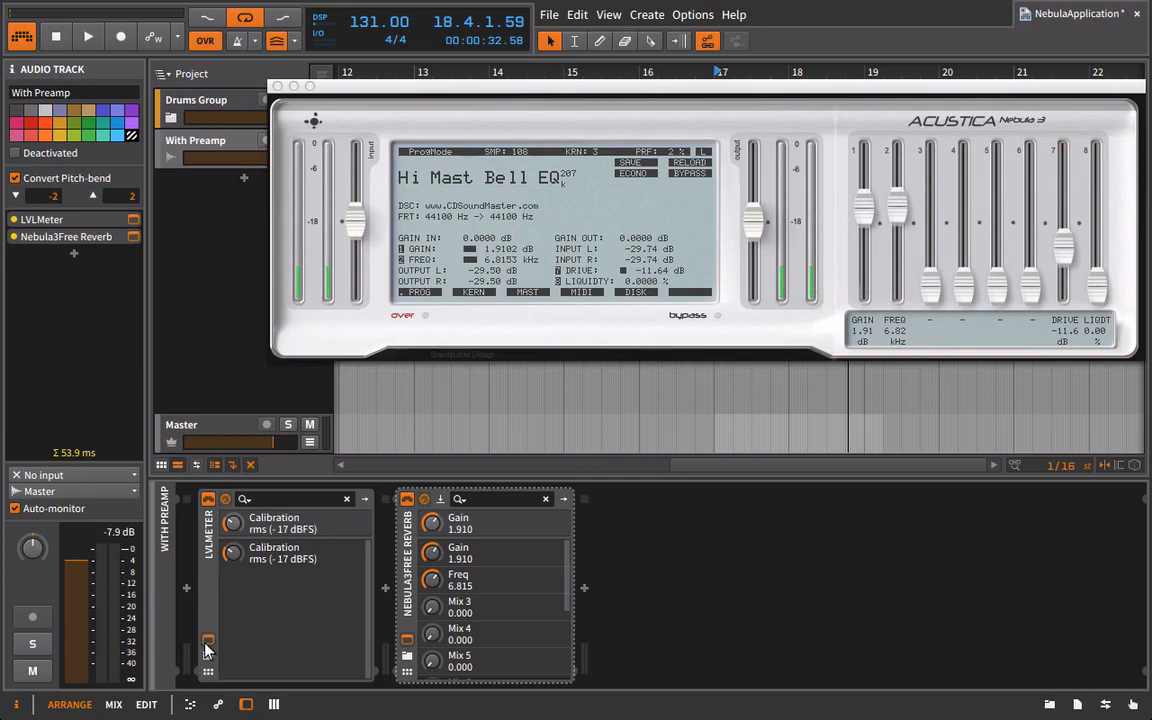
click(208, 641)
key(space)
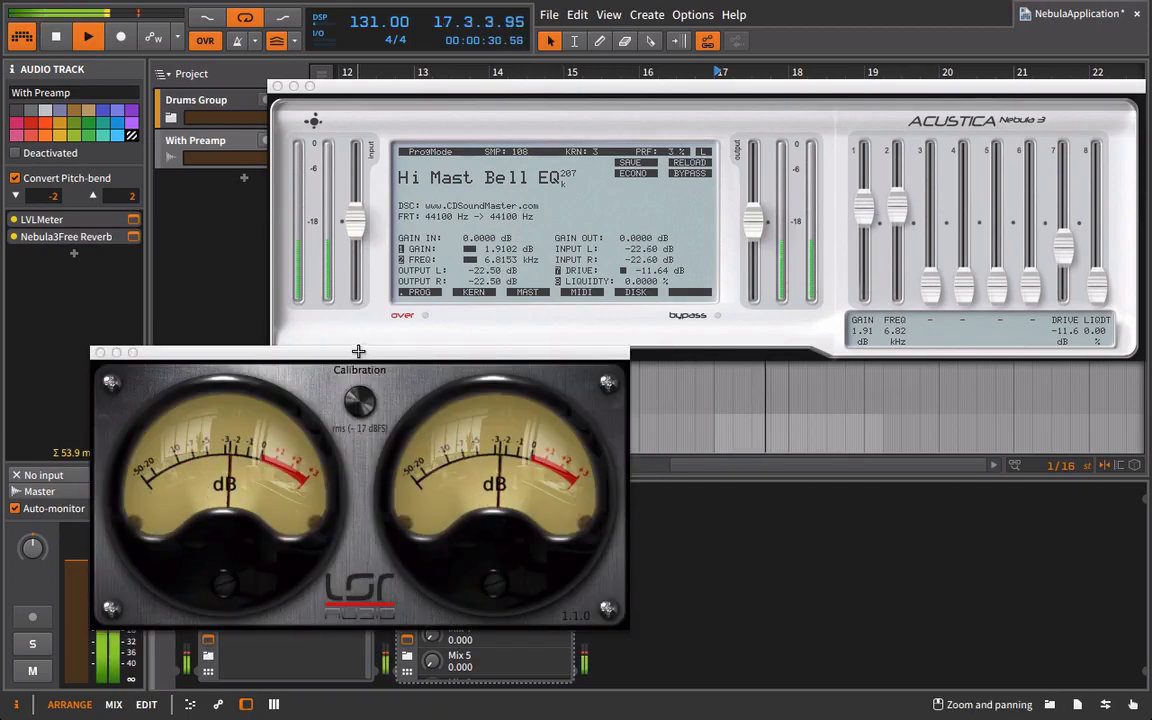
drag(359, 352, 285, 181)
Move the LVLMeter after Nebula3Free Reverb in the device chain to meter the EQ's output, then close the meter window
click(210, 565)
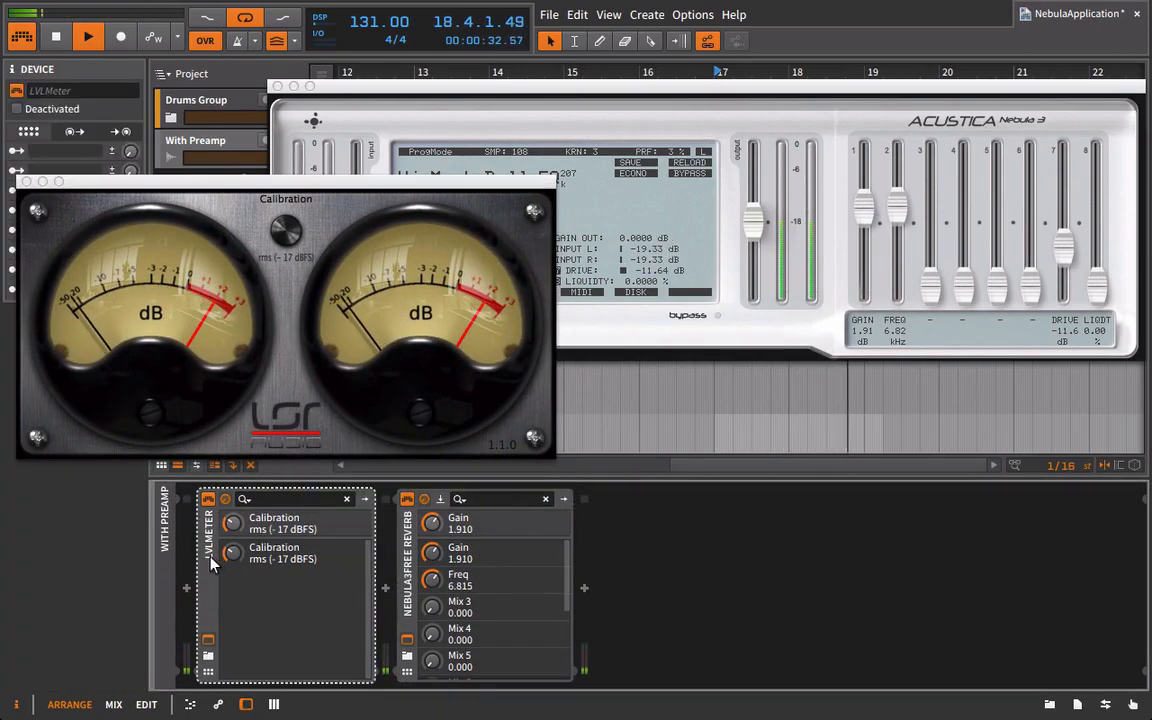
drag(210, 565, 742, 587)
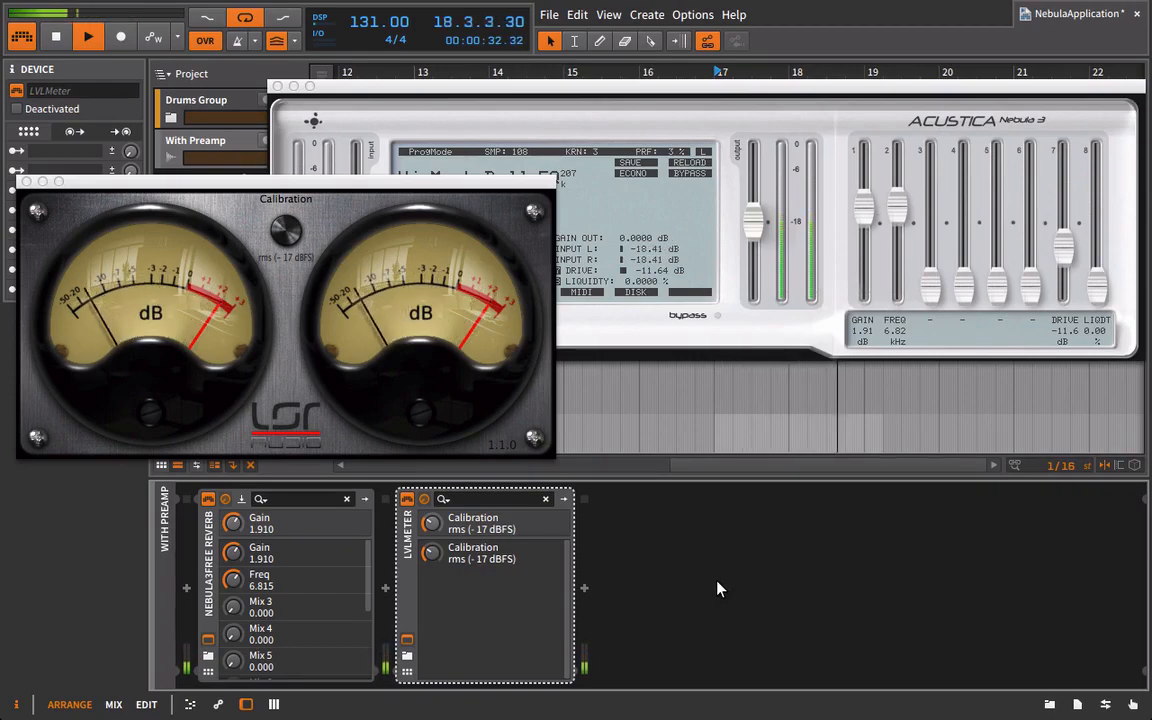
click(26, 182)
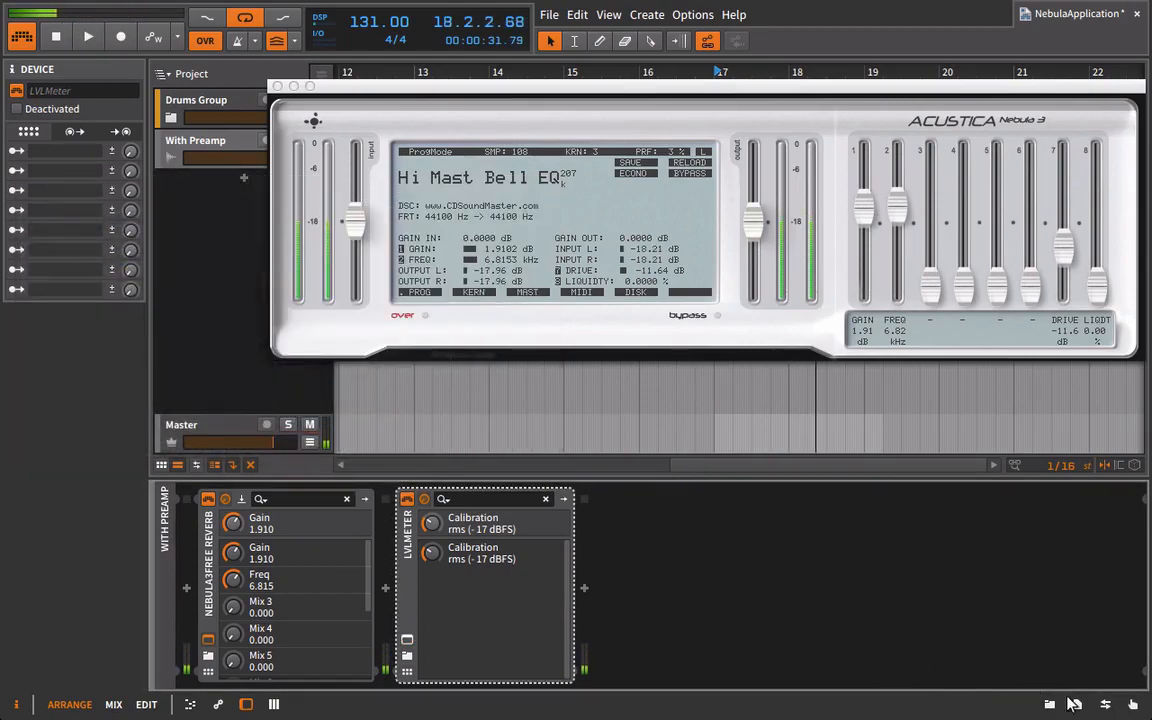
Close the Nebula window and add Bitwig's Tool device after the LVLMeter in the With Preamp chain
click(1048, 706)
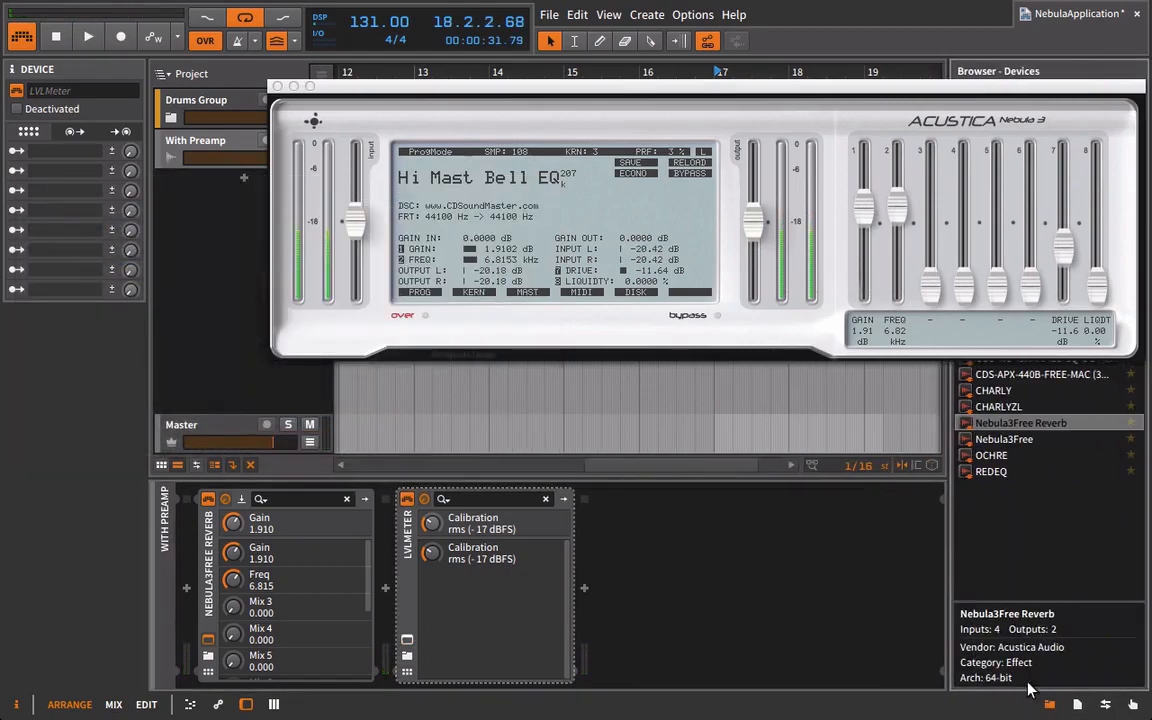
click(280, 86)
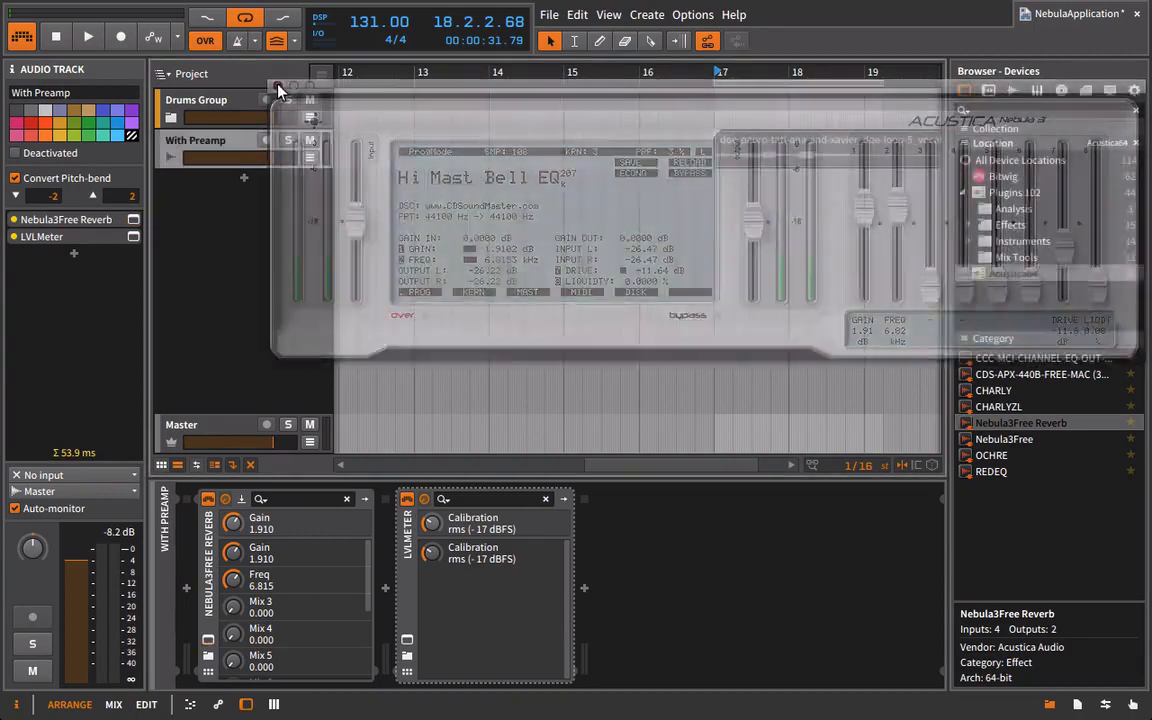
click(1000, 176)
scroll(1030, 554, down, 10)
click(976, 512)
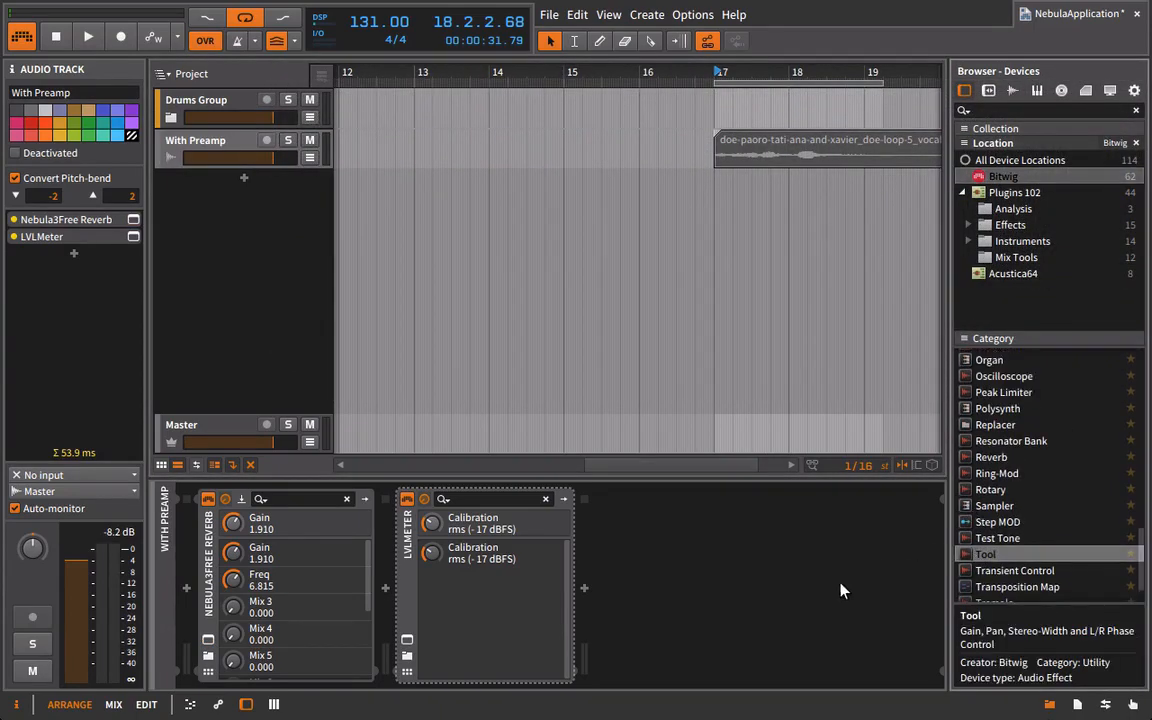
drag(893, 559, 645, 556)
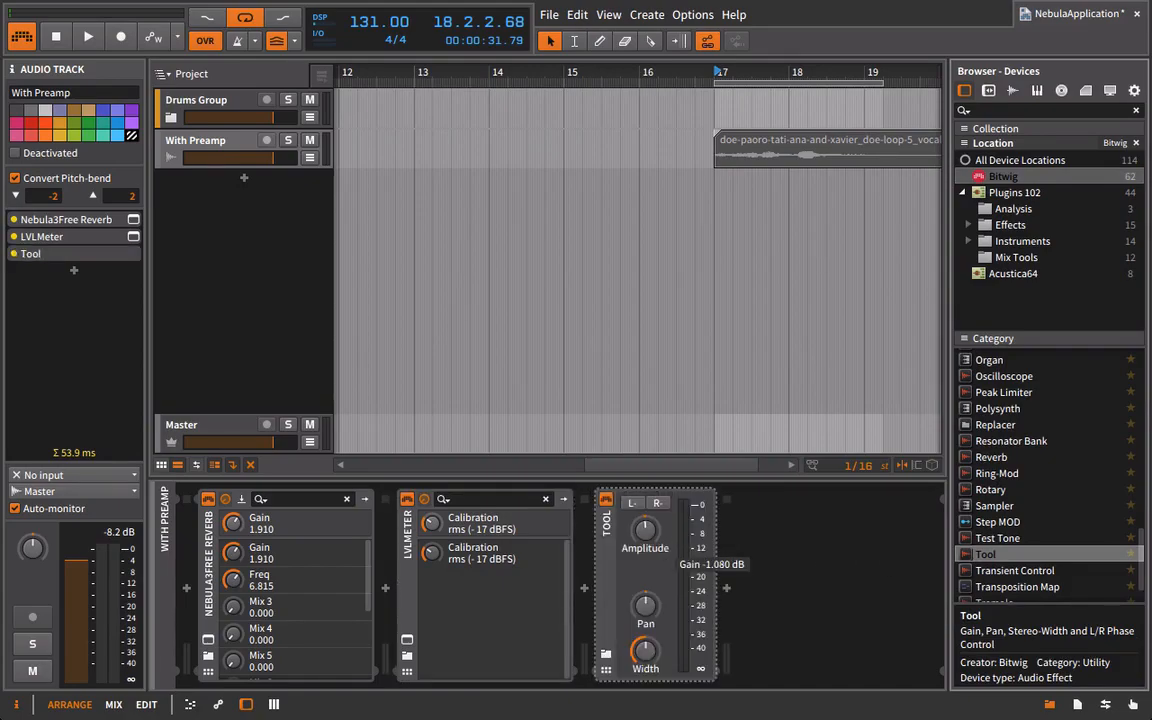
Add a second Nebula3Free Reverb from the Acustica64 plugins after the Tool device and start playback with its window moved clear of the chain
click(1012, 273)
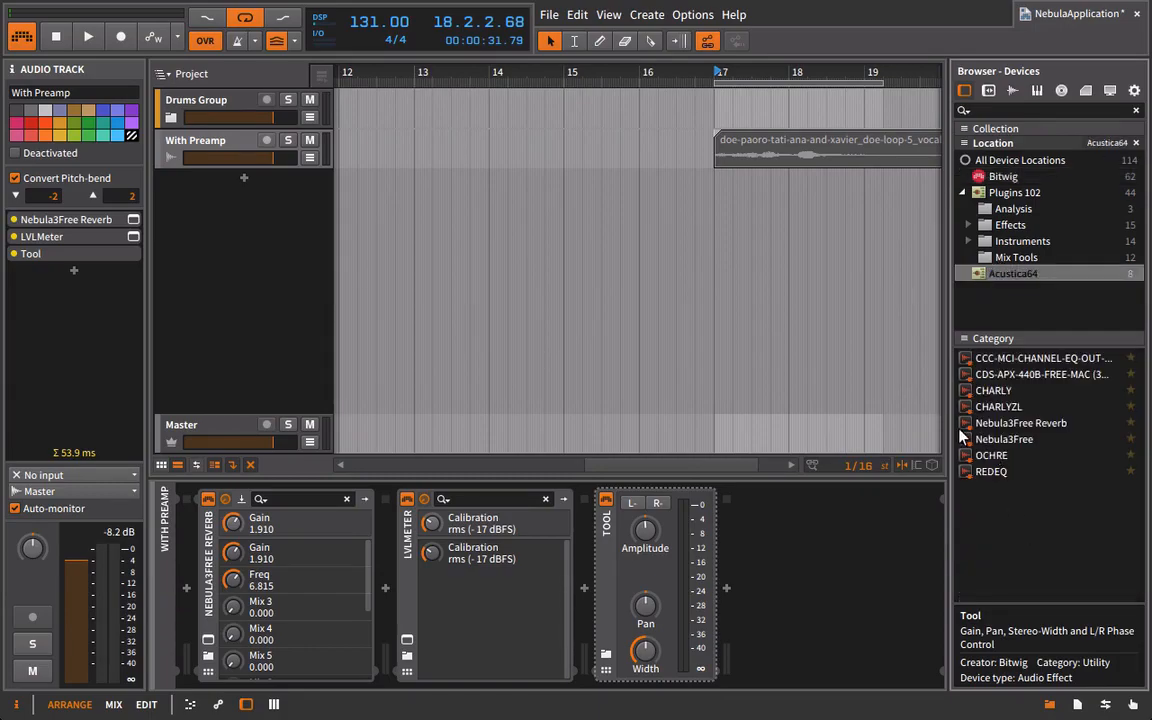
double_click(968, 423)
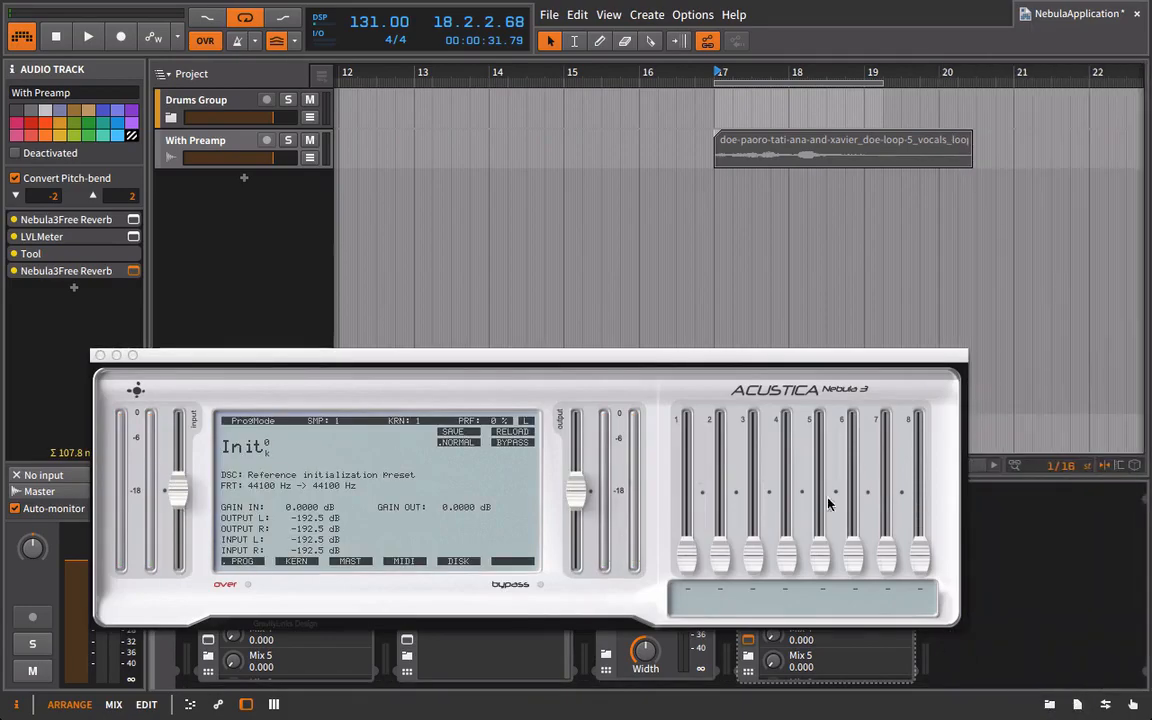
key(space)
drag(715, 357, 810, 163)
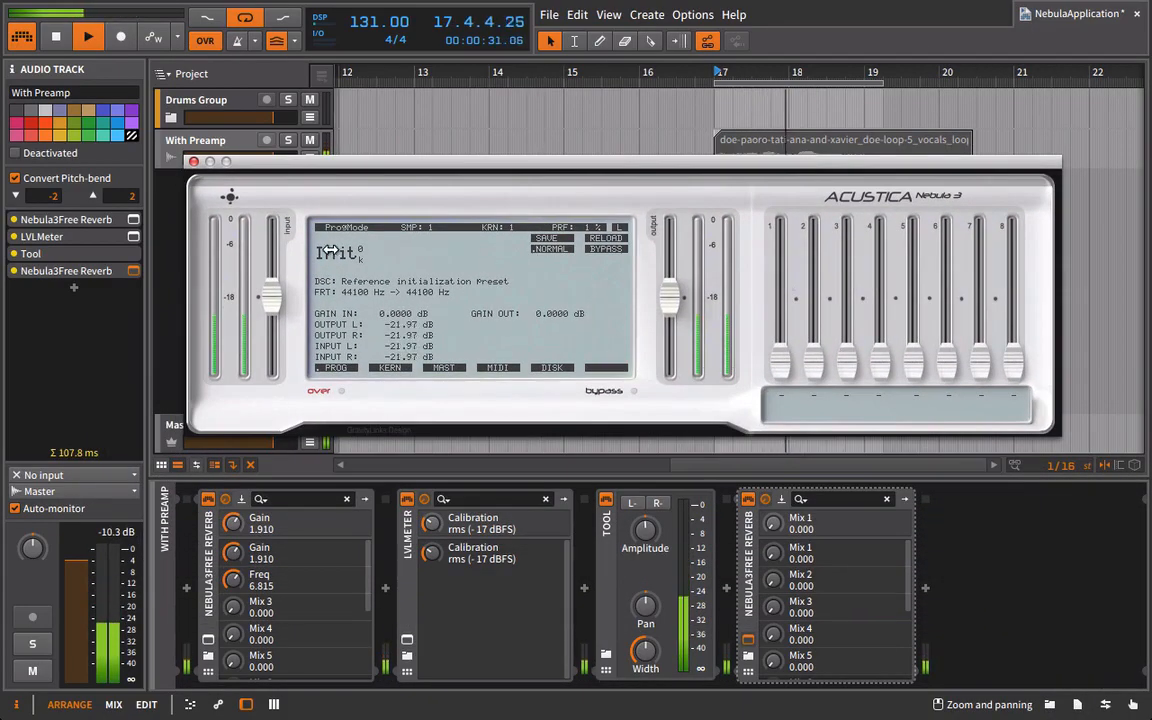
Load the room reverb preset 217 - 70 Small room into the second Nebula3Free Reverb
click(333, 256)
mouse_move(400, 378)
mouse_move(567, 393)
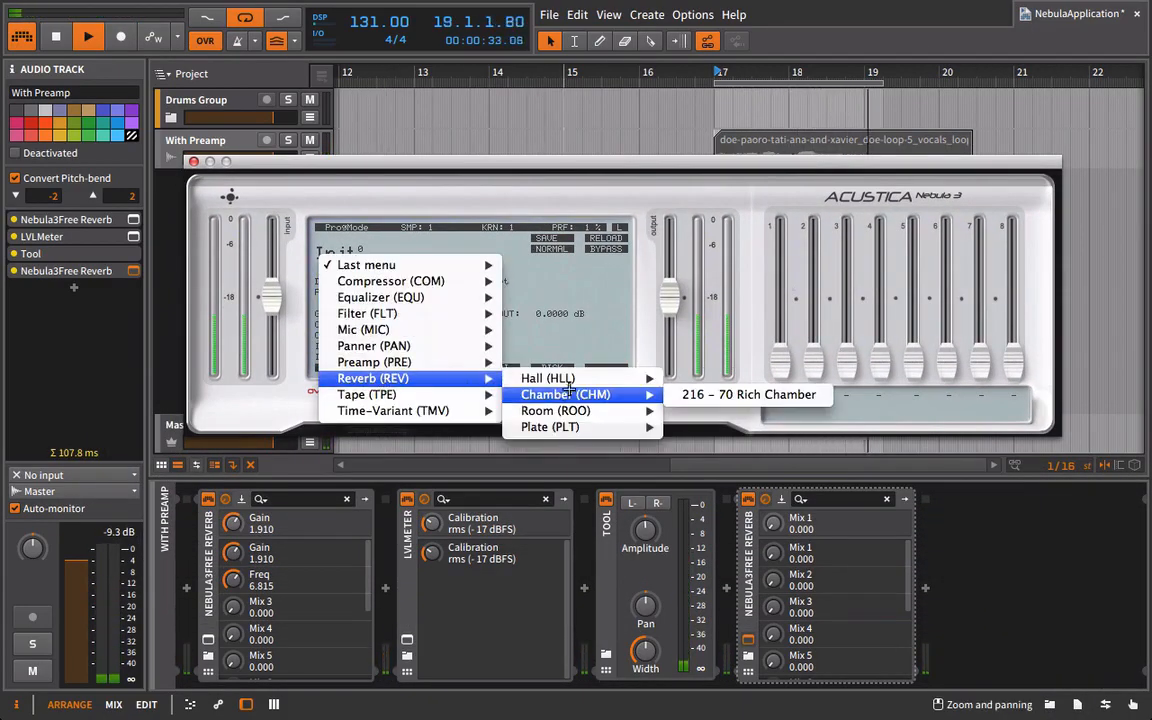
click(697, 410)
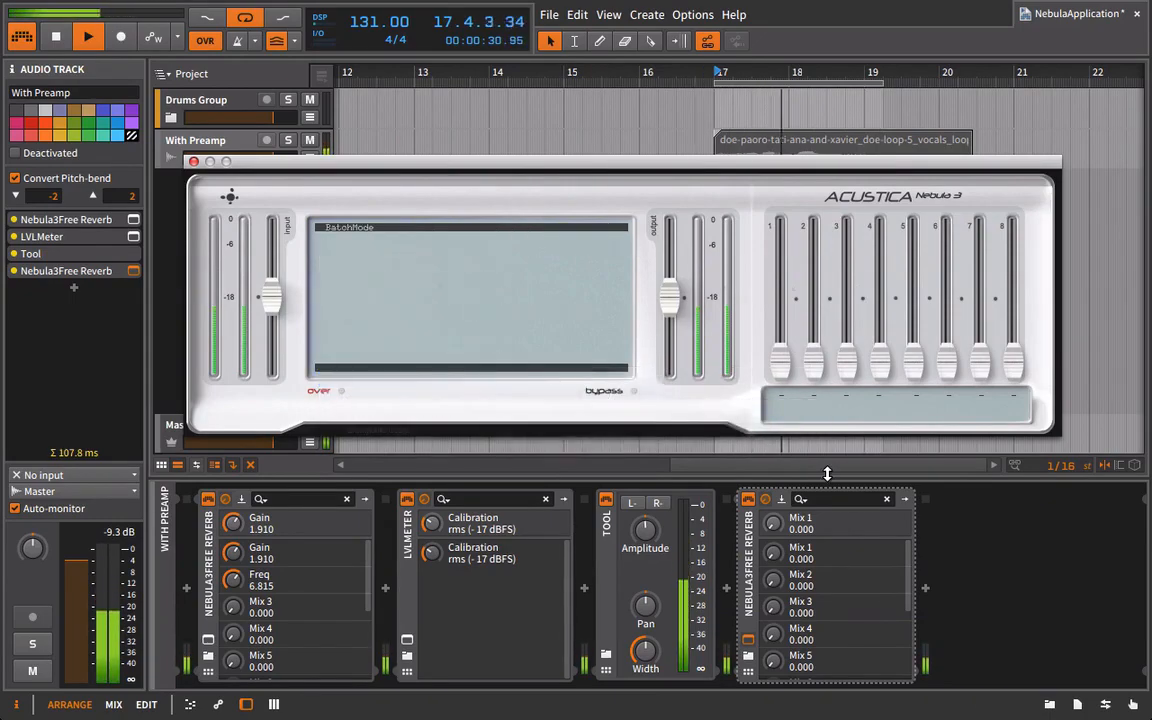
Set the Small room reverb's DRY to 0 dB and FX to 15.60 dB, then compare the vocal with it bypassed and active
drag(845, 273, 885, 290)
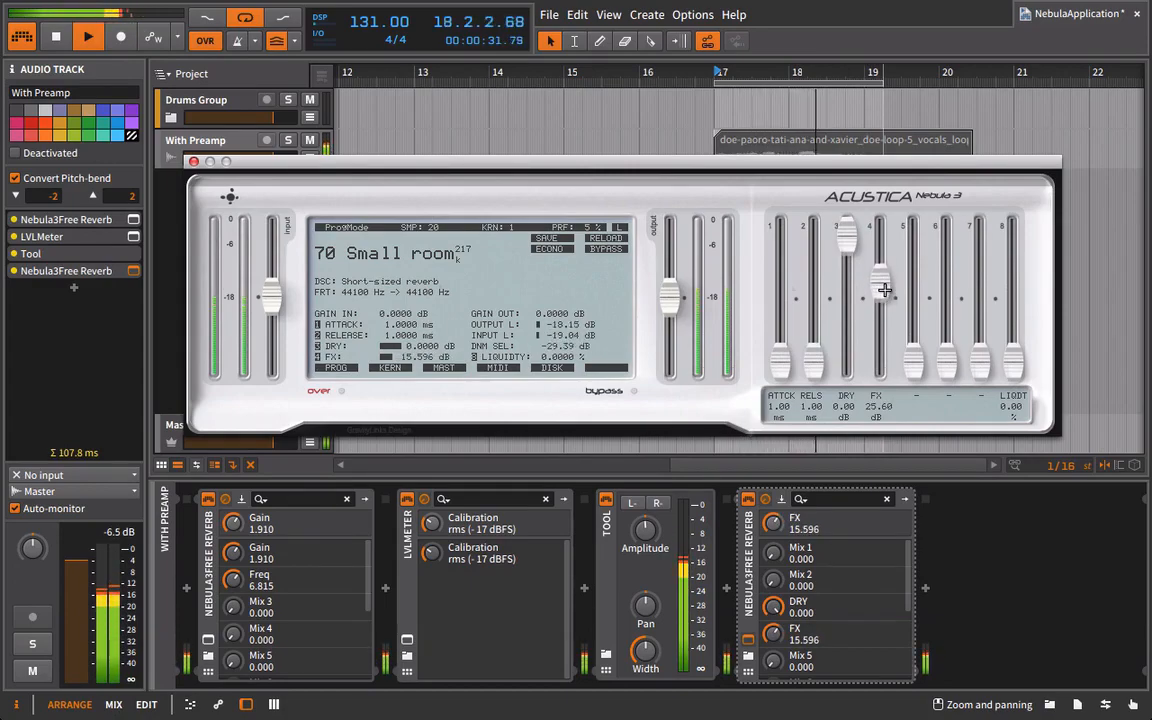
click(748, 501)
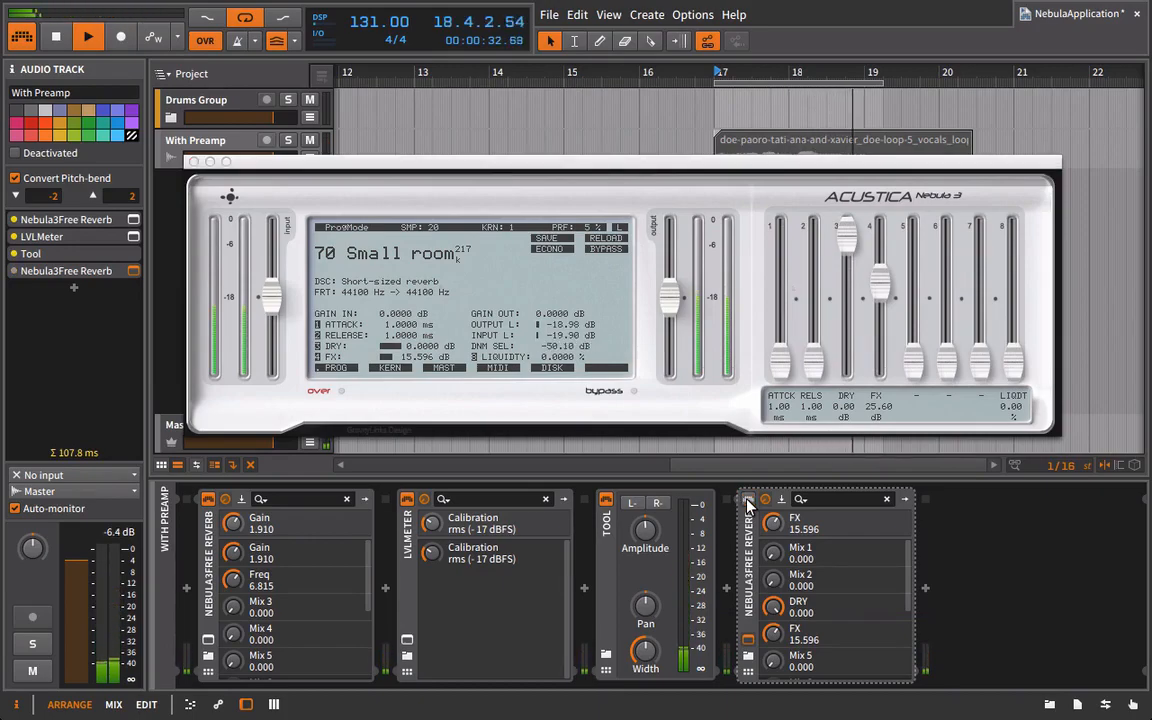
click(748, 501)
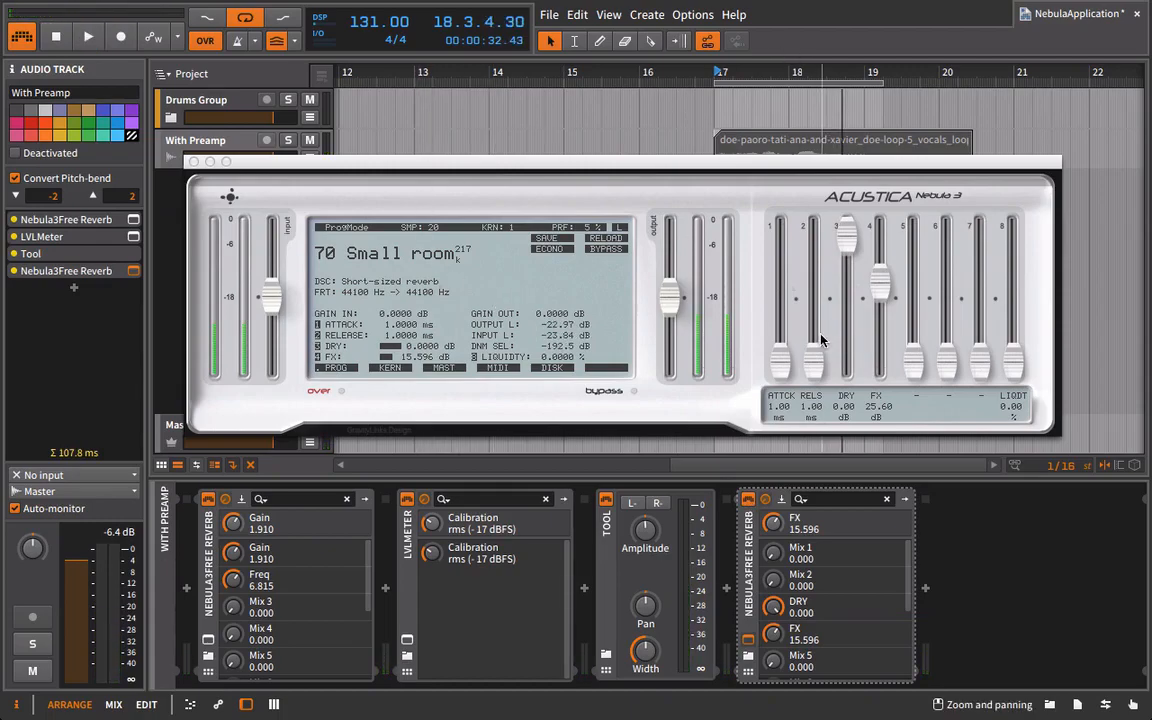
click(397, 250)
click(397, 250)
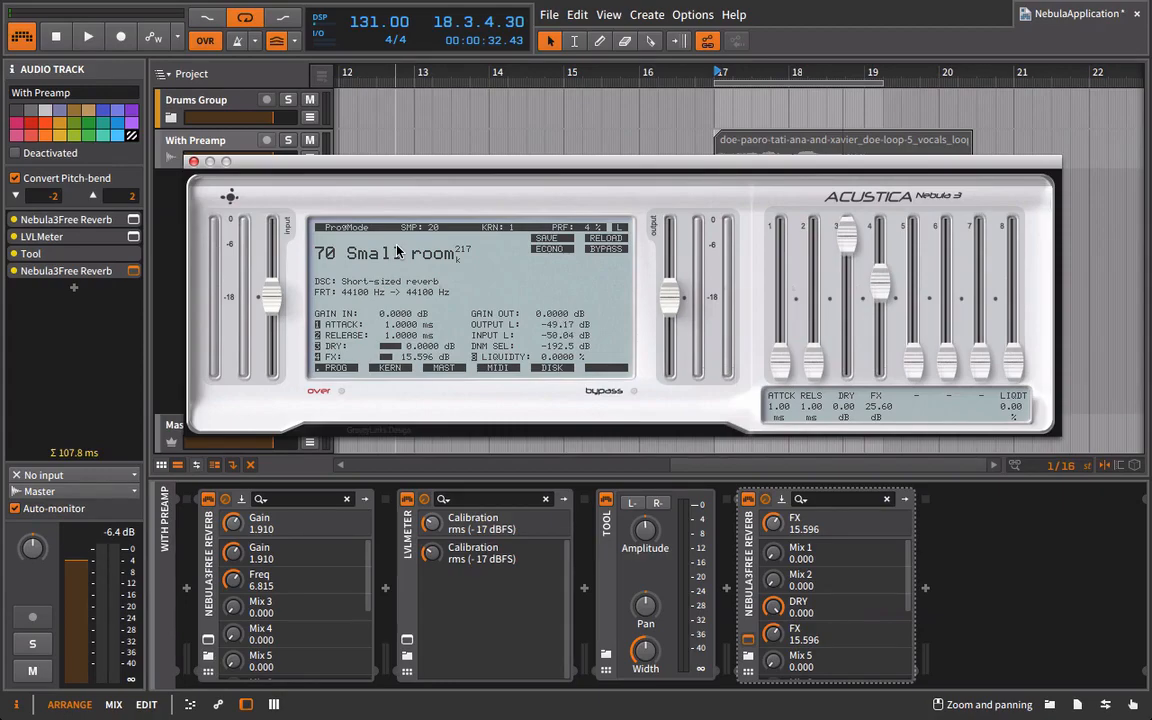
click(397, 250)
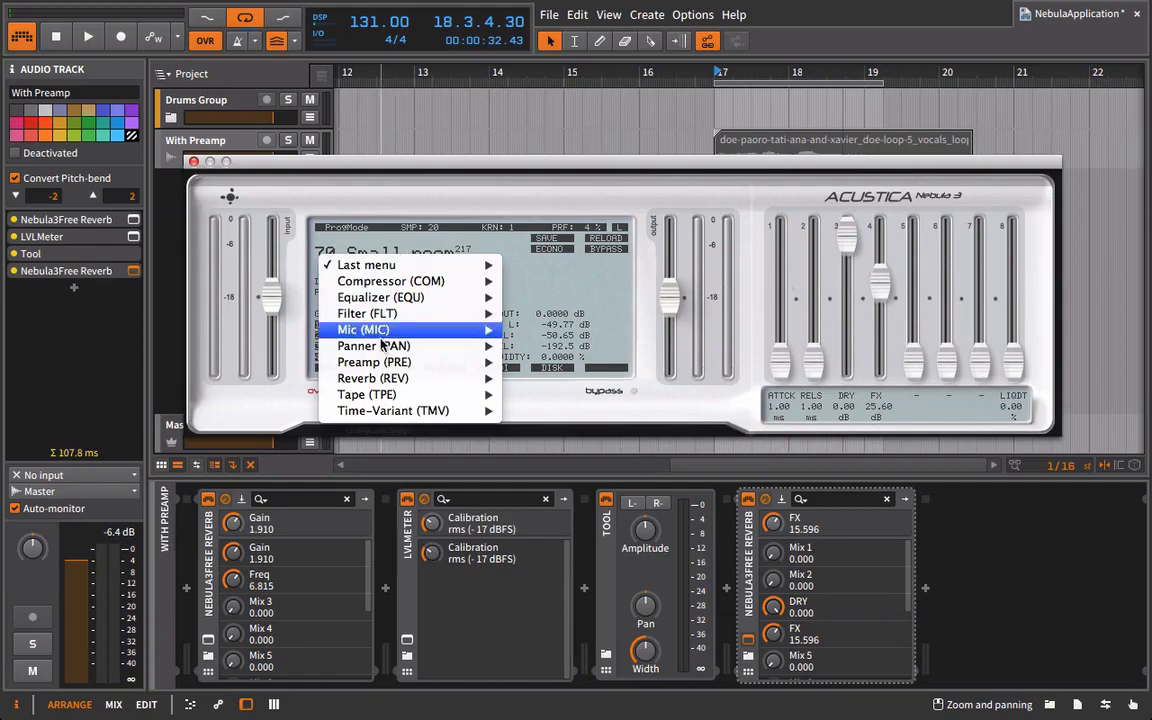
mouse_move(380, 379)
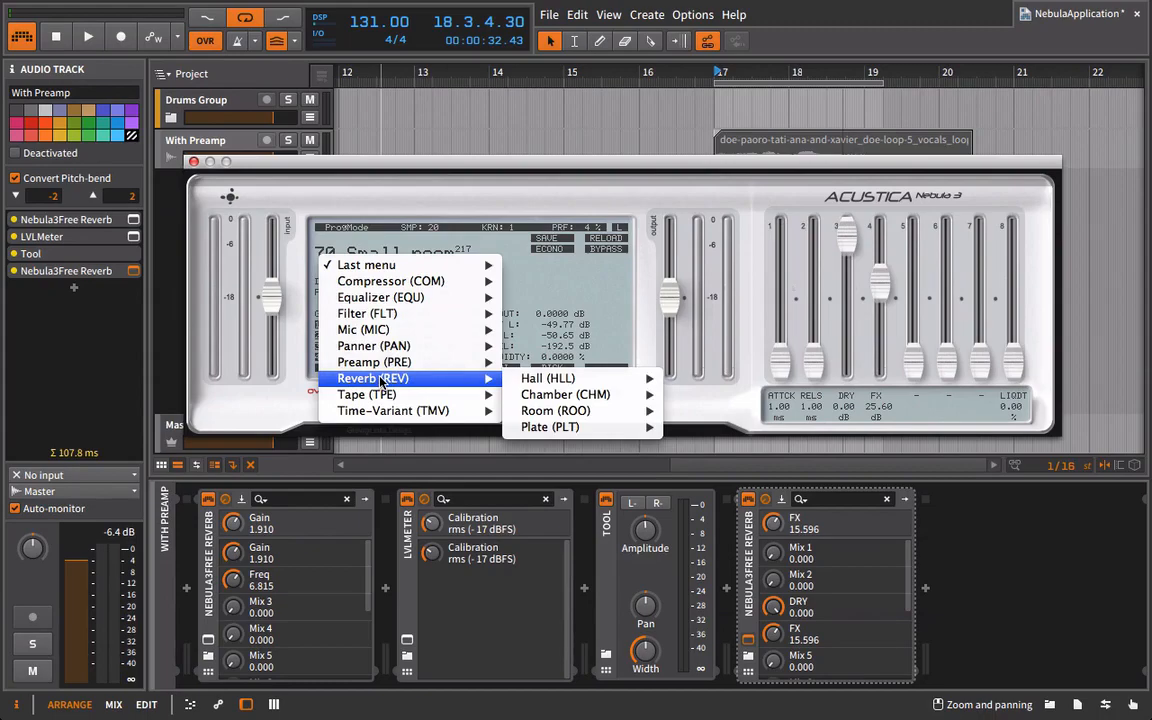
mouse_move(601, 386)
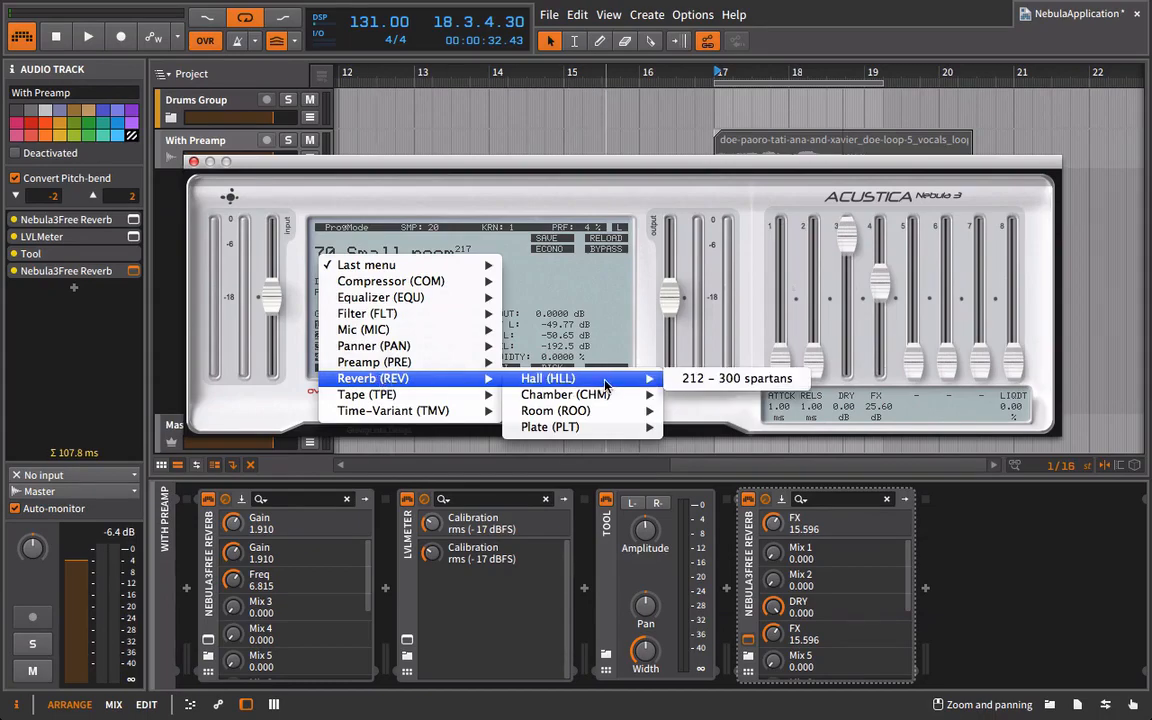
click(493, 165)
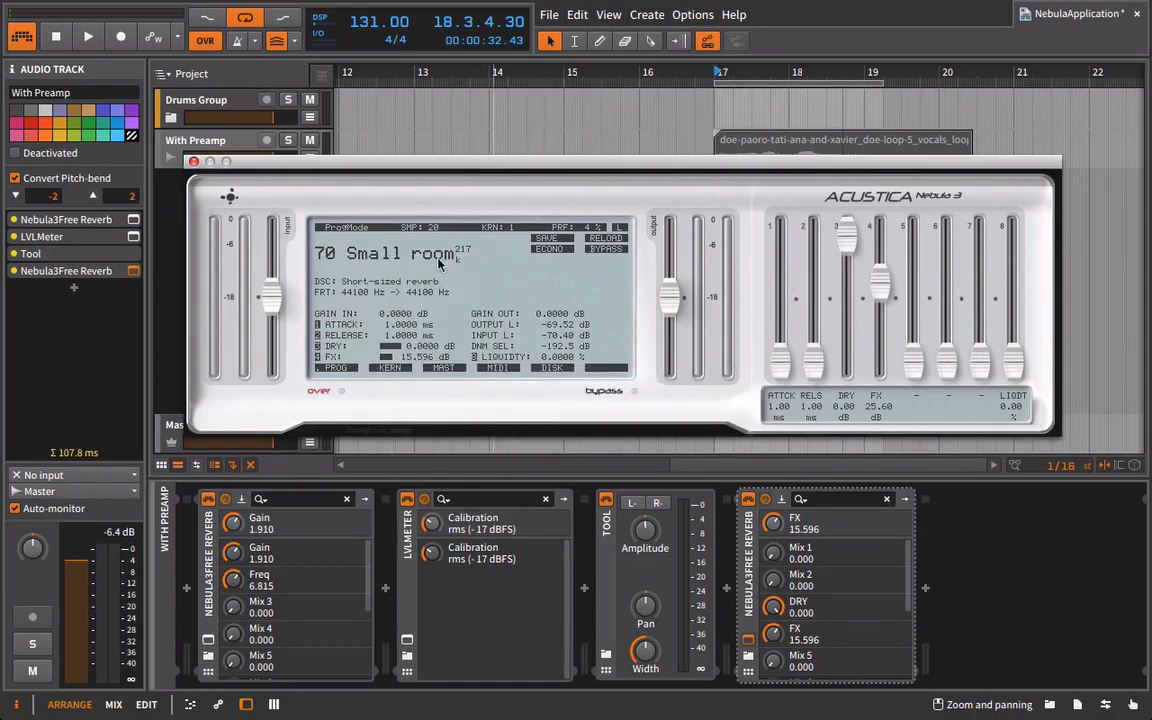
Play the vocal and load the hall reverb preset 212 - 300 spartans into the second Nebula
key(space)
click(378, 262)
mouse_move(460, 378)
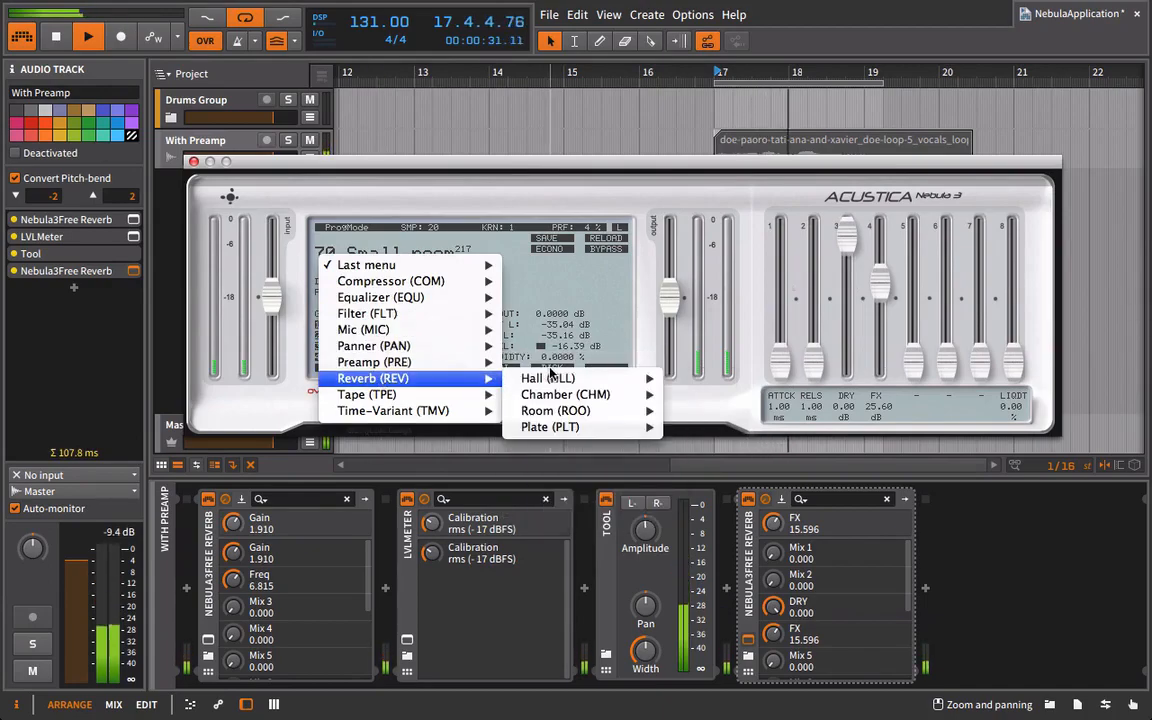
mouse_move(549, 378)
click(685, 378)
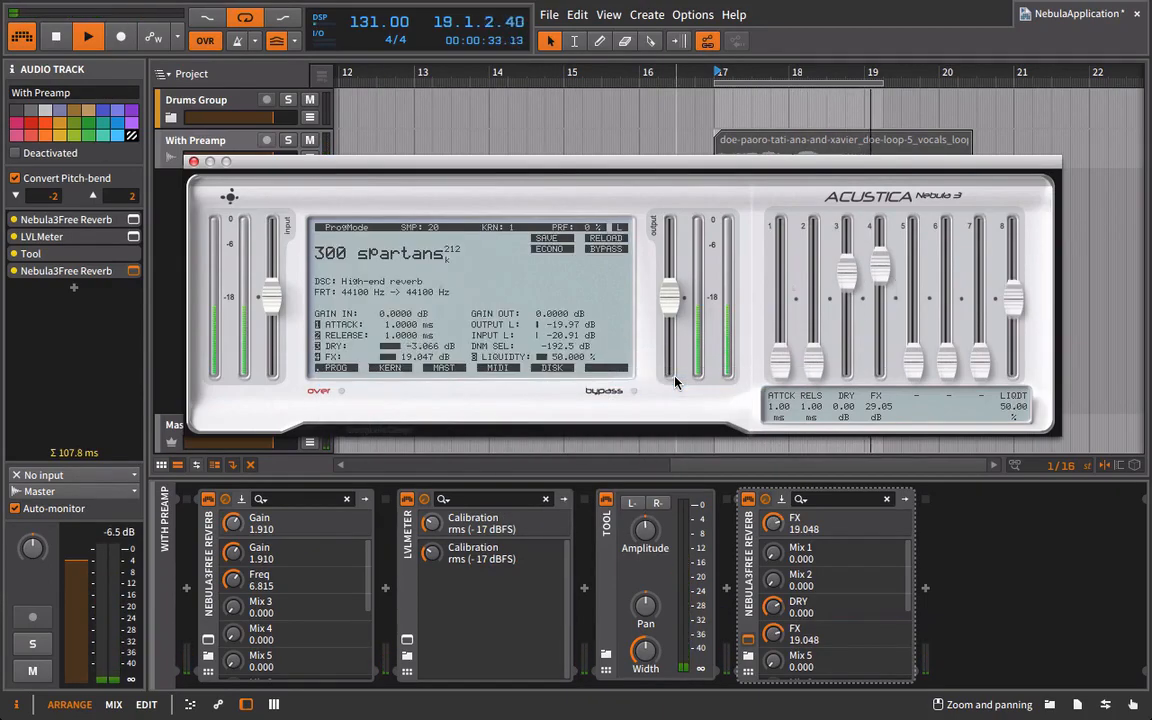
Set the 300 spartans reverb's DRY to 0 dB and FX to 7.50 dB, then compare the vocal with it bypassed and active
drag(846, 270, 843, 70)
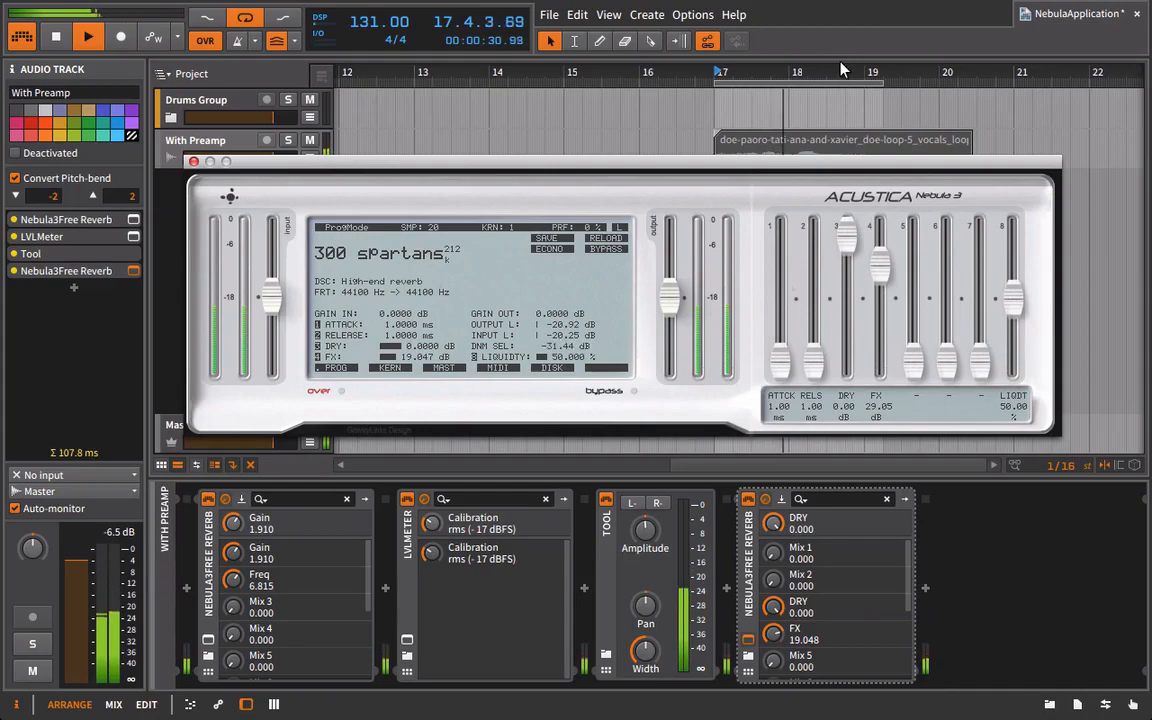
drag(879, 265, 904, 321)
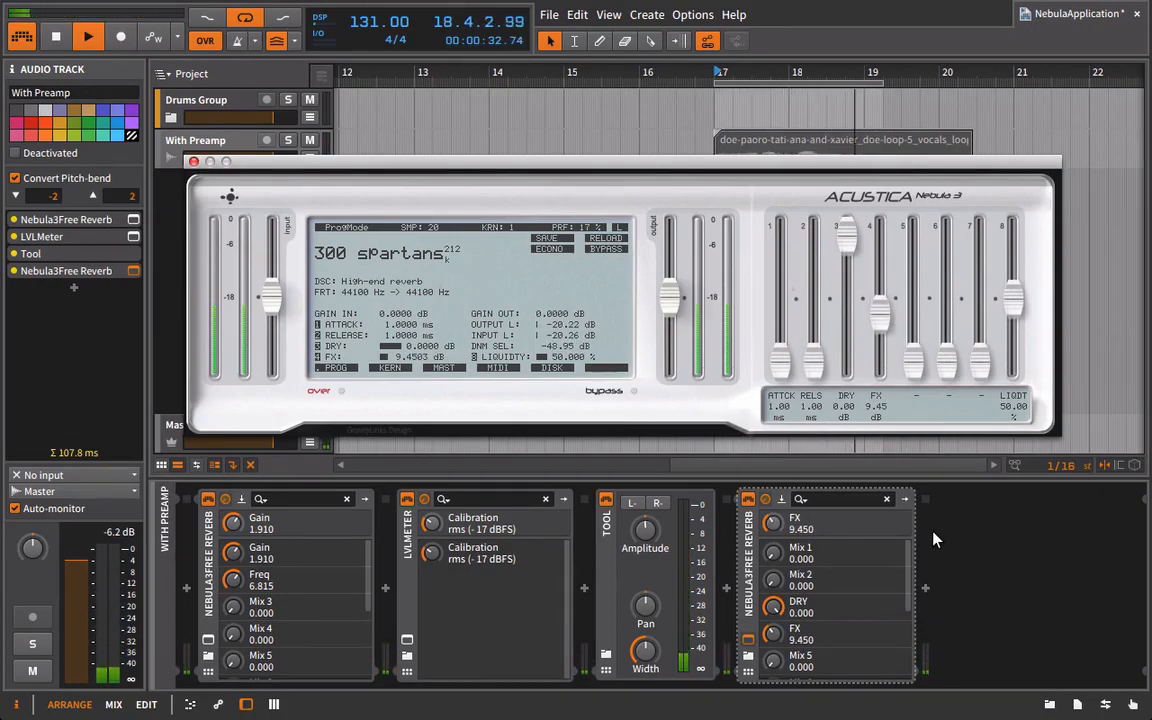
drag(877, 314, 879, 329)
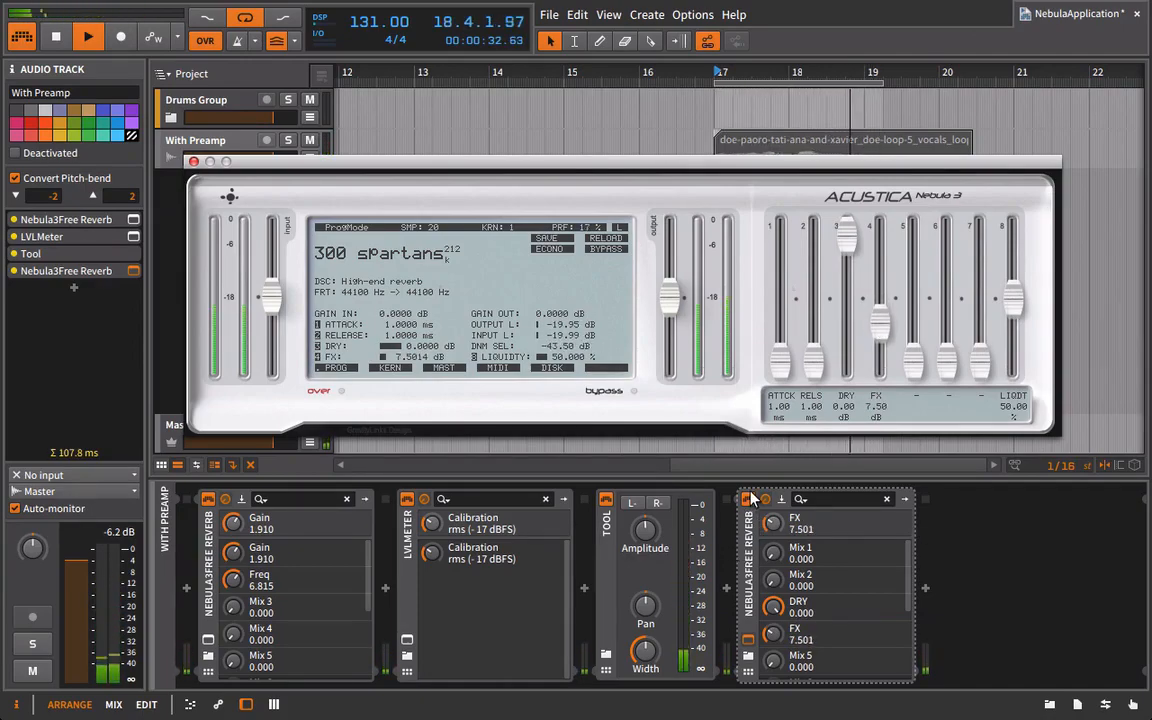
click(748, 500)
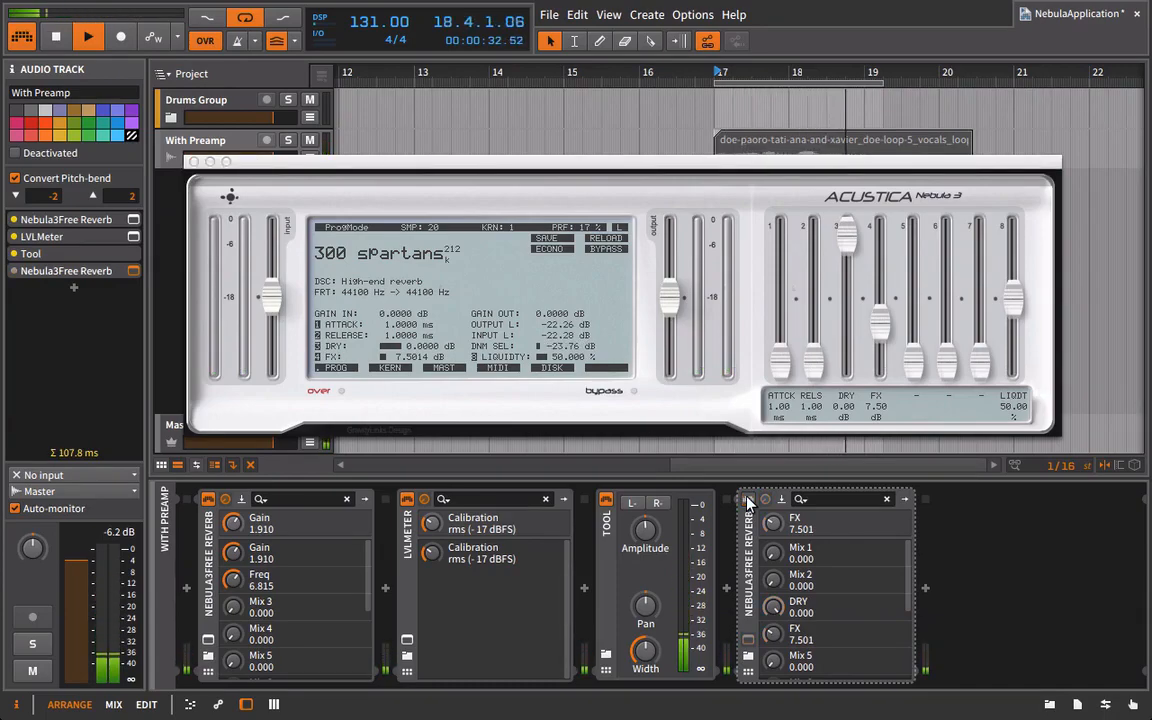
click(748, 500)
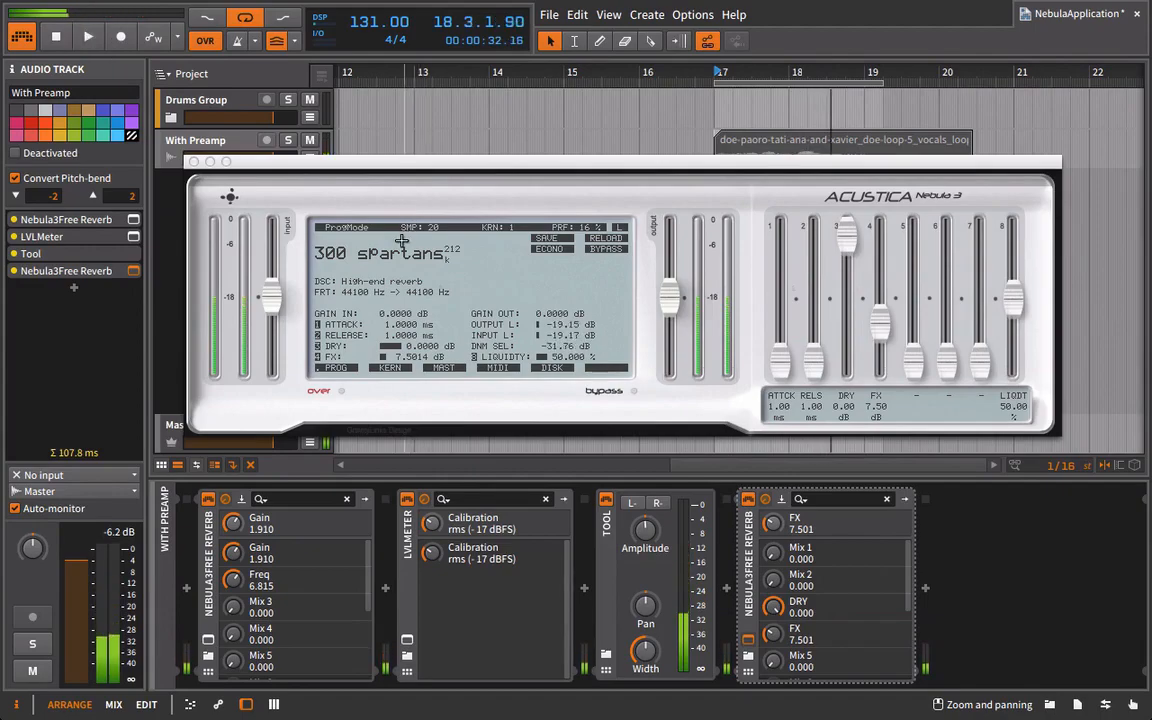
Switch the second Nebula back to the room reverb preset 217 - 70 Small room
click(394, 256)
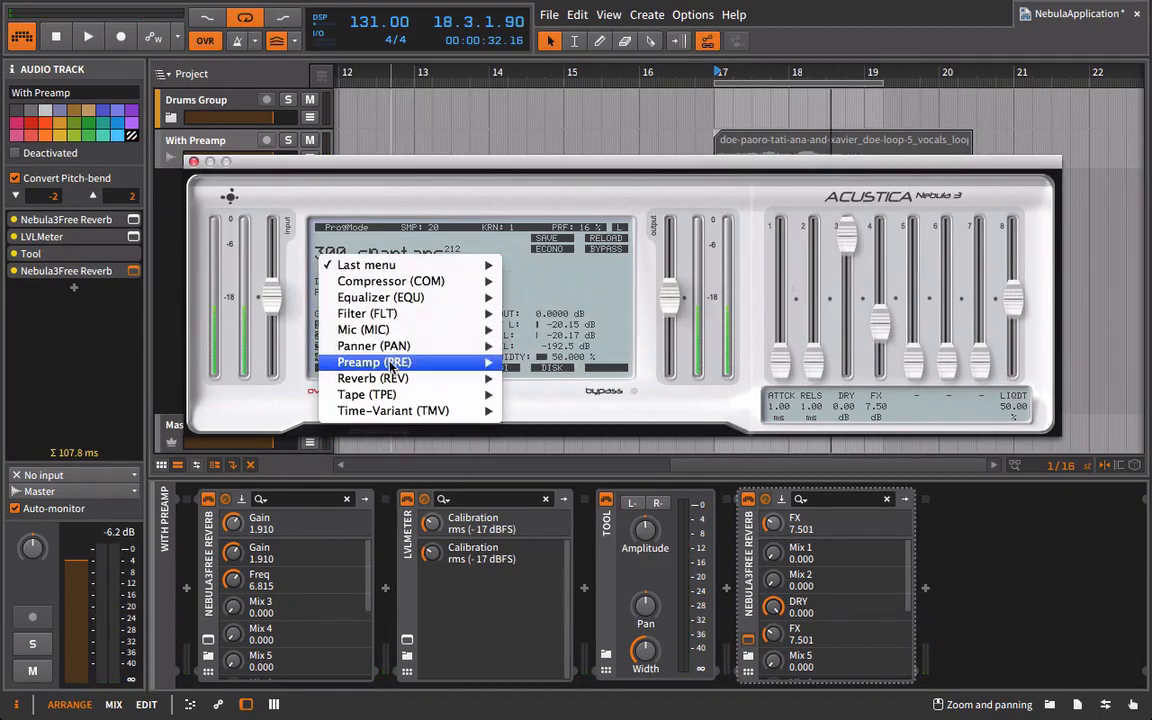
mouse_move(391, 381)
mouse_move(558, 411)
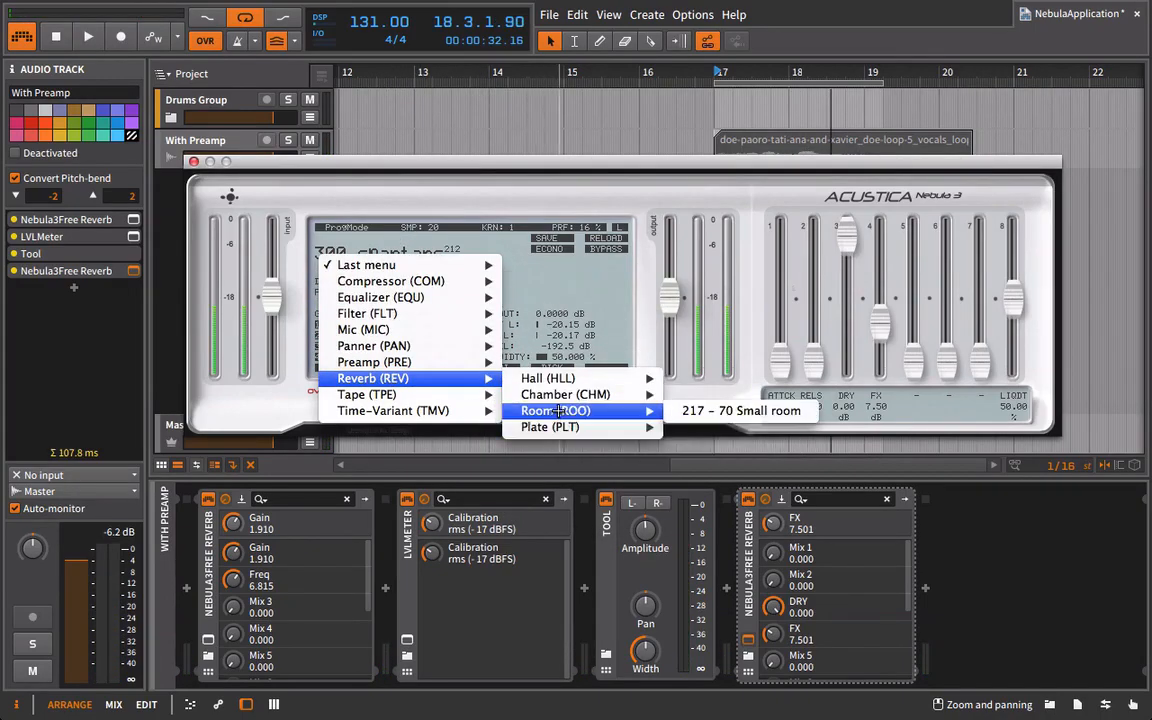
click(730, 411)
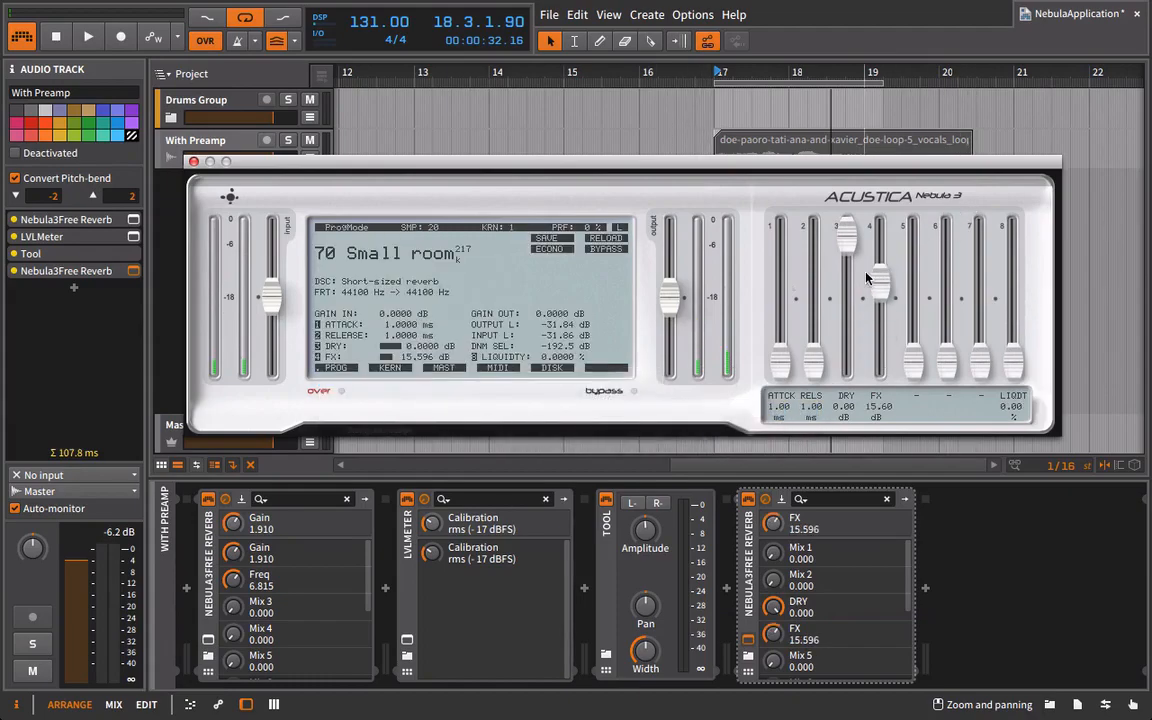
Play the vocal and compare it with the Small room reverb bypassed and active
key(space)
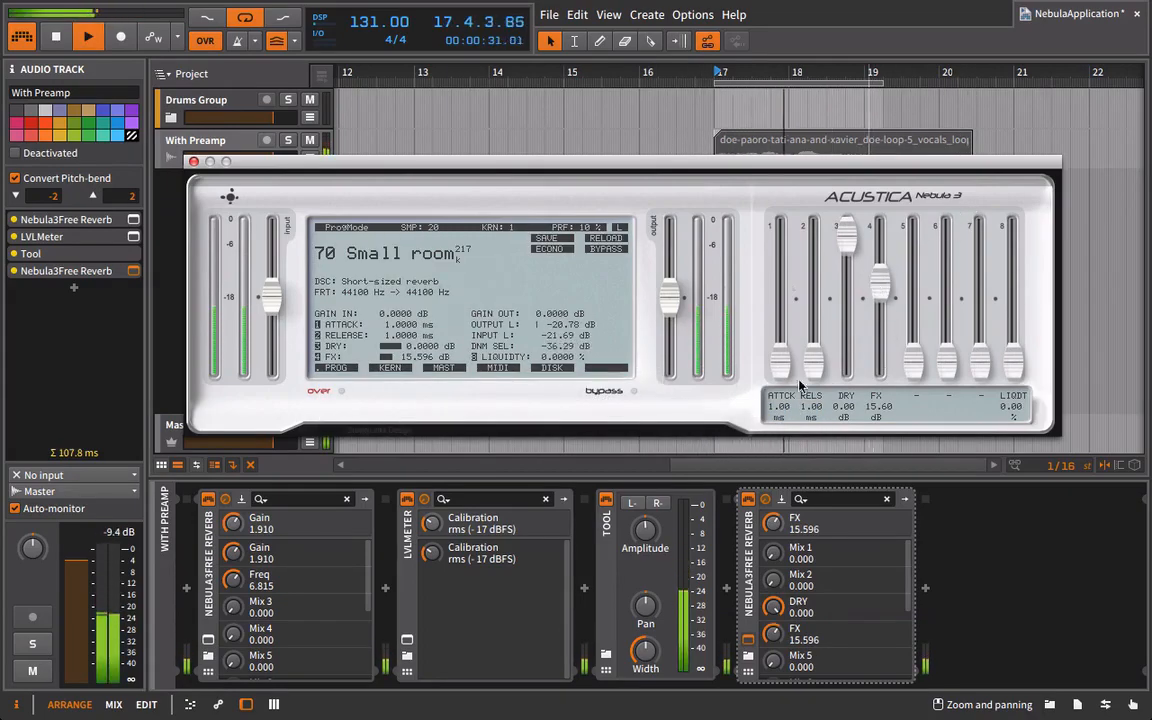
click(748, 499)
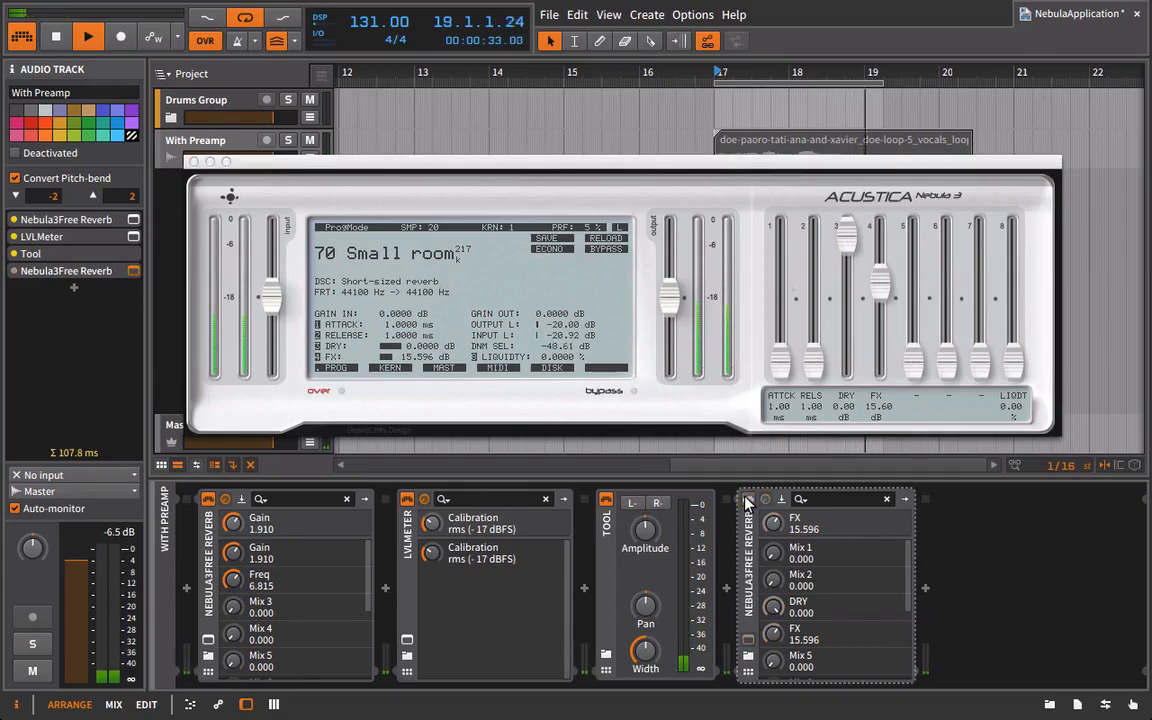
click(747, 499)
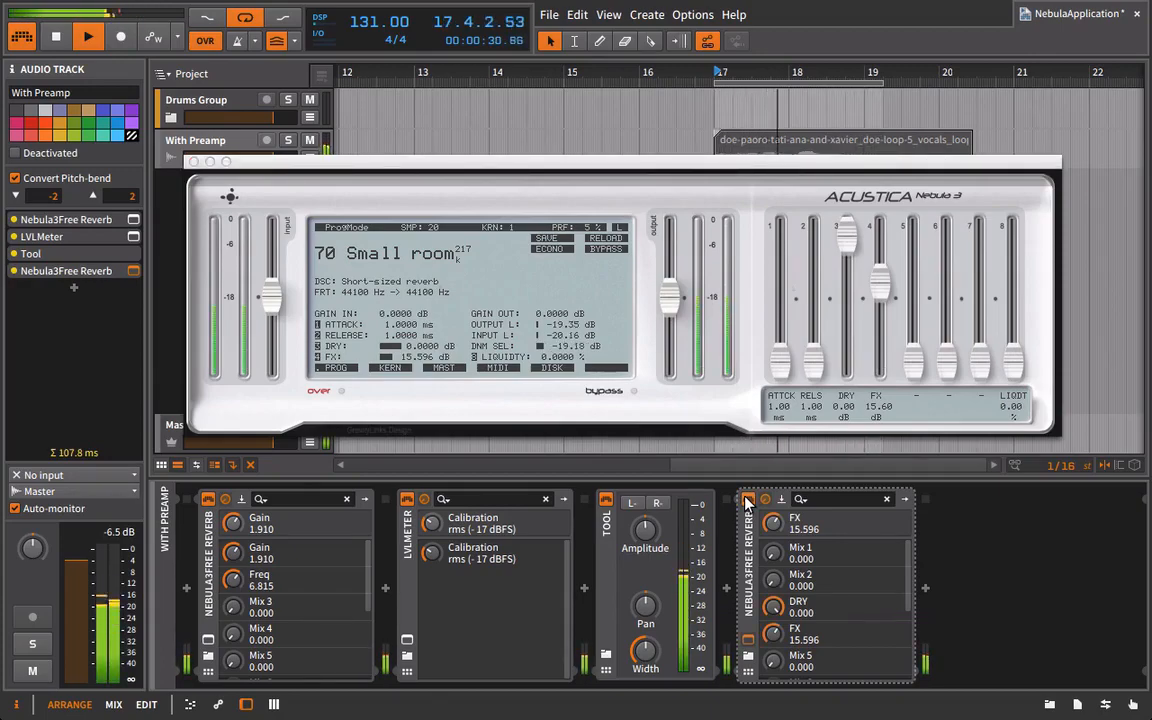
Lower the Small room reverb's FX to 15.263 dB, close its window and stop playback
drag(881, 289, 890, 297)
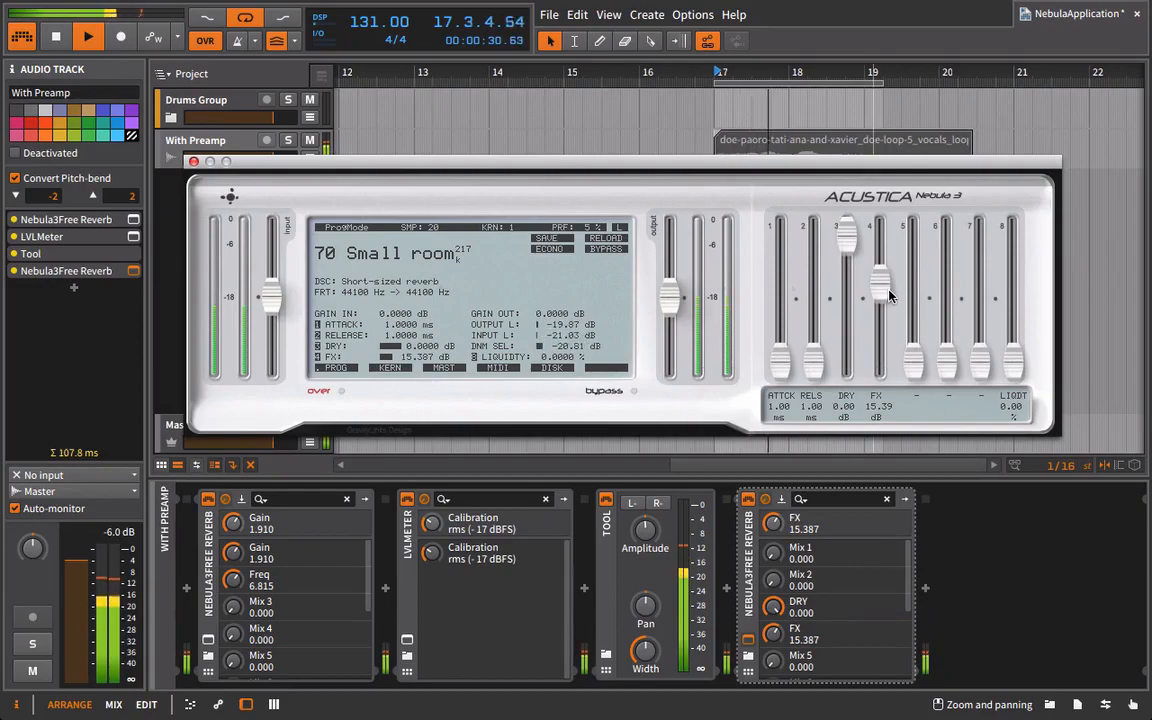
click(194, 162)
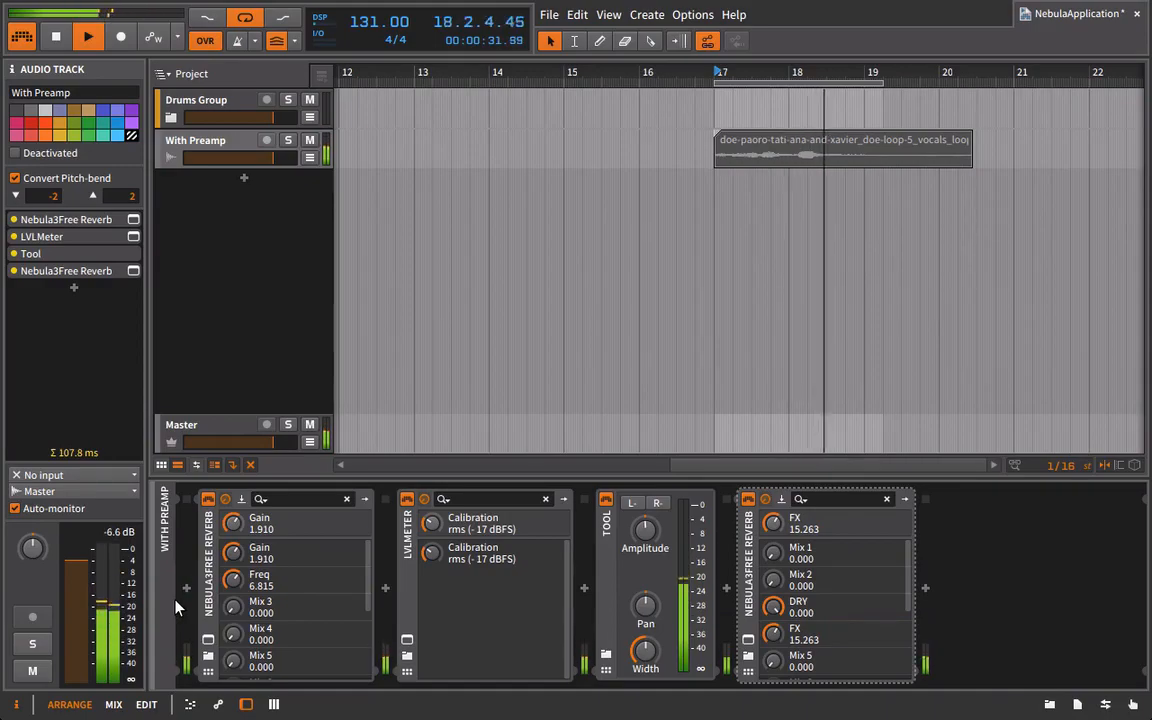
key(space)
Move the LVLMeter to the end of the chain after the reverb and check the output level during playback, then close the meter window
click(408, 567)
drag(408, 567, 987, 548)
click(748, 641)
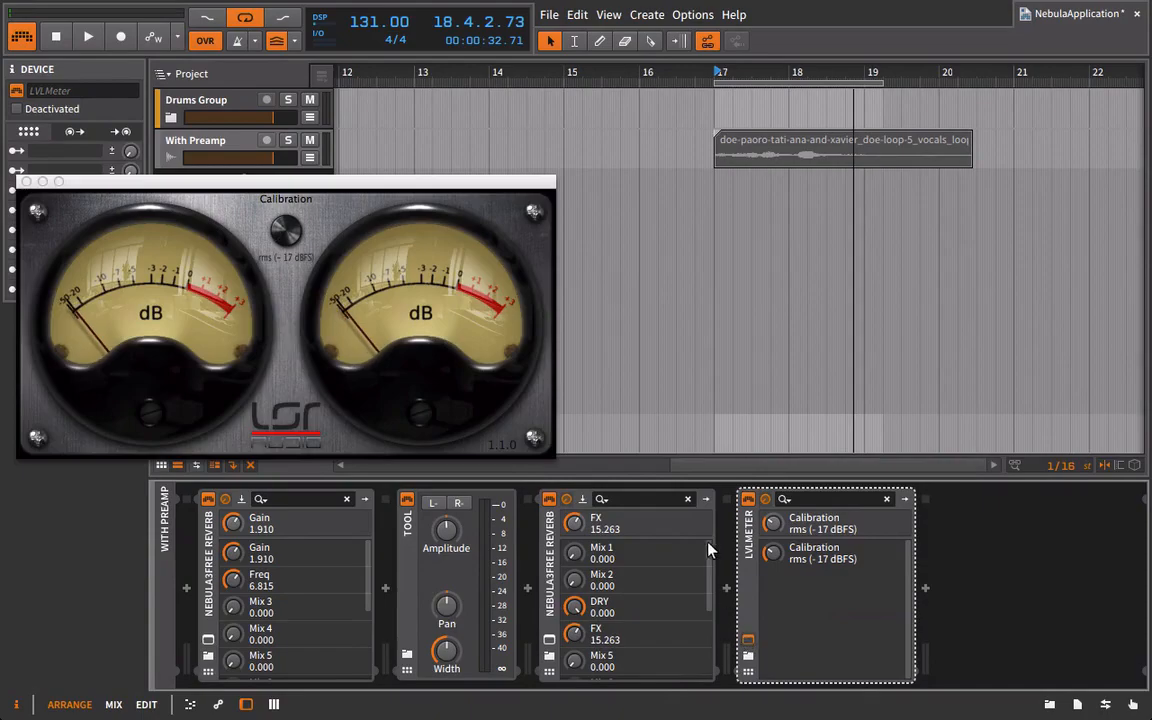
key(space)
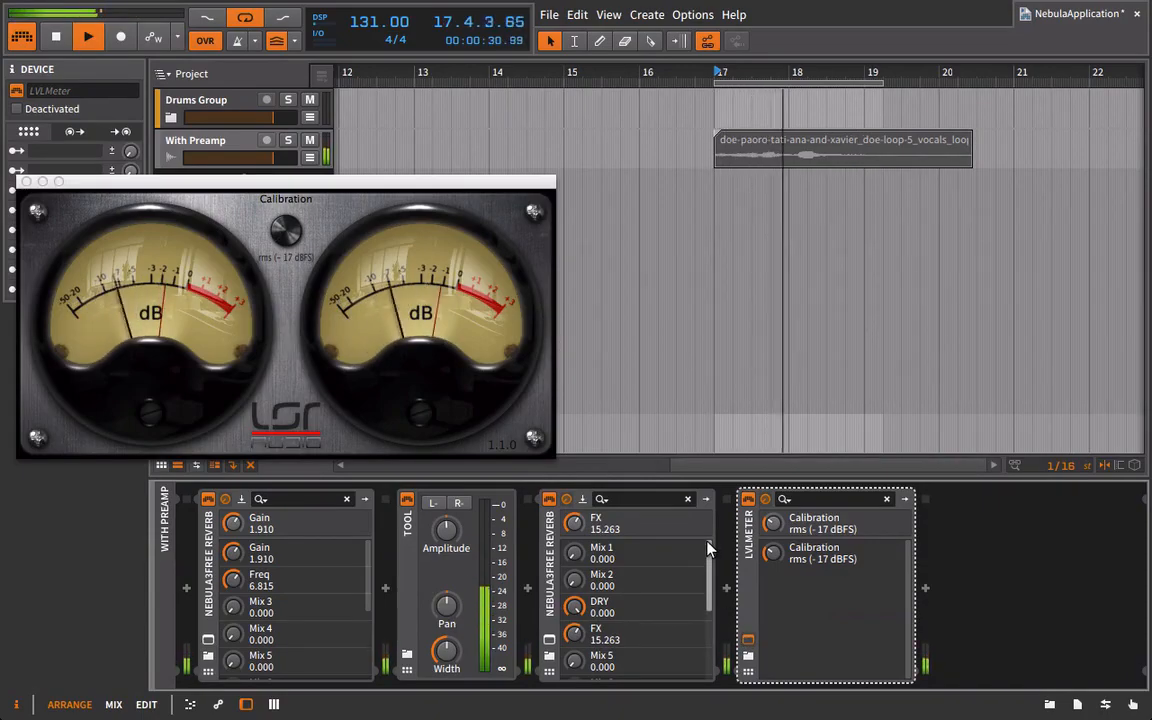
click(25, 181)
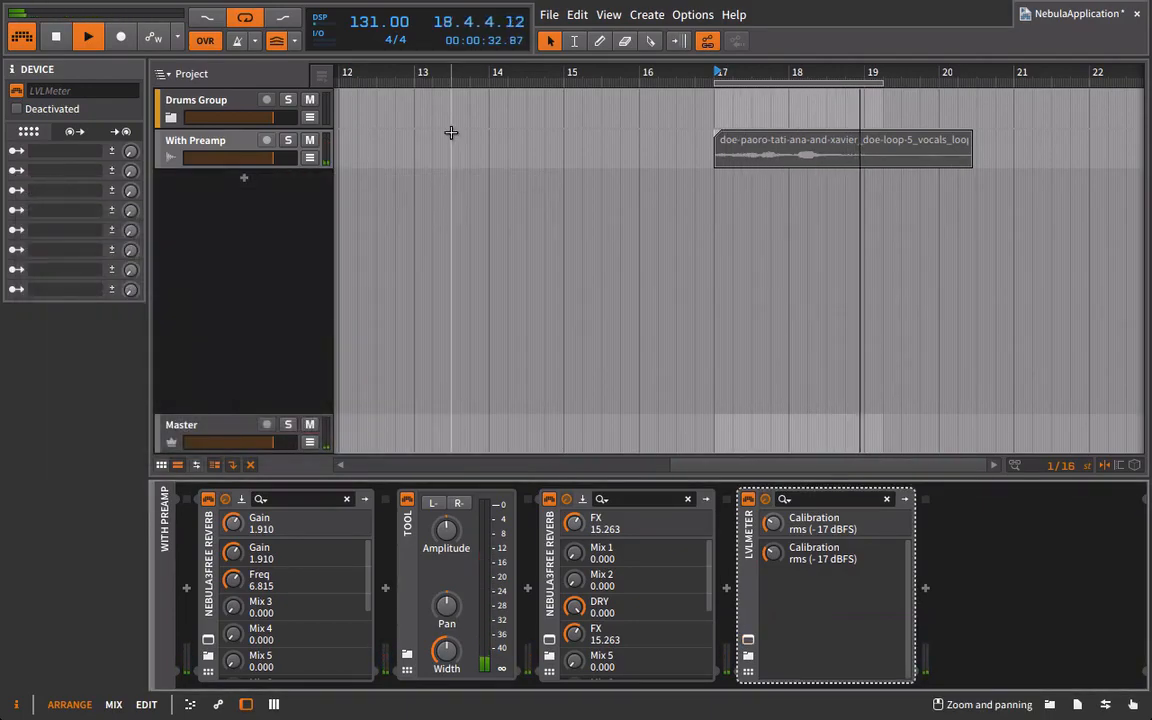
Bounce the processed vocal clip to a new track and solo the bounced track
click(783, 150)
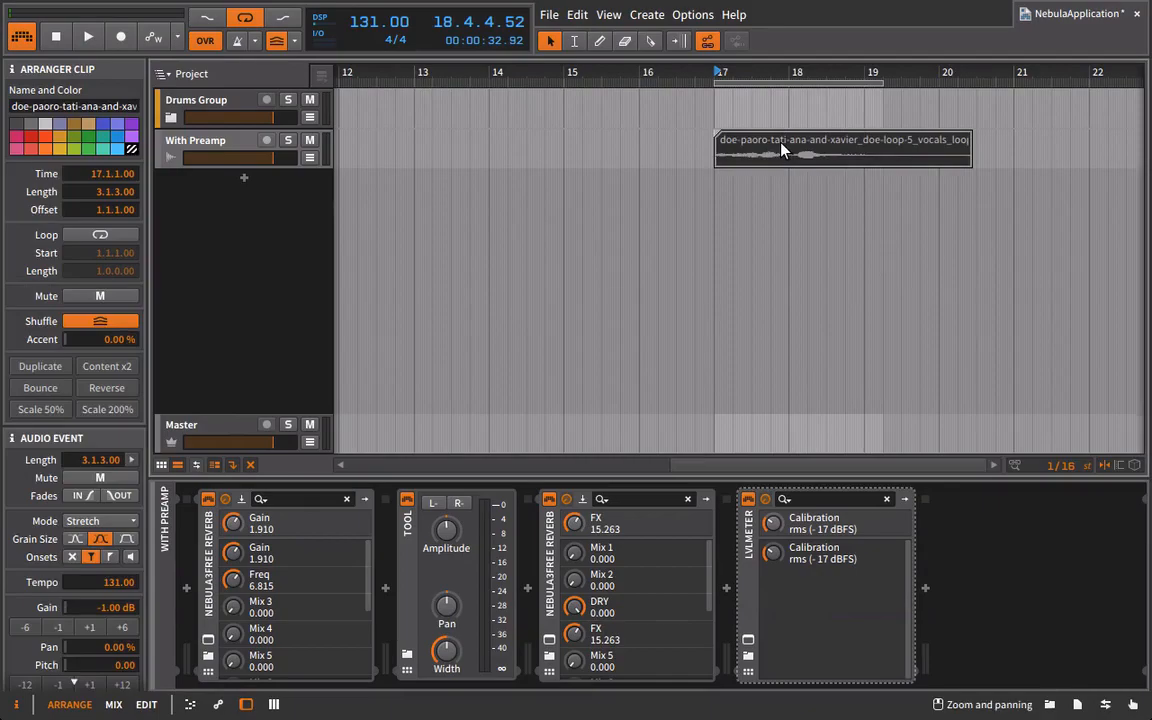
right_click(783, 150)
click(825, 302)
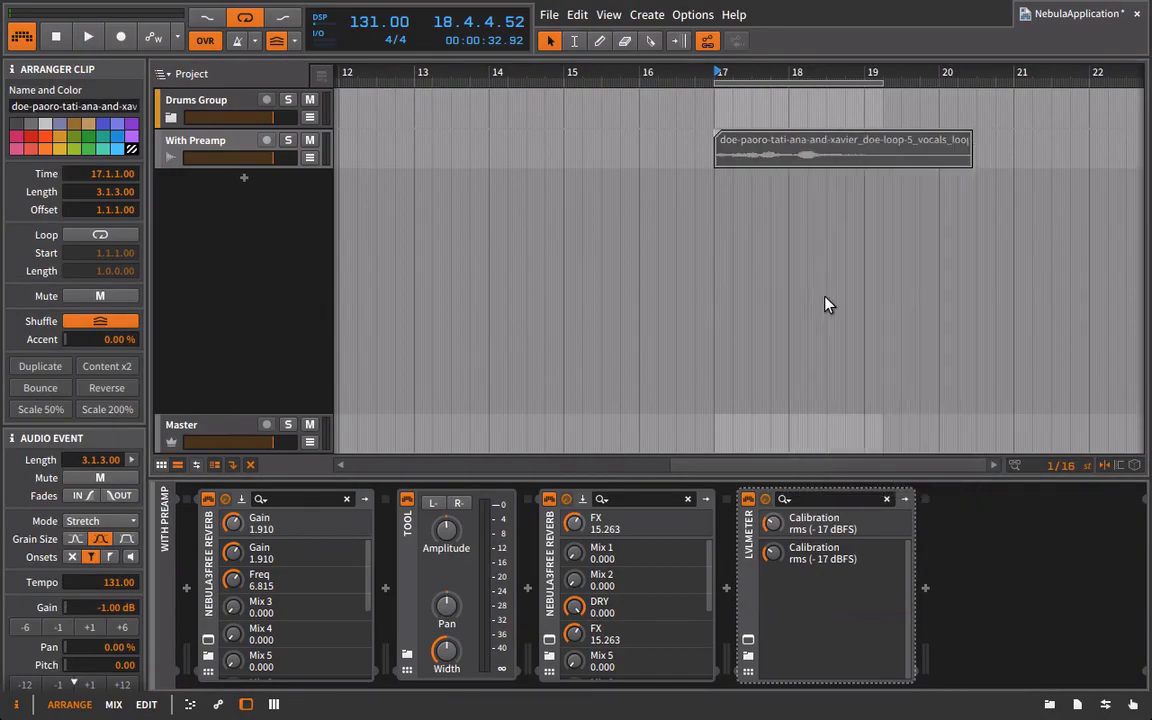
click(711, 510)
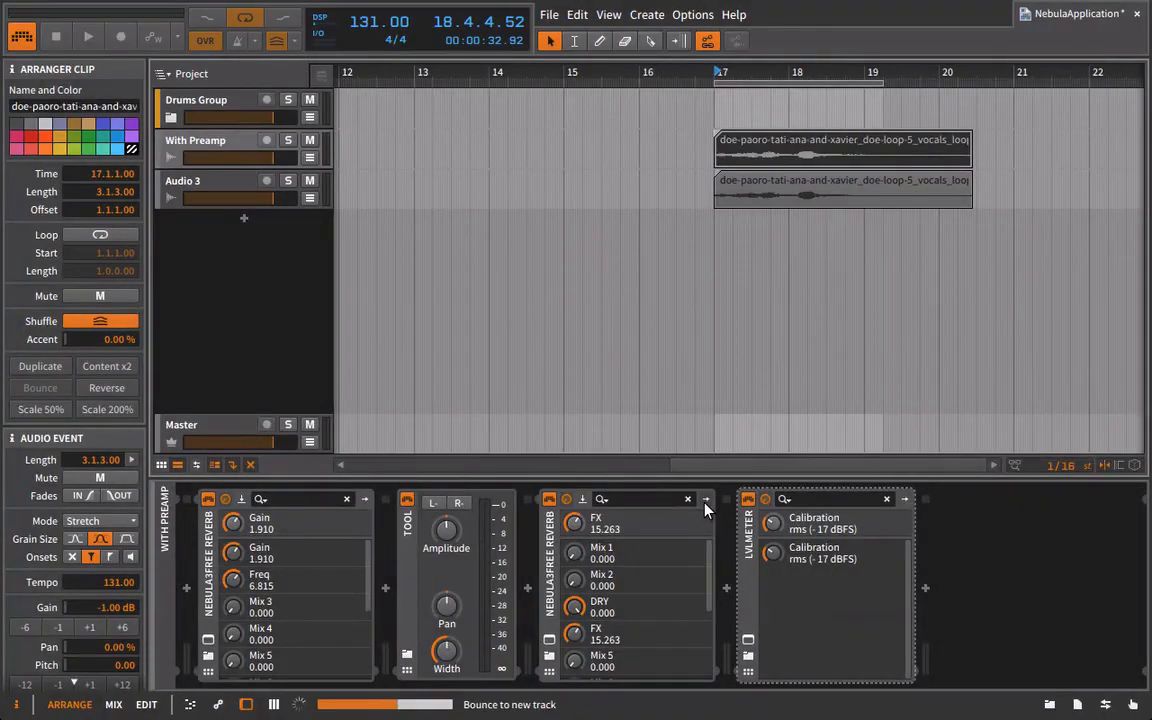
scroll(720, 72, down, 4)
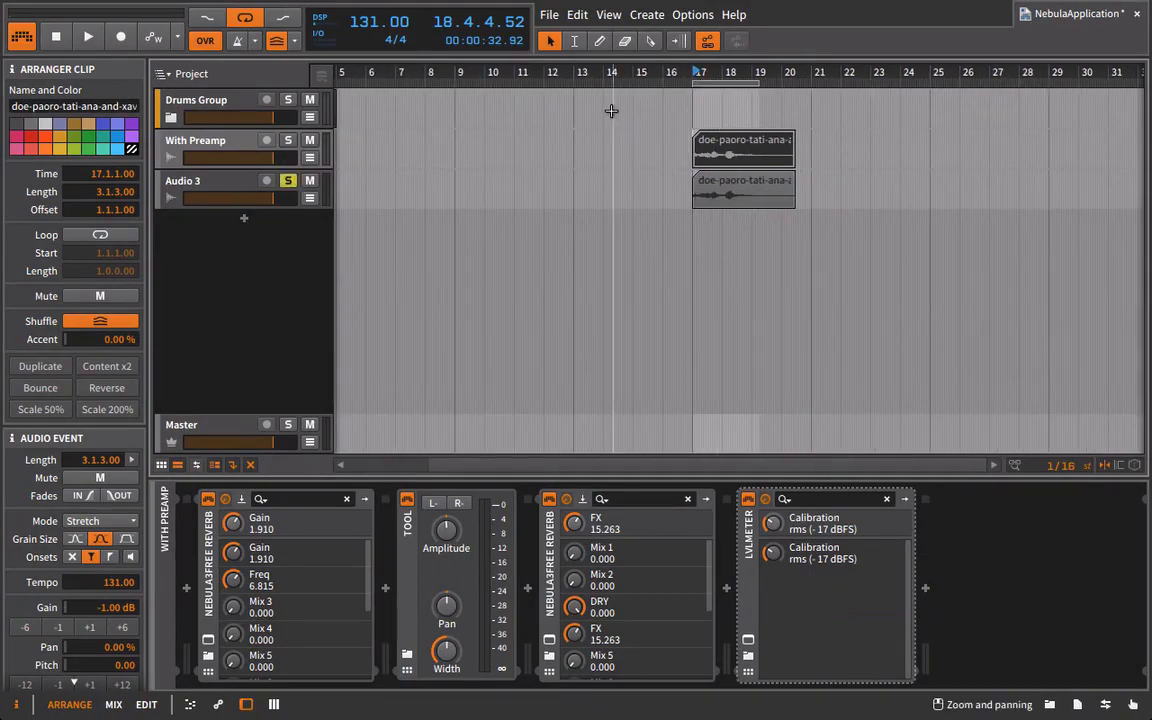
Delete the With Preamp track and play the bounced vocal
click(225, 147)
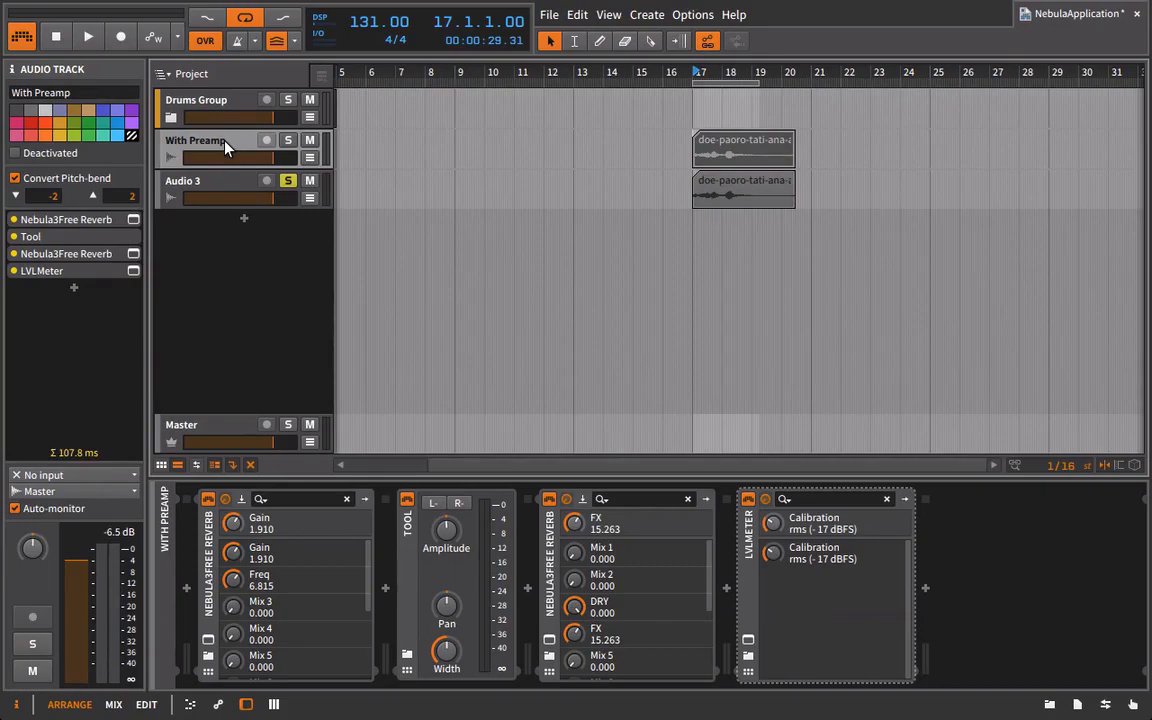
key(Delete)
key(space)
Place the original vocal loop sample on a new track at 16.4.4.00, below the bounce, with its stretch mode set to Raw
click(1049, 704)
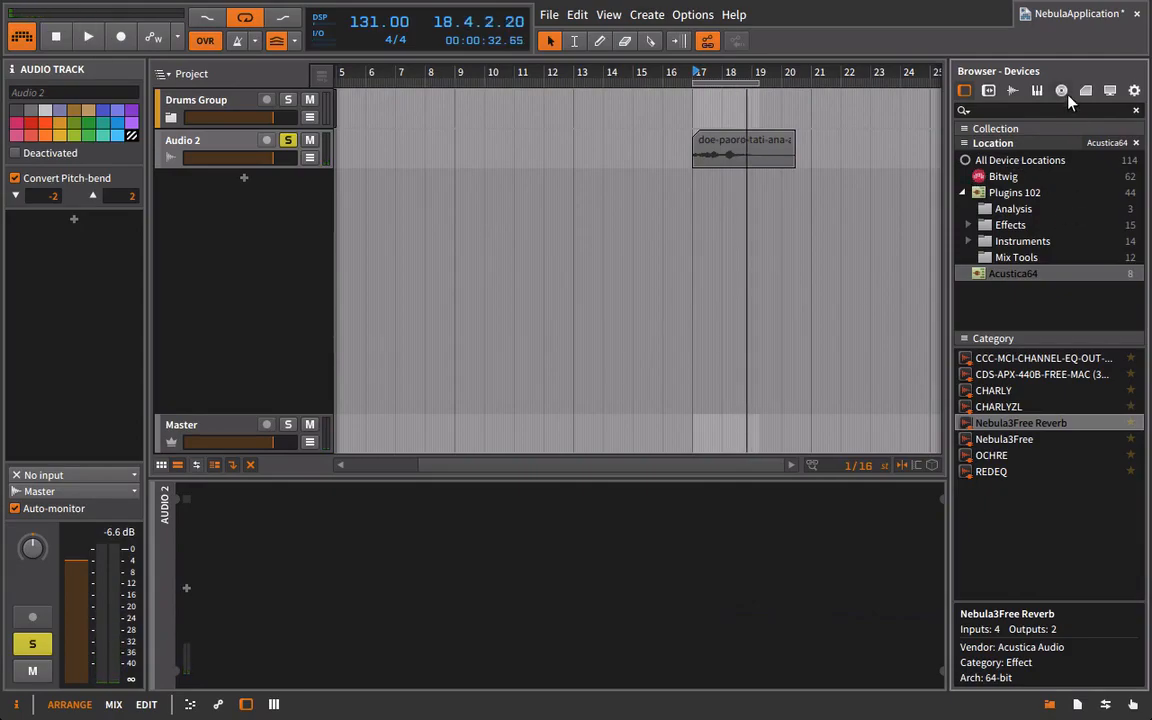
click(1013, 91)
drag(983, 490, 698, 203)
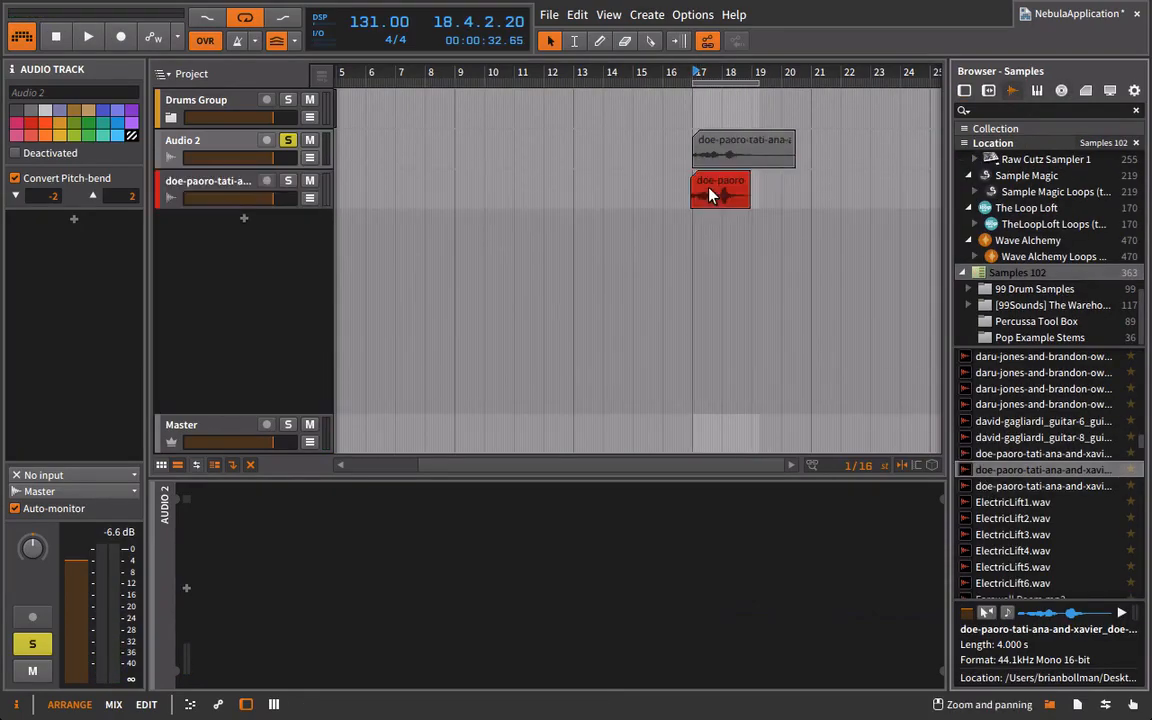
click(103, 523)
click(95, 537)
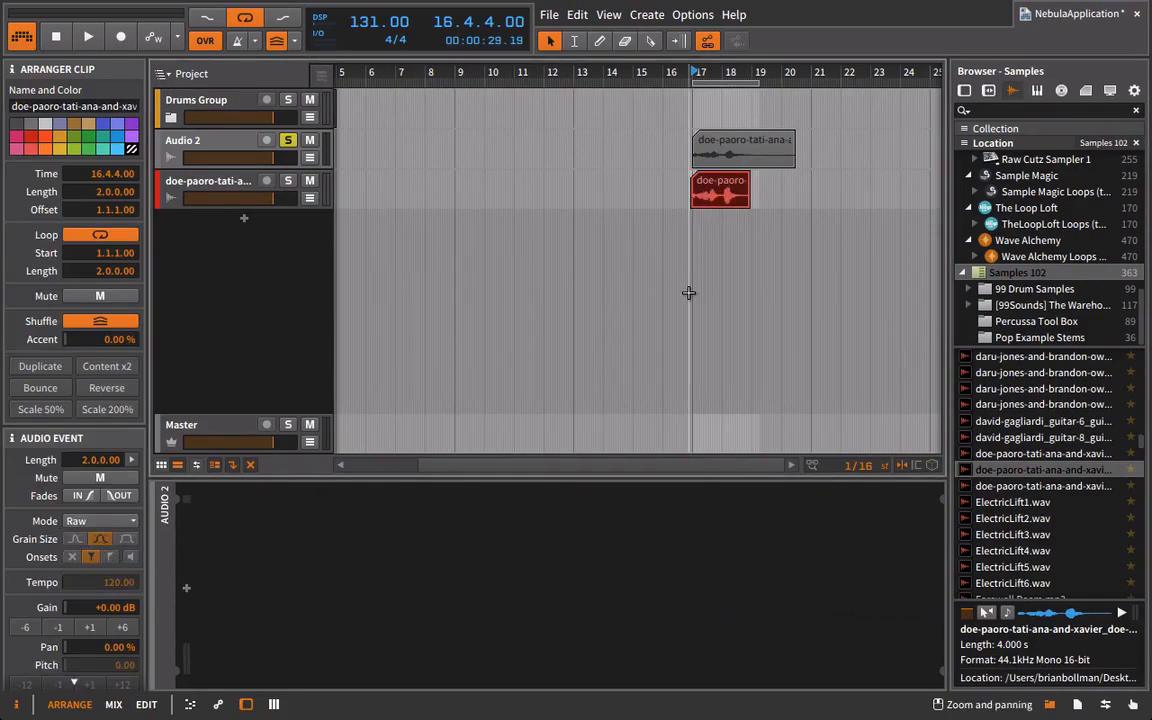
Turn off looping on the original vocal clip and extend its length to 3.2.3.00
mouse_move(748, 192)
mouse_down()
mouse_move(800, 192)
mouse_move(750, 180)
mouse_up()
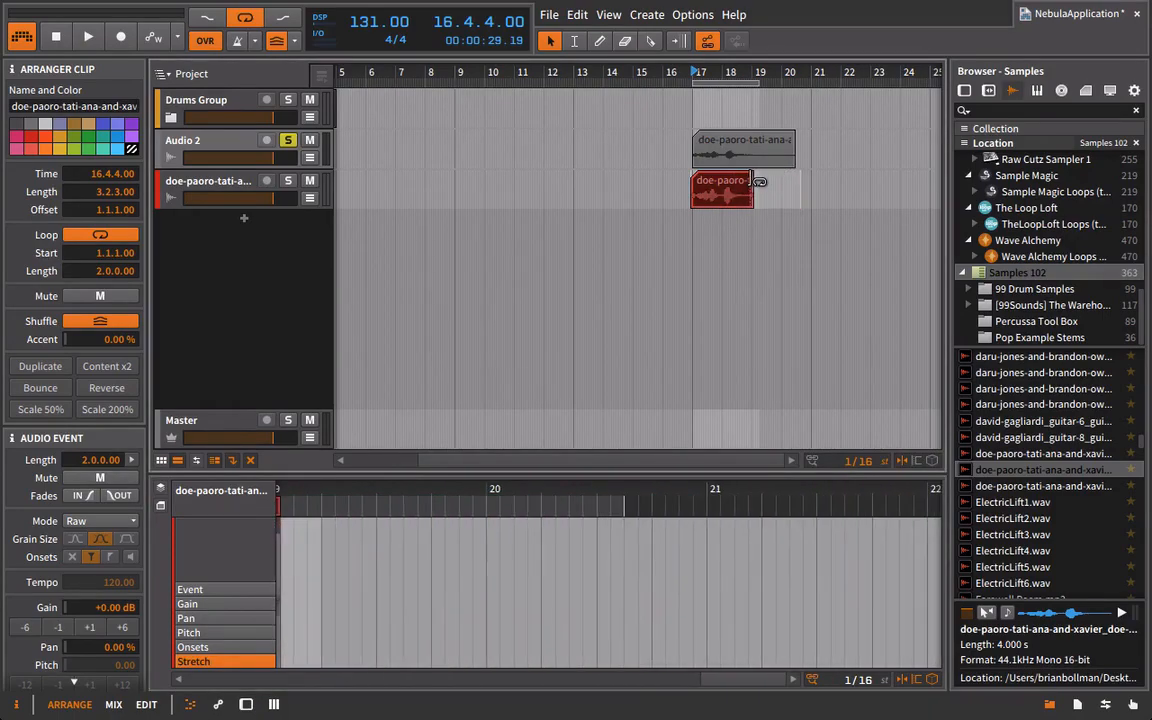
right_click(724, 197)
click(768, 283)
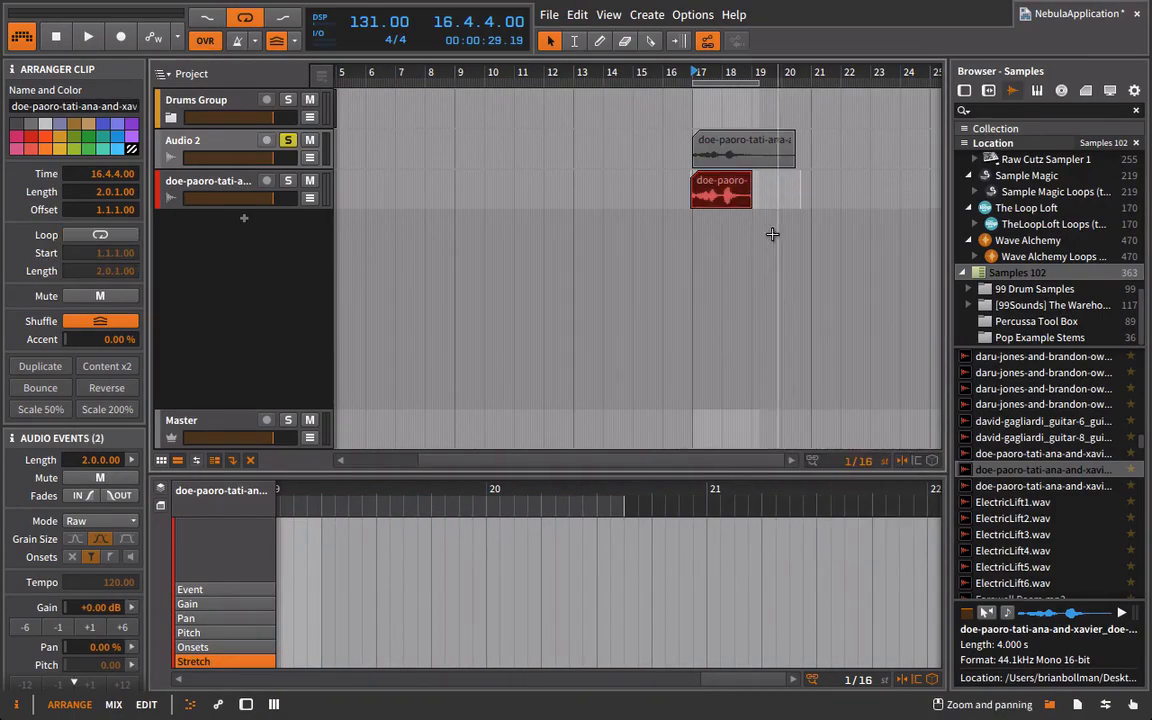
drag(749, 180, 800, 180)
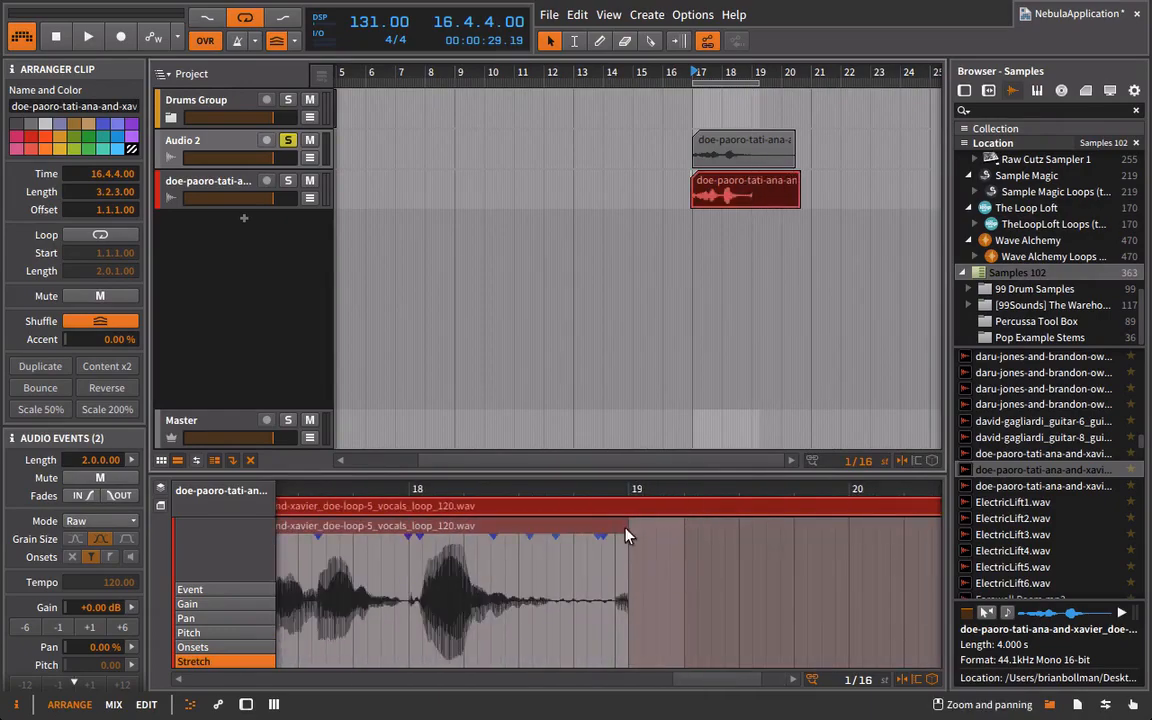
Delete the leftover repeated fragment after the original vocal's audio event, restore the event to its full 2.0.0.00 length, and close the browser
click(624, 528)
key(Delete)
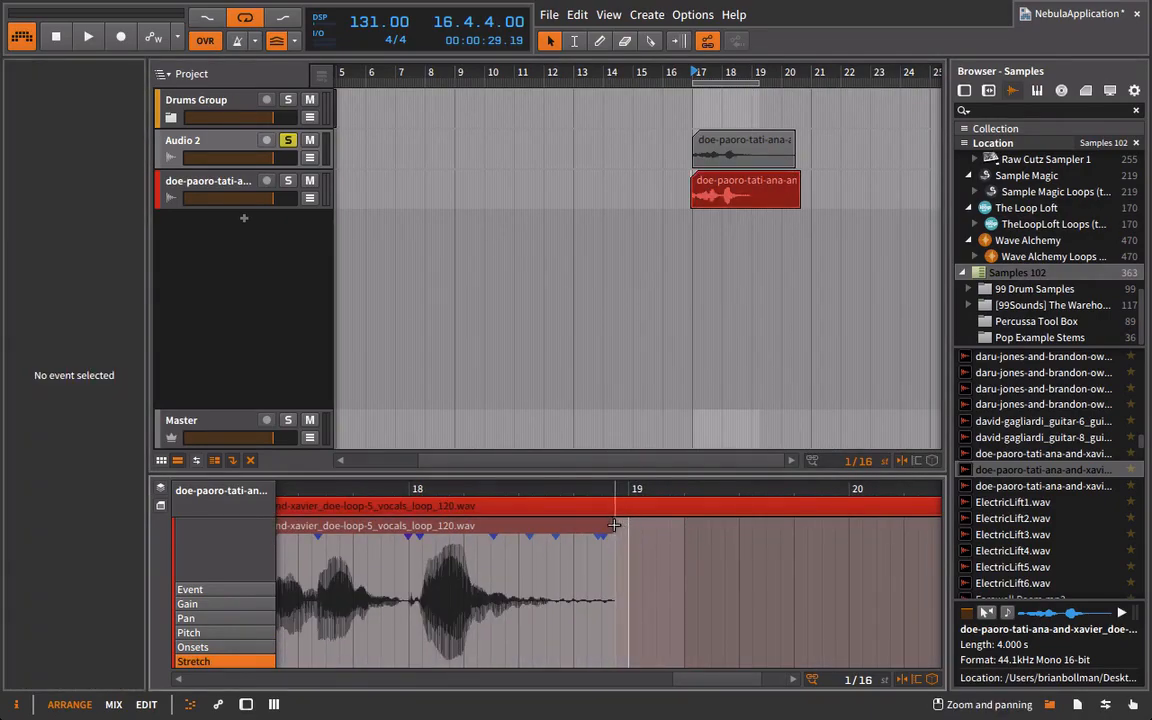
drag(613, 526, 934, 546)
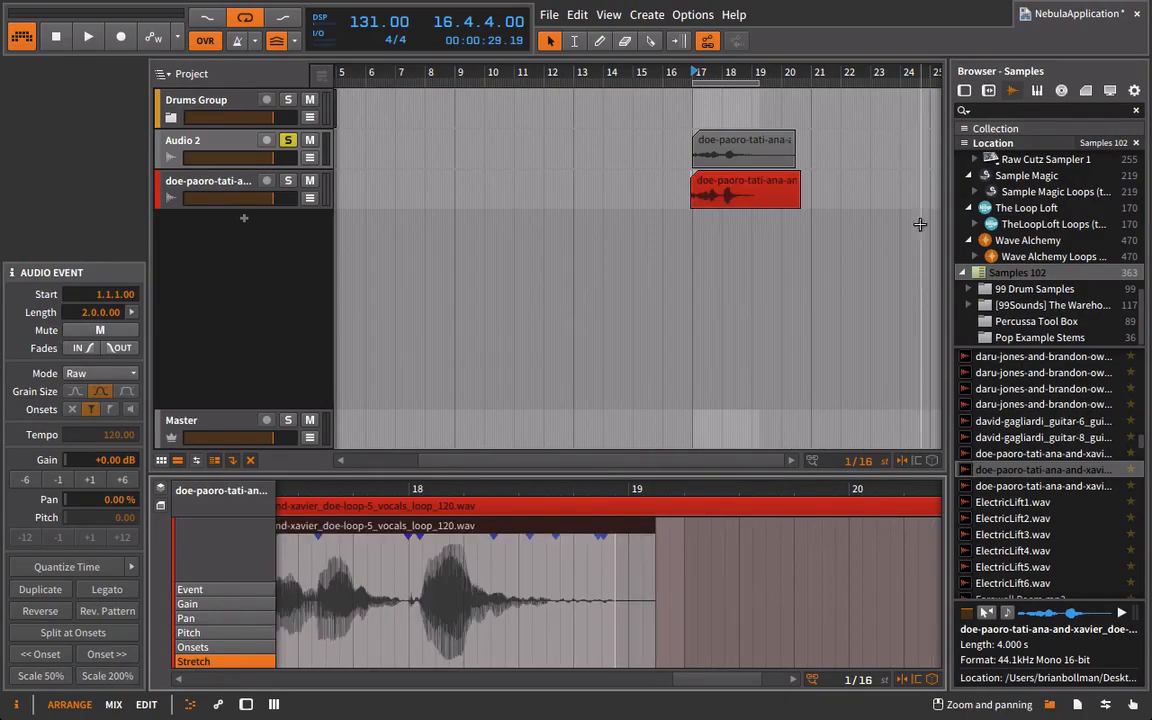
click(1051, 705)
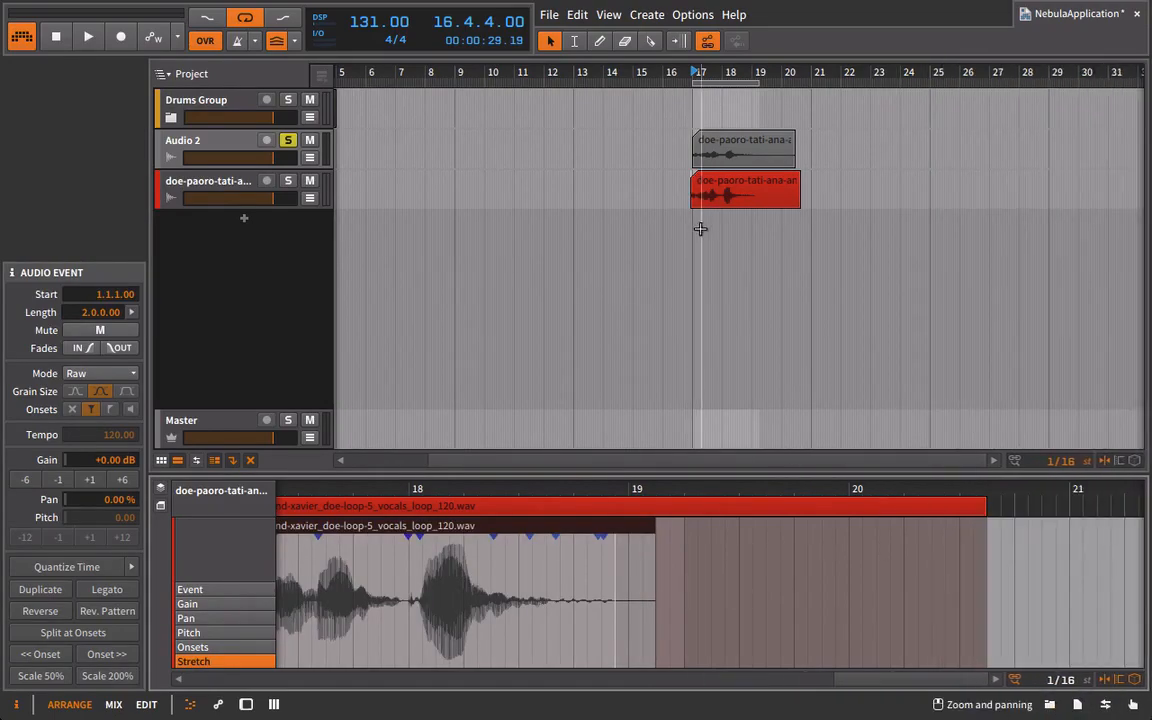
Clear the solo on Audio 2, compare both waveforms and lower the original vocal clip's gain to -6.00 dB
click(728, 206)
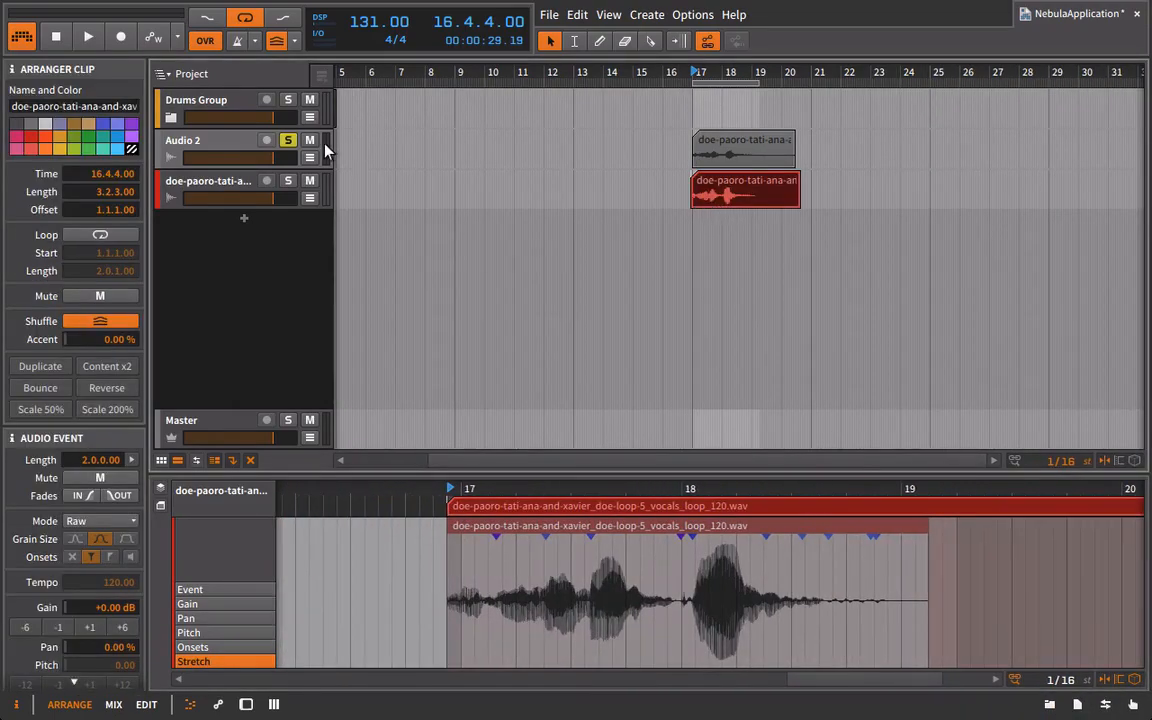
click(283, 178)
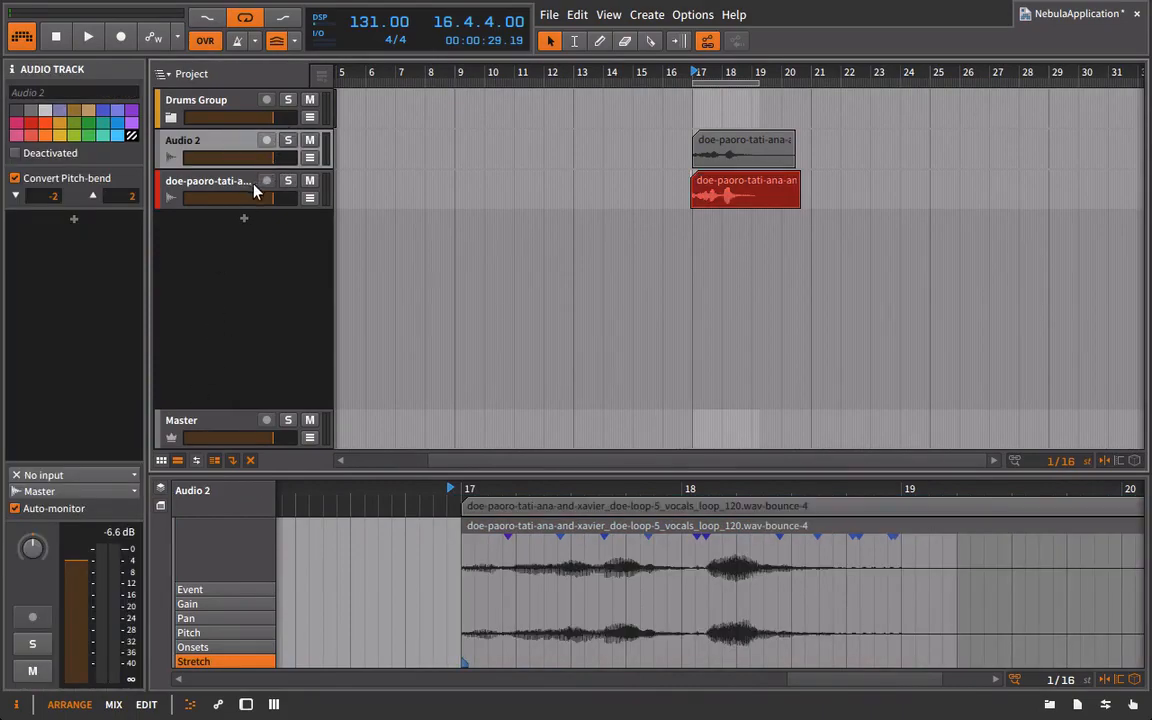
click(755, 204)
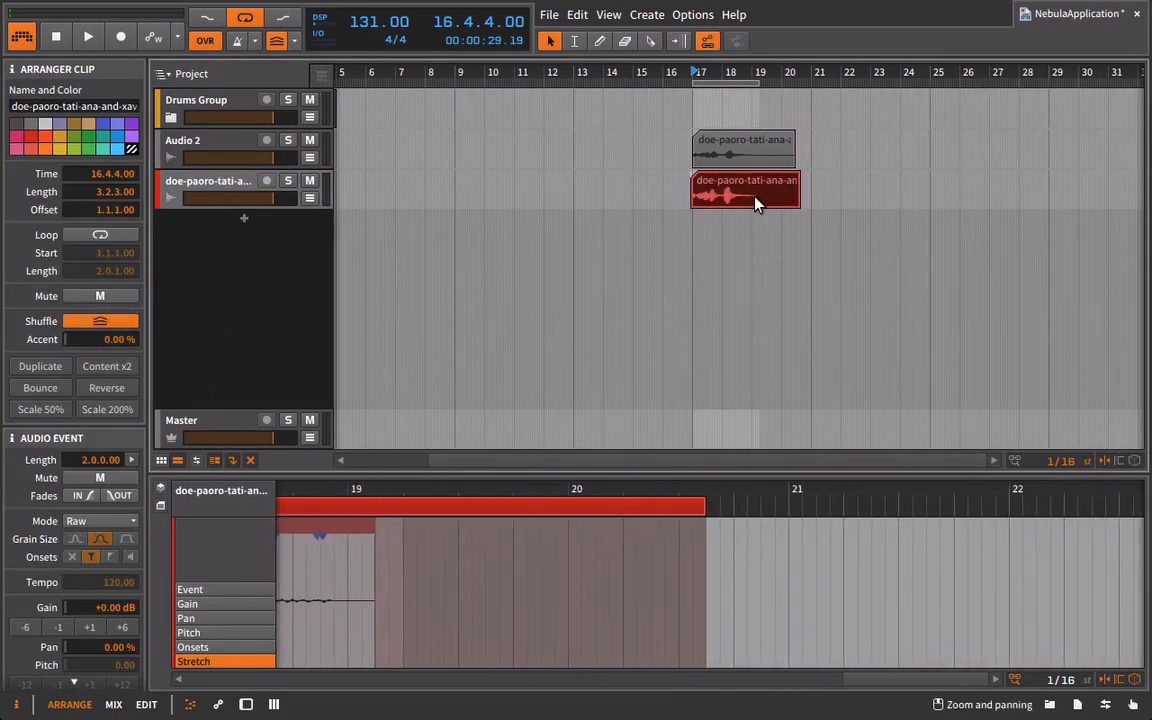
click(59, 628)
click(59, 628)
click(59, 628)
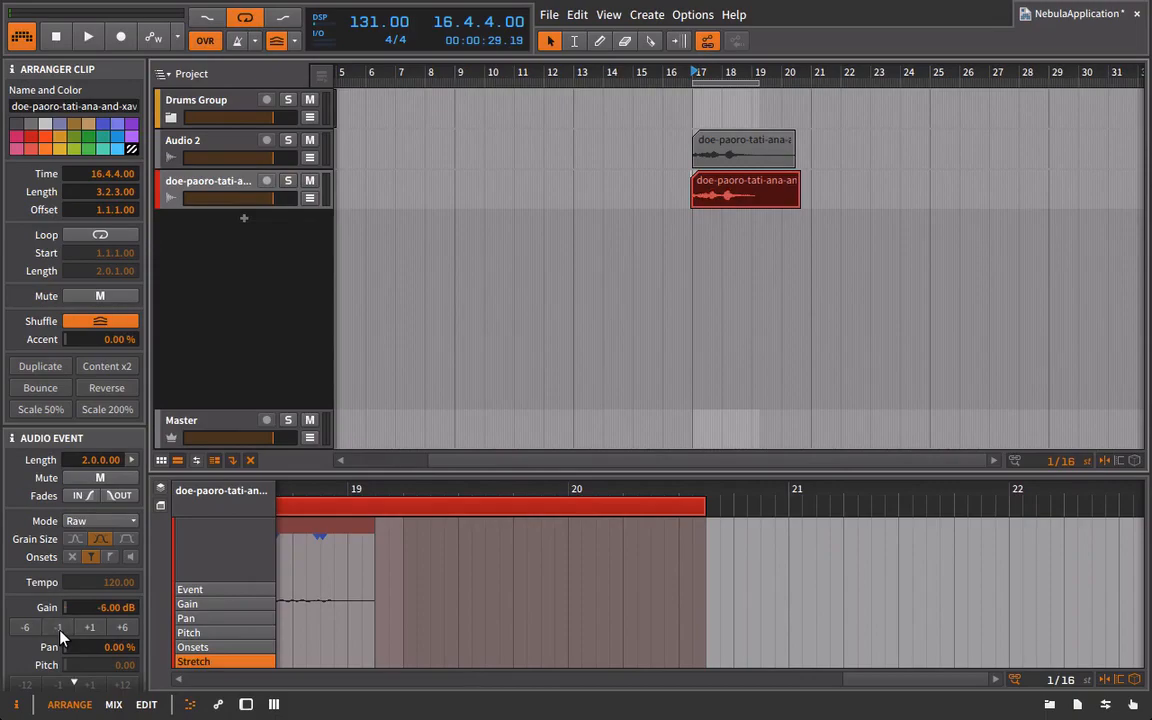
Solo and play the original vocal track, deactivate Audio 2, and select both tracks with the solo cleared
click(288, 181)
click(225, 188)
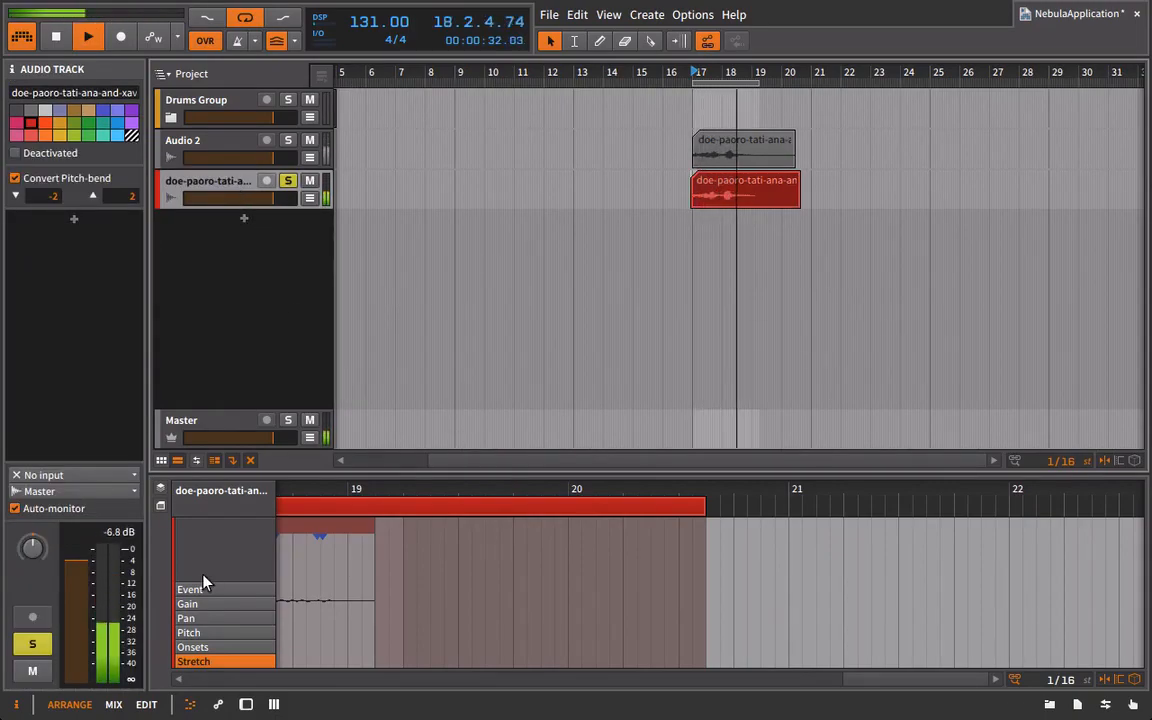
click(214, 152)
shift+click(218, 190)
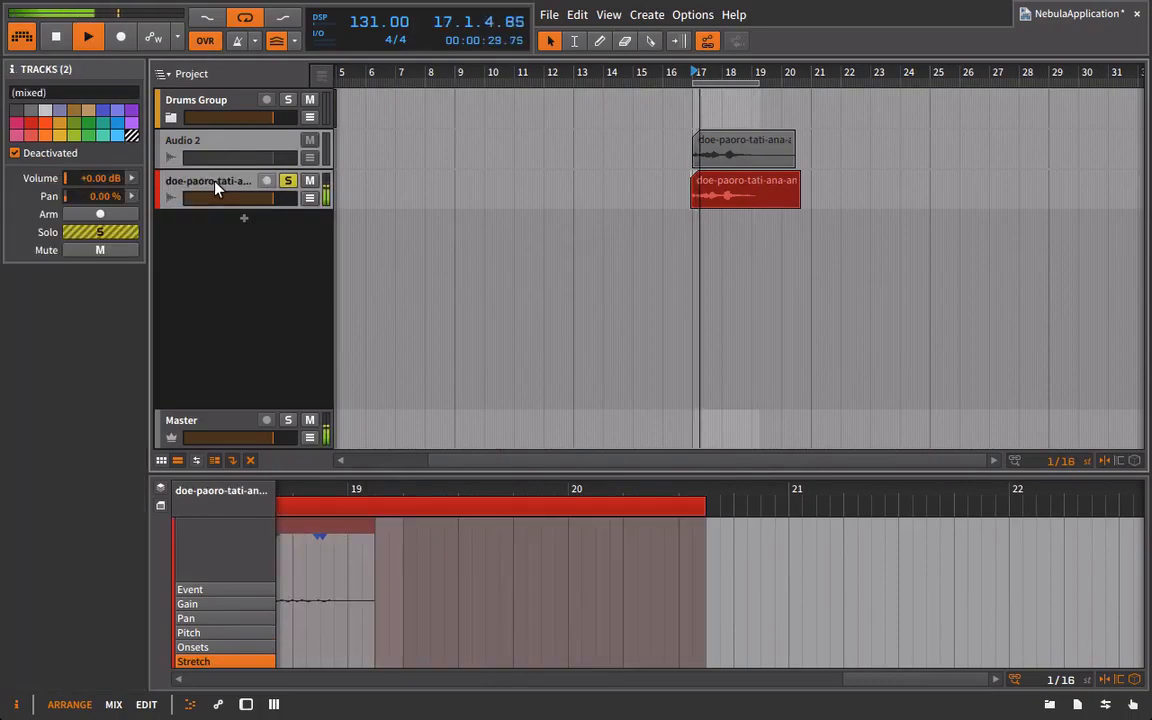
click(286, 181)
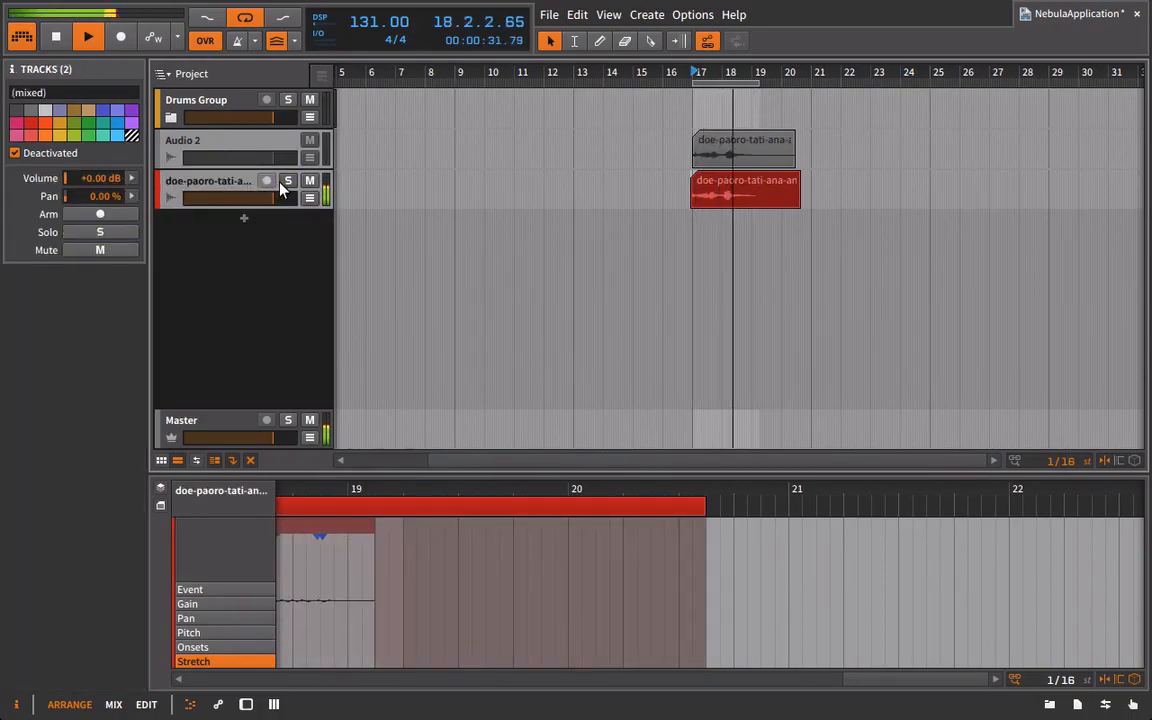
Compare the bounced and original vocals during playback by swapping which of the two tracks is active
key(alt+a)
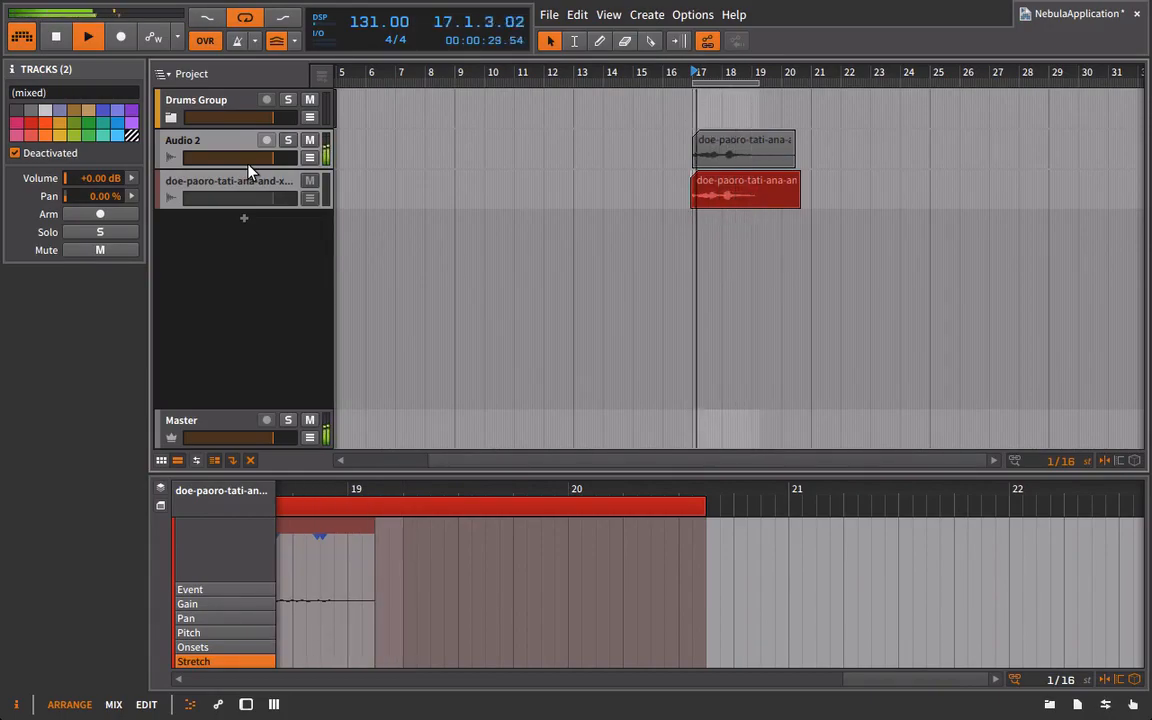
key(alt+a)
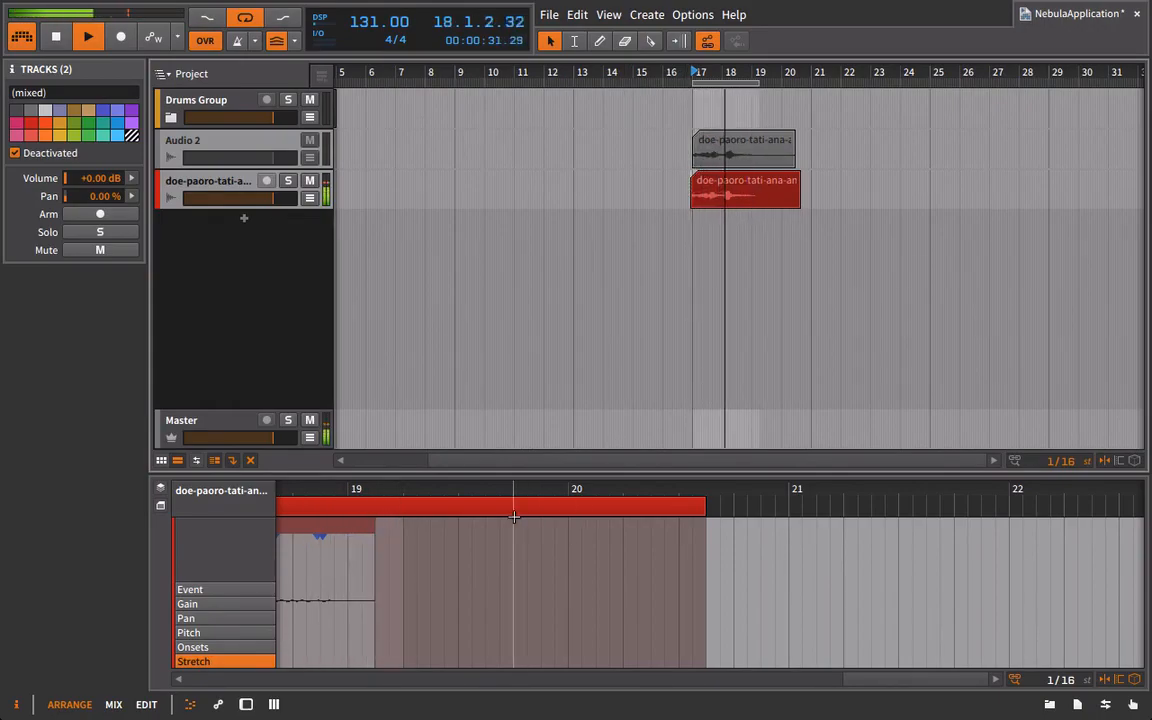
key(alt+a)
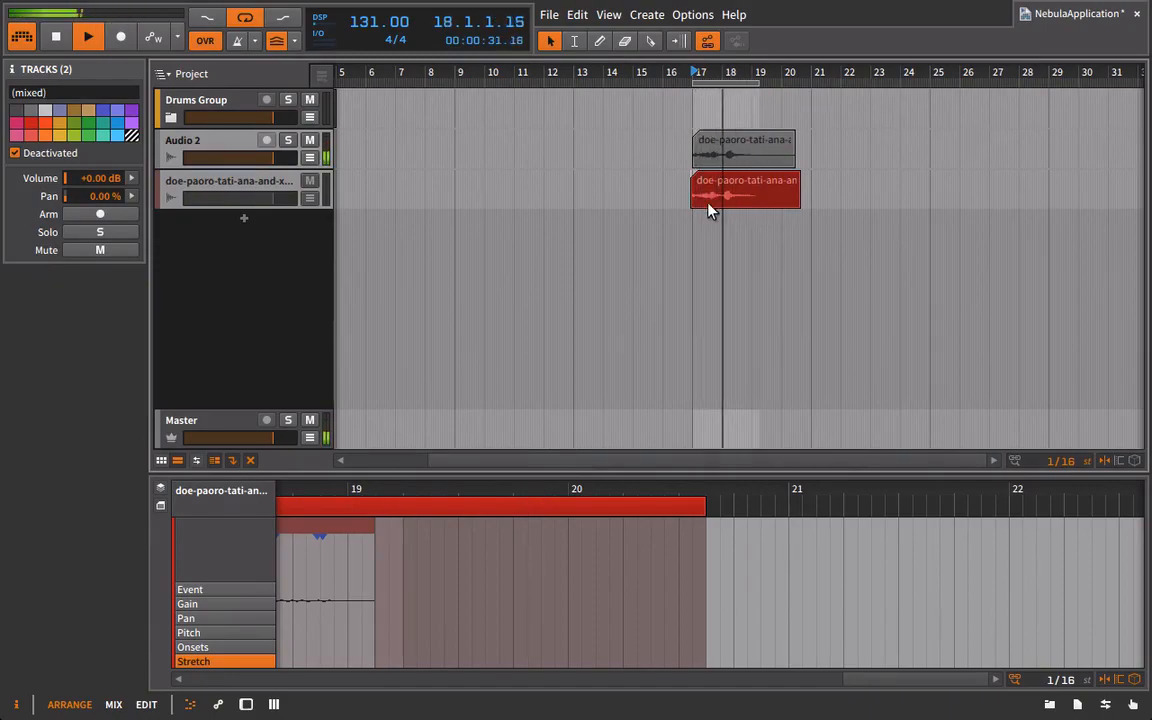
Extend the original vocal clip's start to 16.1.2.00 and shift its audio event to begin at bar 17, leaving the event unmuted
drag(692, 192, 665, 192)
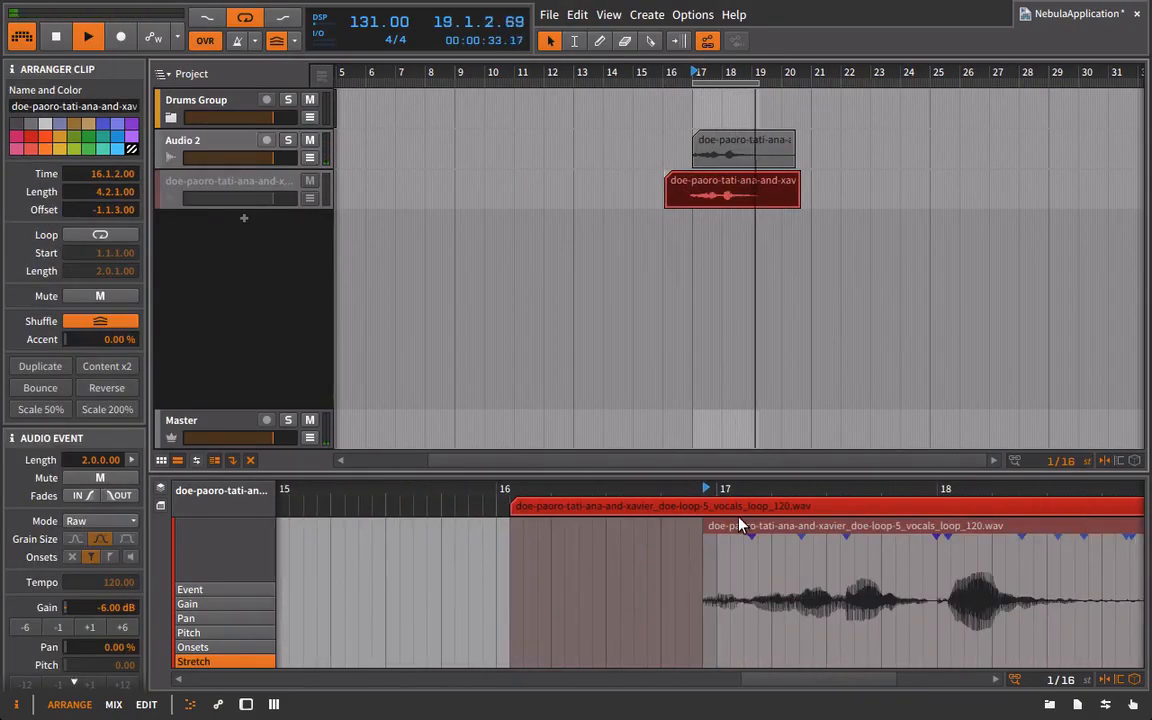
mouse_move(734, 527)
mouse_down()
mouse_move(761, 527)
mouse_move(735, 535)
mouse_up()
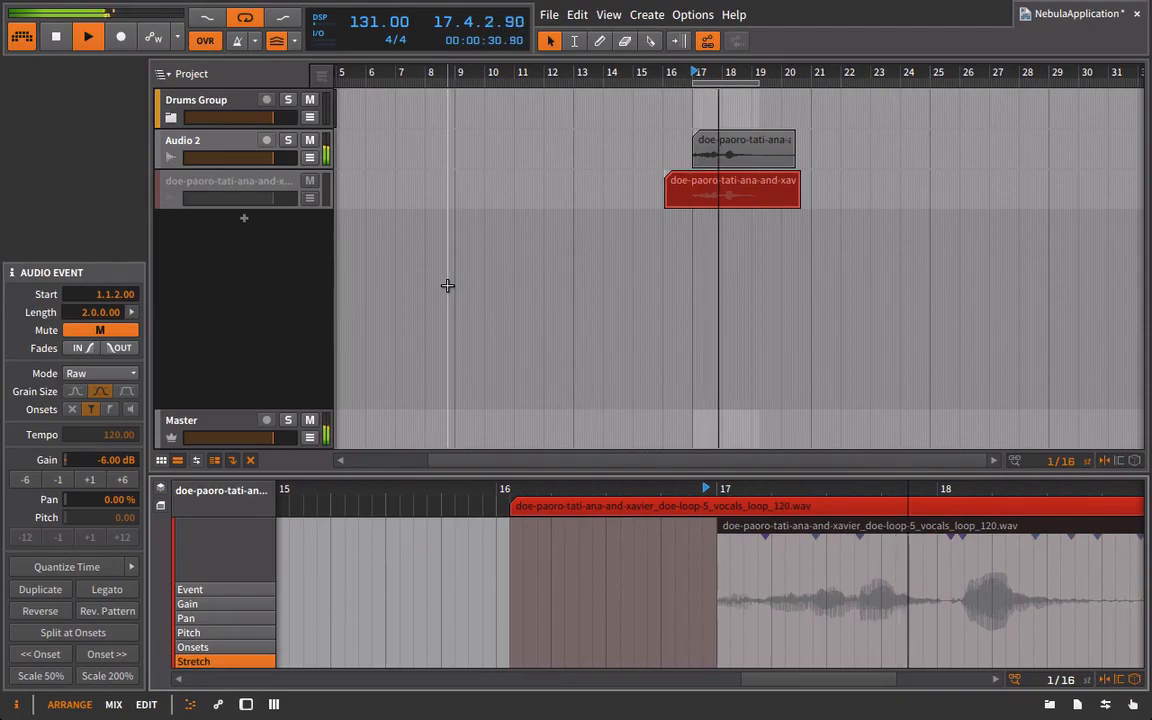
key(m)
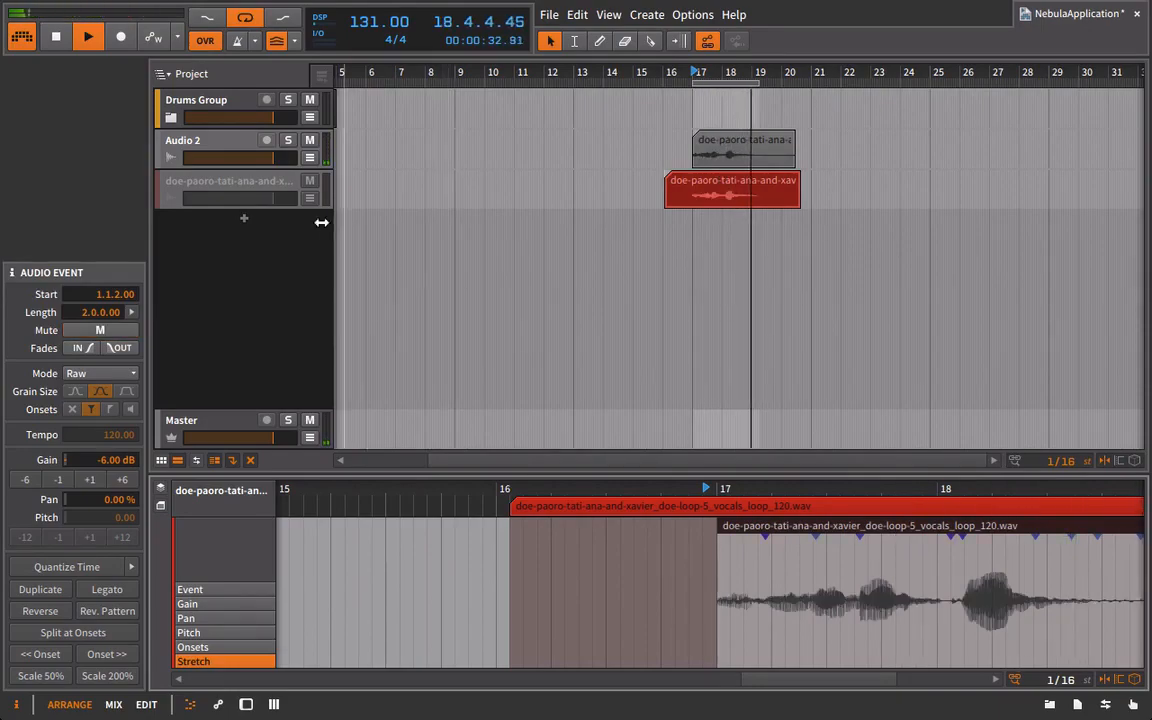
Reselect both vocal tracks and swap their active states to compare the realigned original with the bounce
shift+click(196, 185)
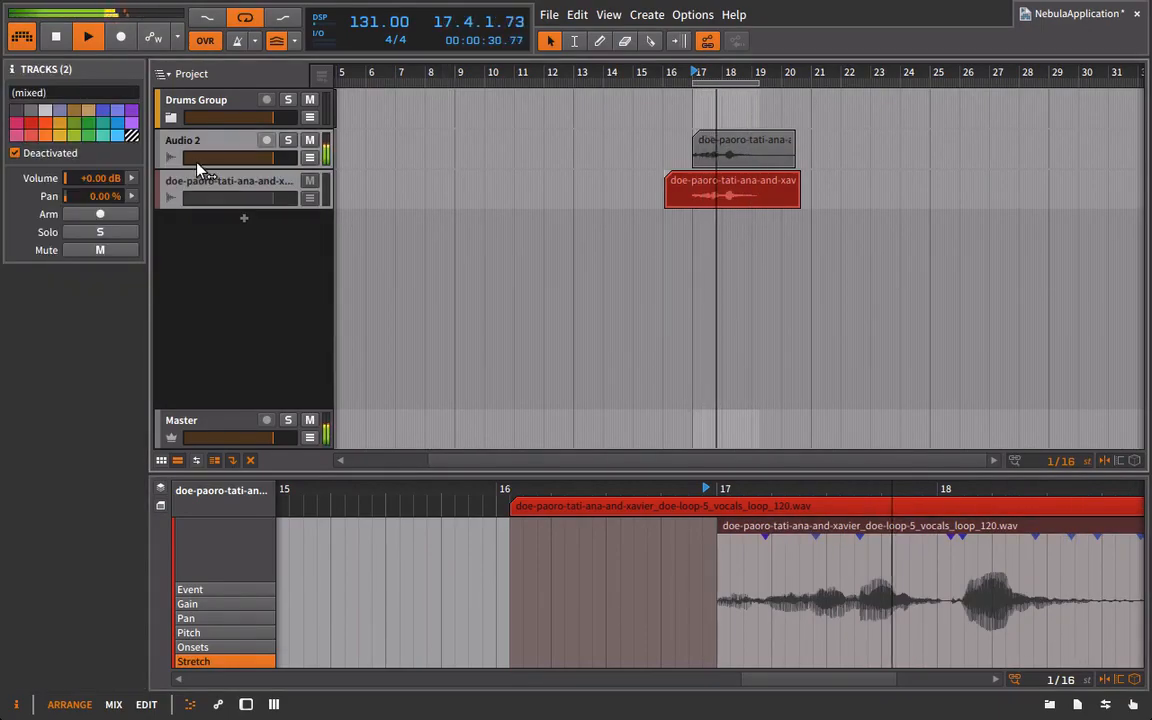
key(alt+a)
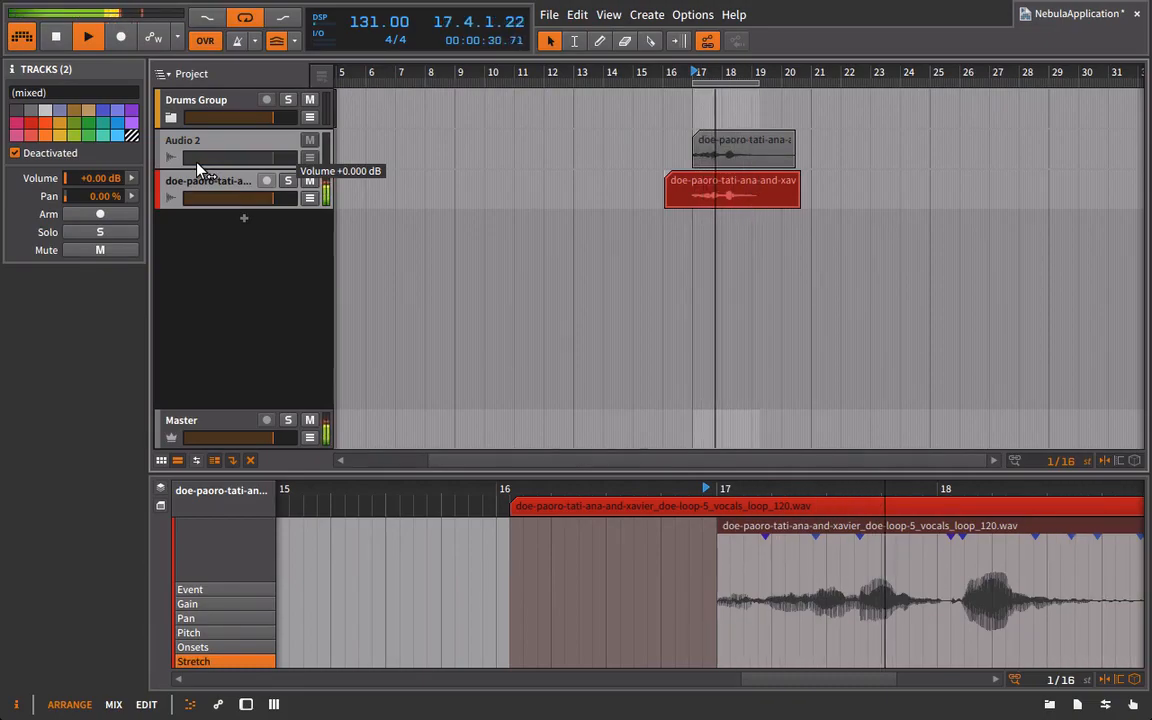
key(shift+a)
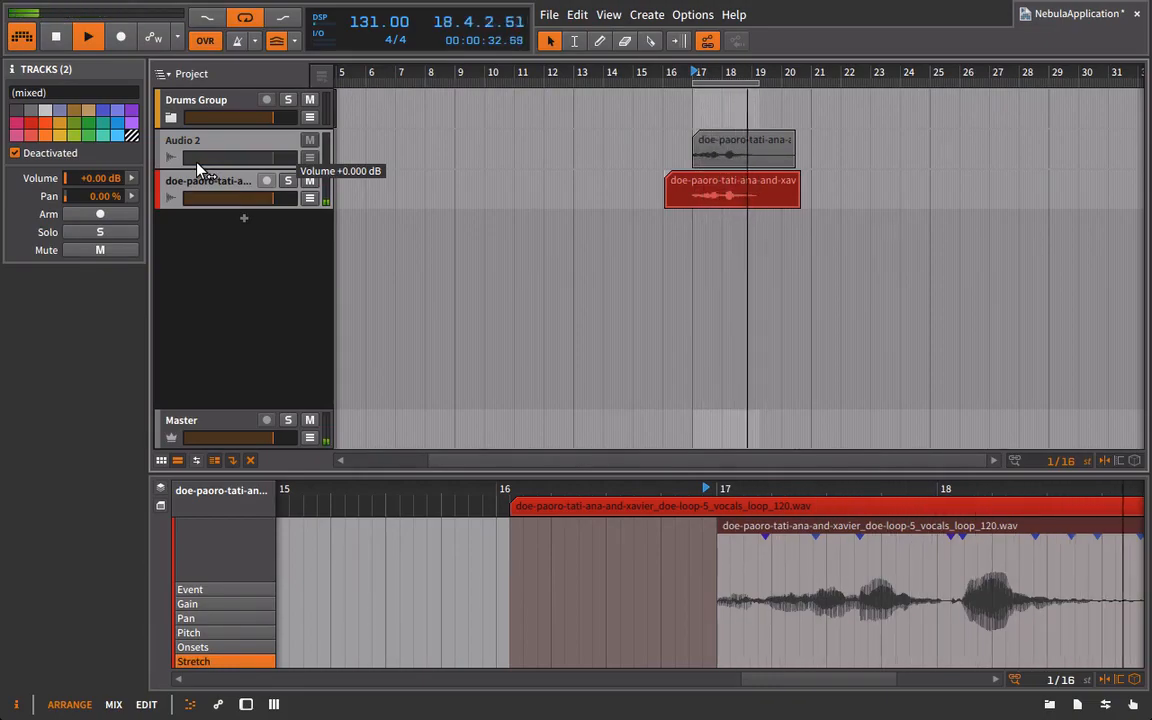